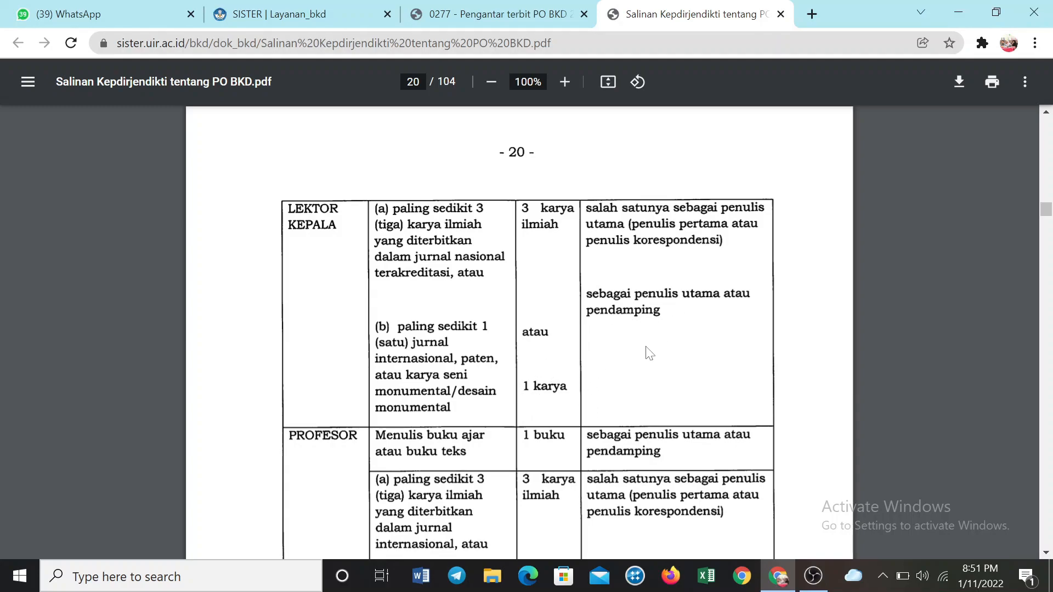
Read the special-obligation table for Lektor Kepala and Profesor, then the sections on result reporting, rewards, sanctions and the online BKD service
{"action": "scroll", "coordinate": [602, 376], "scroll_direction": "down", "scroll_amount": 1}
{"action": "scroll", "coordinate": [602, 376], "scroll_direction": "down", "scroll_amount": 4}
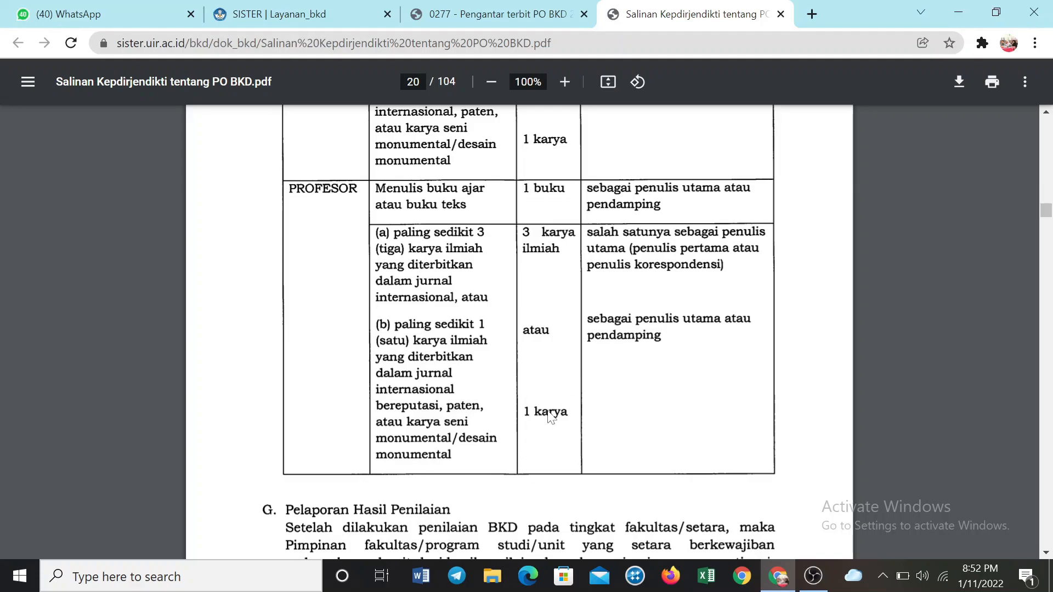
{"action": "scroll", "coordinate": [649, 378], "scroll_direction": "down", "scroll_amount": 8}
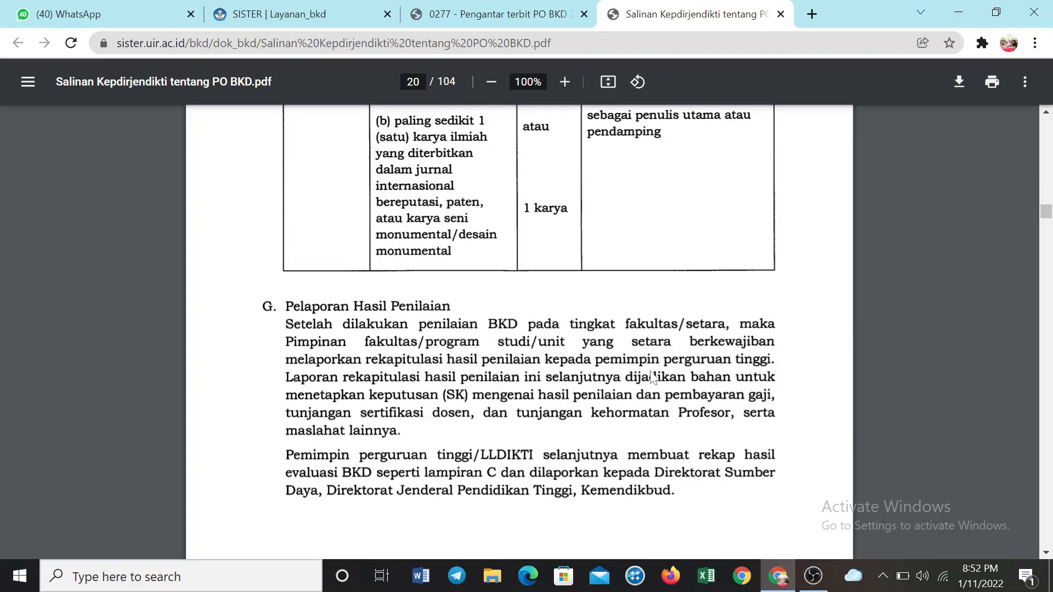
{"action": "scroll", "coordinate": [648, 377], "scroll_direction": "down", "scroll_amount": 10}
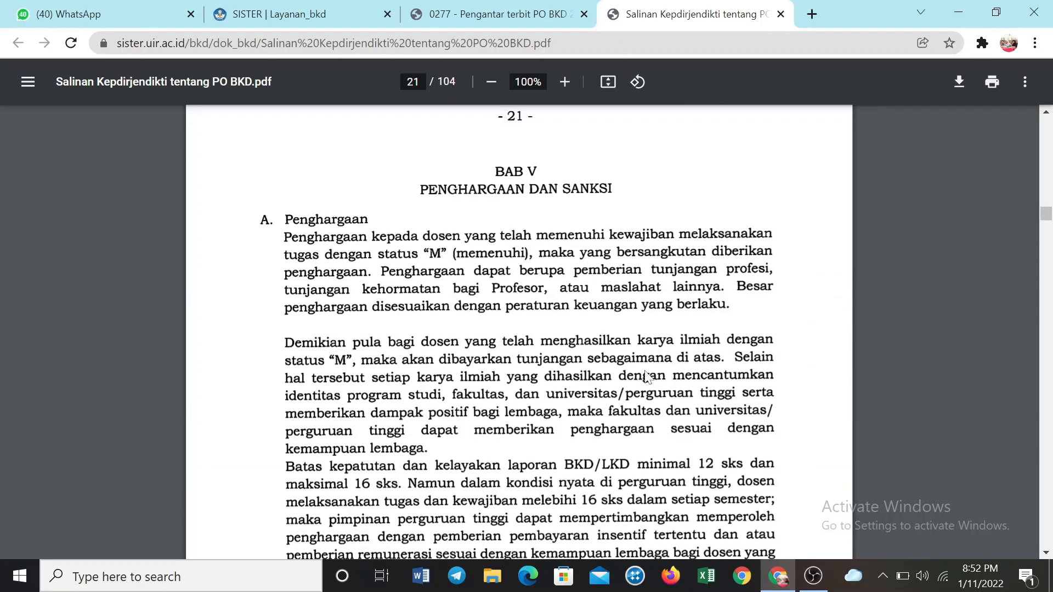
{"action": "scroll", "coordinate": [649, 377], "scroll_direction": "down", "scroll_amount": 13}
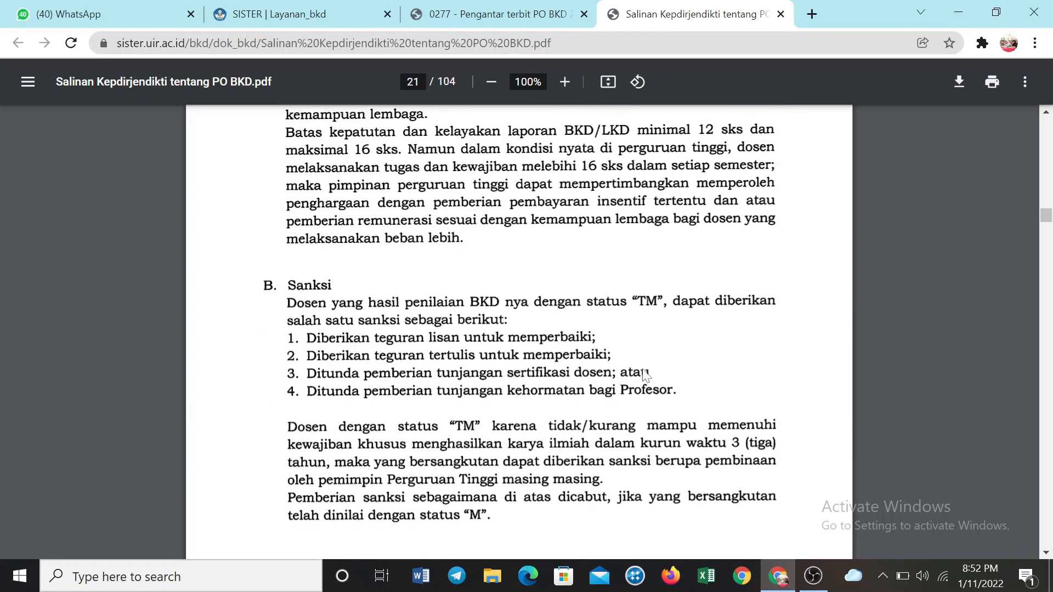
{"action": "scroll", "coordinate": [645, 375], "scroll_direction": "down", "scroll_amount": 15}
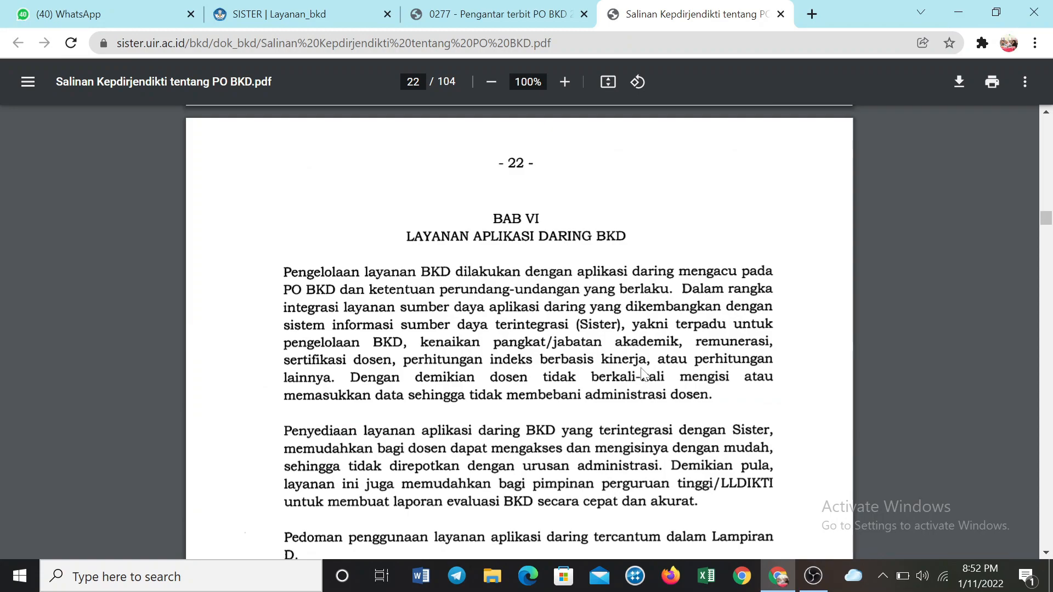
Examine the Rubrik BKD tables for education, teaching and research activities, including their credit values and required evidence
{"action": "scroll", "coordinate": [629, 374], "scroll_direction": "down", "scroll_amount": 10}
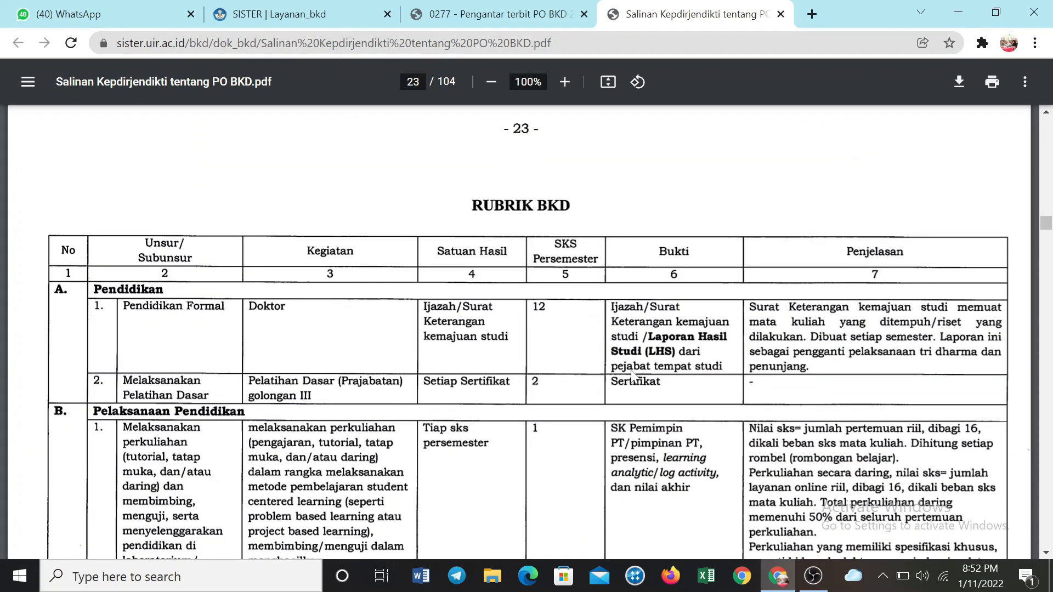
{"action": "scroll", "coordinate": [632, 375], "scroll_direction": "down", "scroll_amount": 3}
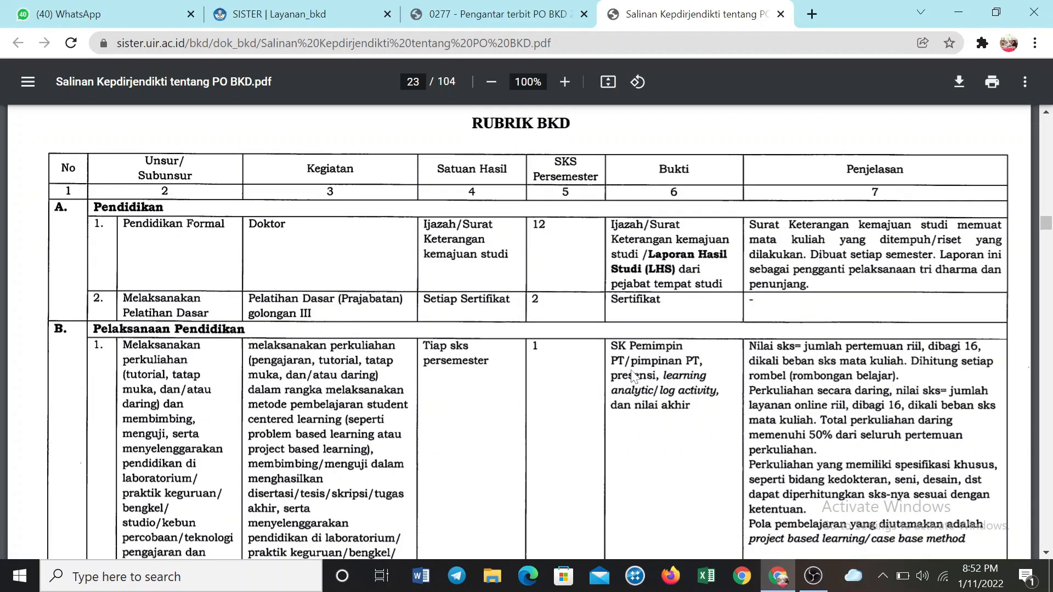
{"action": "scroll", "coordinate": [633, 376], "scroll_direction": "down", "scroll_amount": 15}
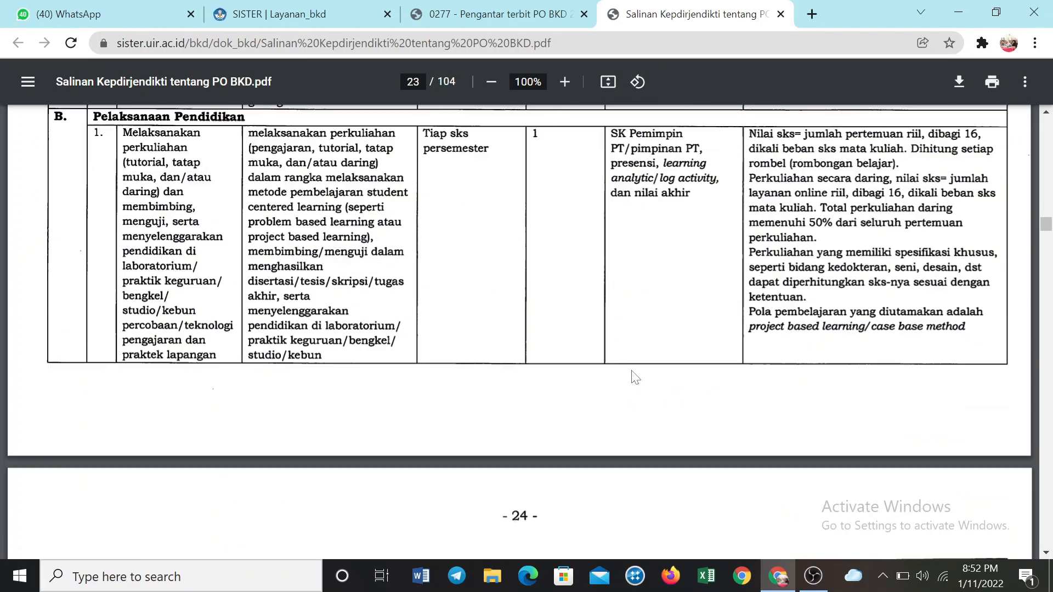
{"action": "scroll", "coordinate": [631, 376], "scroll_direction": "down", "scroll_amount": 15}
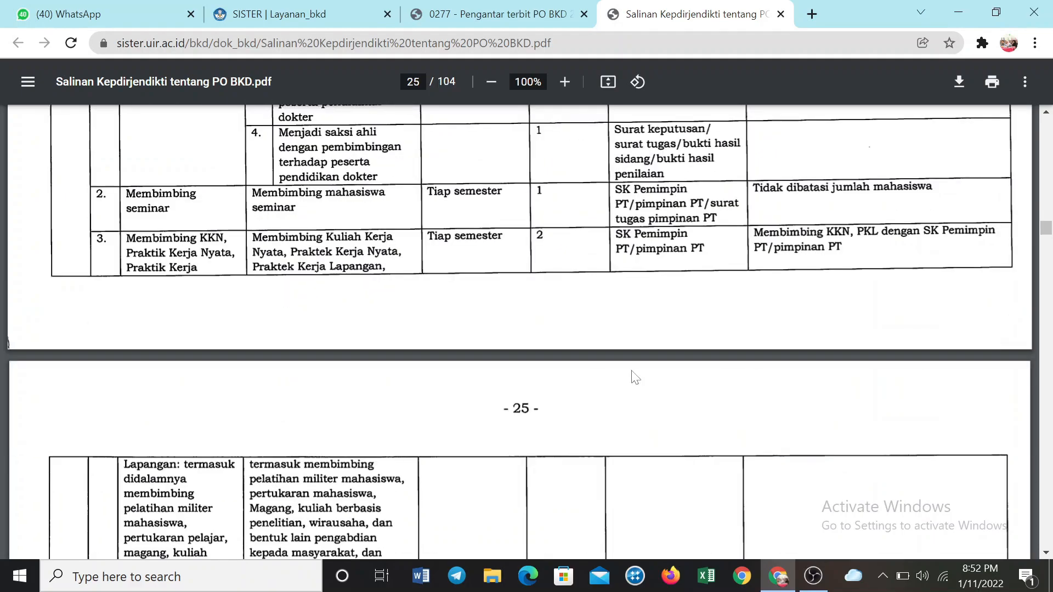
{"action": "scroll", "coordinate": [633, 376], "scroll_direction": "down", "scroll_amount": 15}
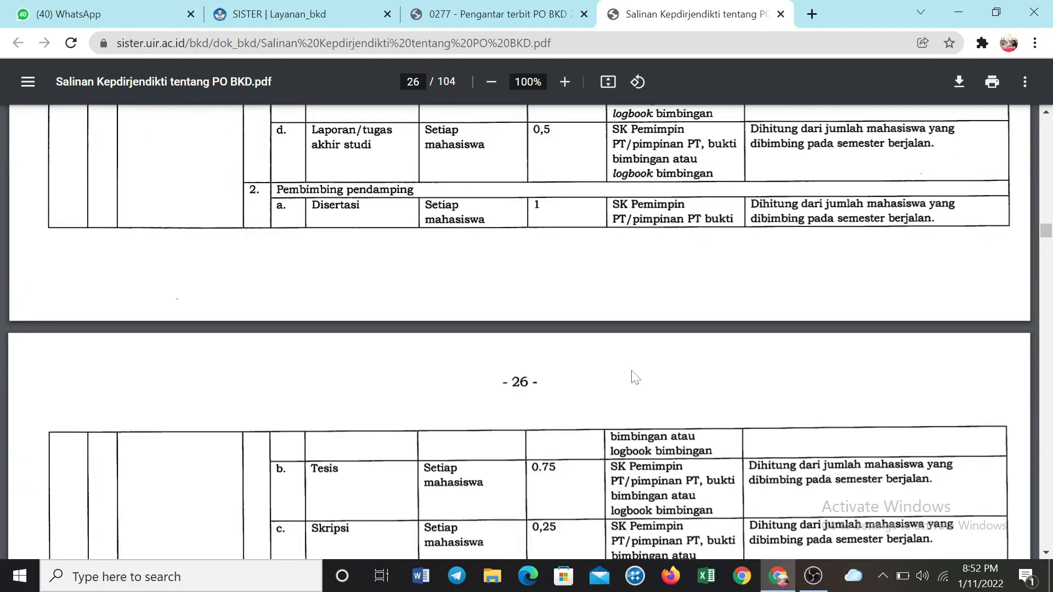
{"action": "scroll", "coordinate": [635, 378], "scroll_direction": "down", "scroll_amount": 15}
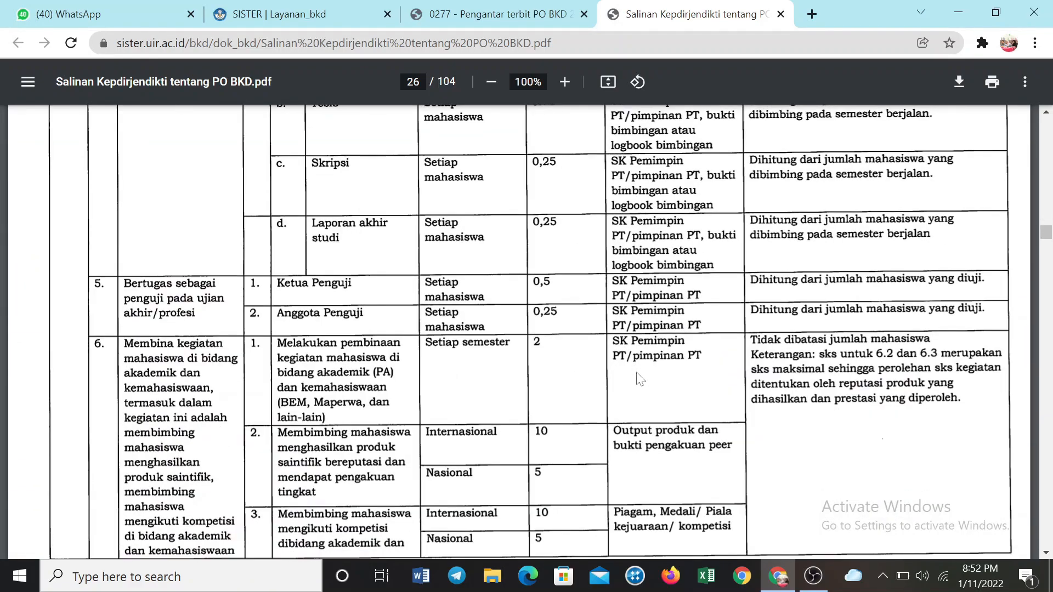
{"action": "scroll", "coordinate": [640, 379], "scroll_direction": "down", "scroll_amount": 15}
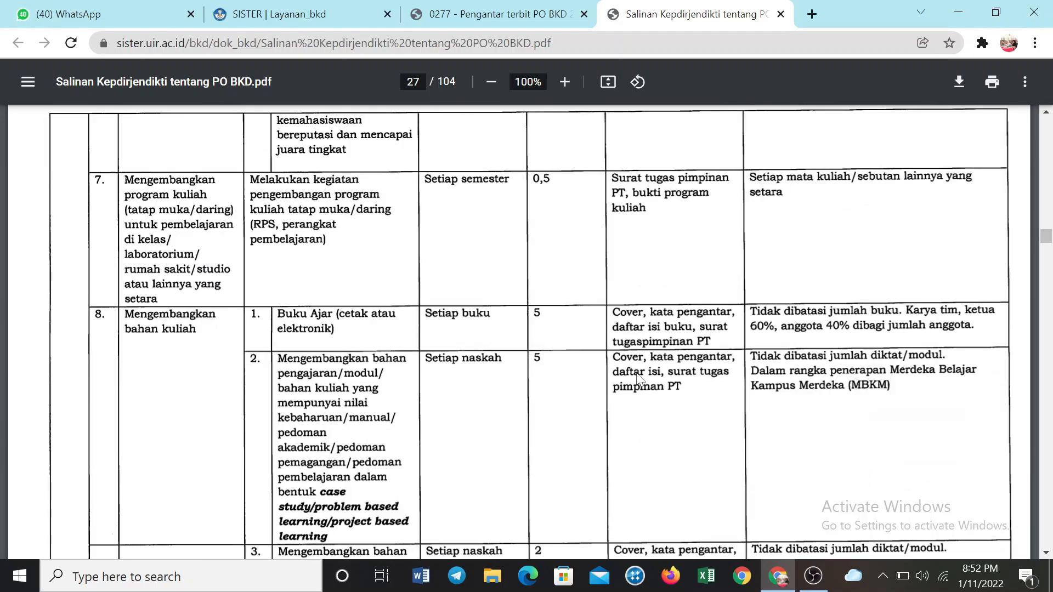
{"action": "scroll", "coordinate": [640, 380], "scroll_direction": "down", "scroll_amount": 15}
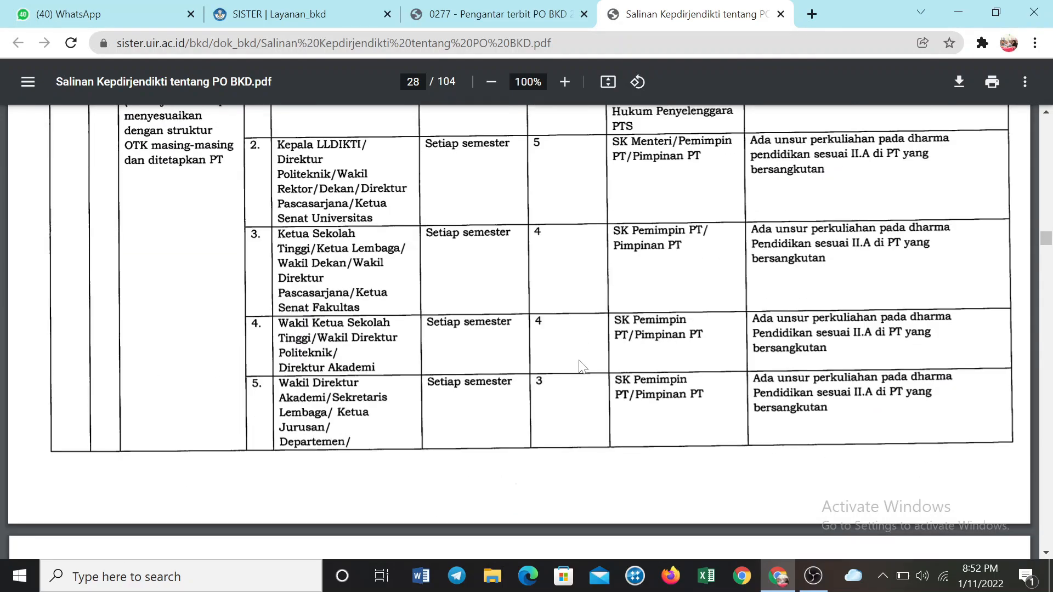
{"action": "scroll", "coordinate": [582, 366], "scroll_direction": "down", "scroll_amount": 20}
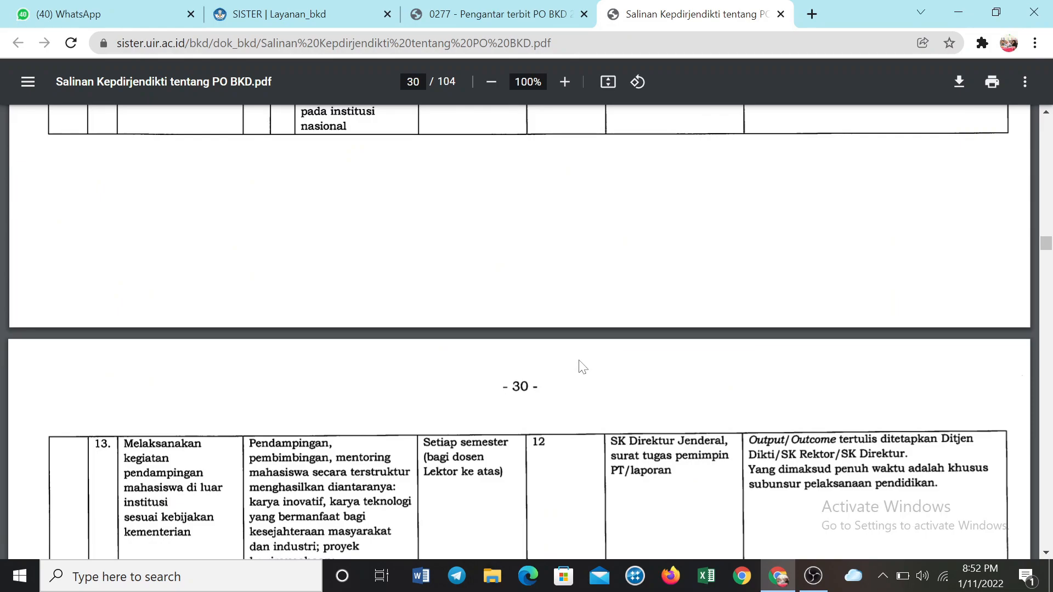
{"action": "scroll", "coordinate": [581, 366], "scroll_direction": "down", "scroll_amount": 20}
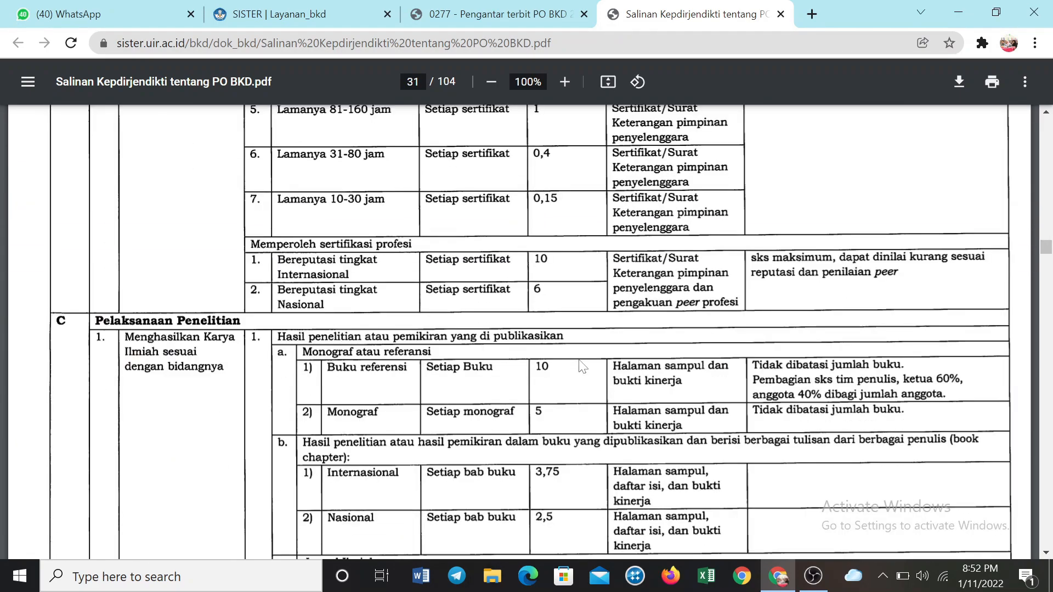
{"action": "scroll", "coordinate": [582, 366], "scroll_direction": "down", "scroll_amount": 18}
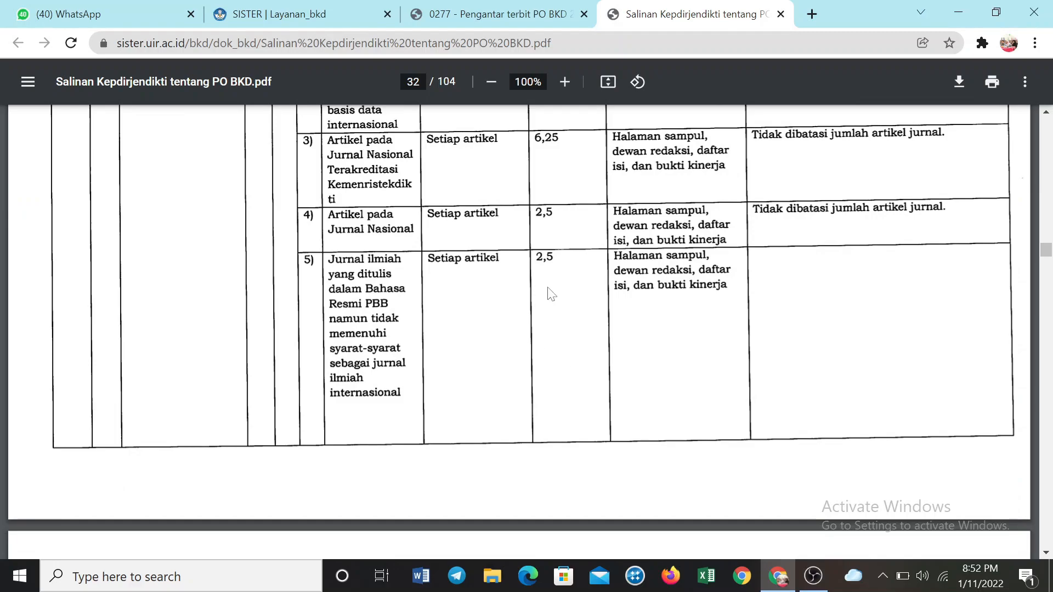
{"action": "left_click_drag", "start_coordinate": [1045, 249], "coordinate": [1045, 509]}
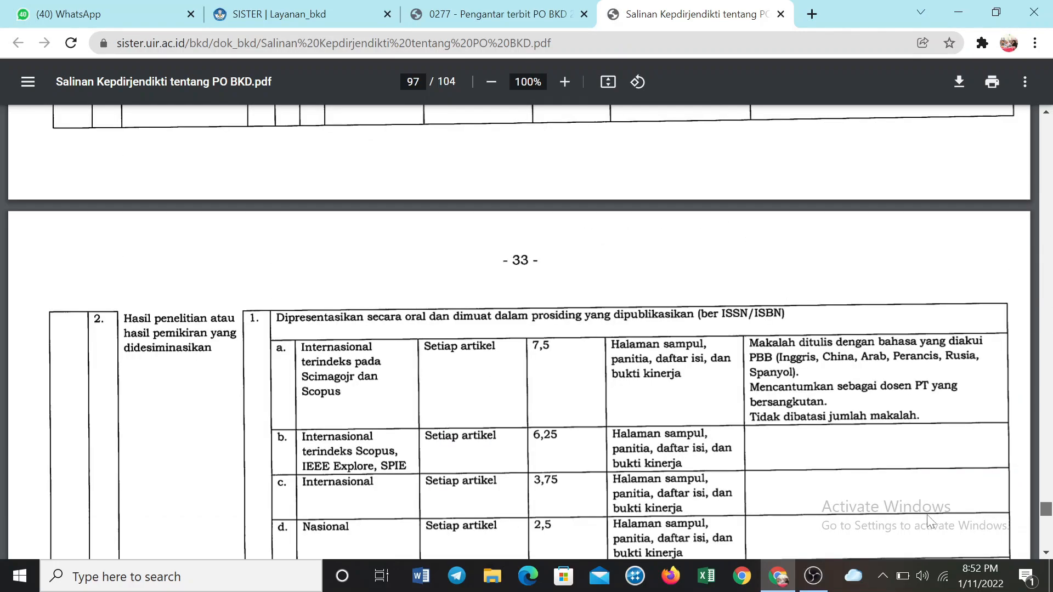
Switch to the SISTER page, open the 2021/2022 Ganjil performance report, and review the BKD and Lektor special obligations in its Simpulan
{"action": "left_click", "coordinate": [289, 15]}
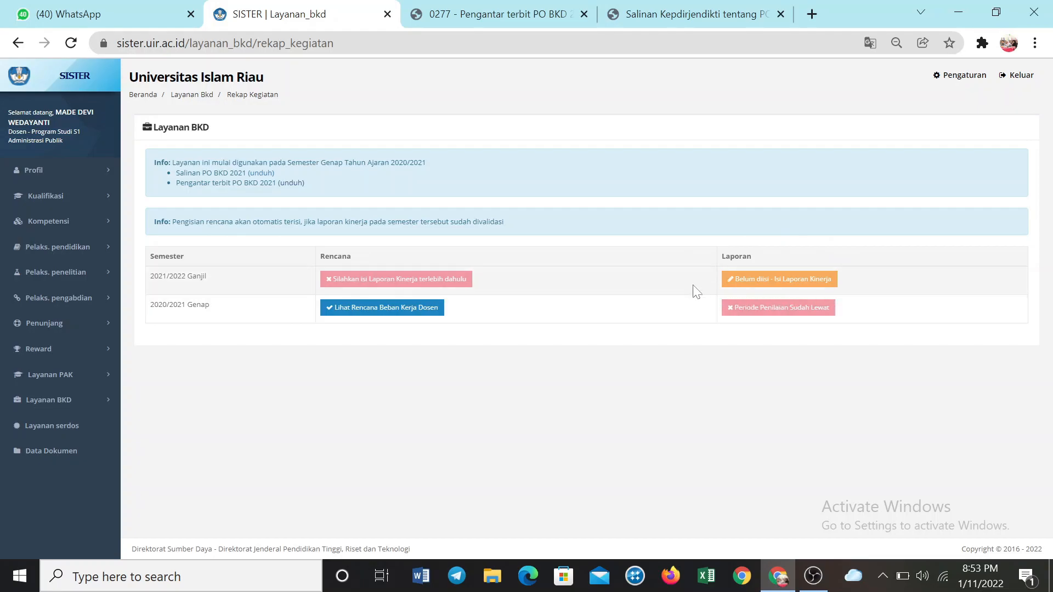
{"action": "left_click", "coordinate": [785, 285]}
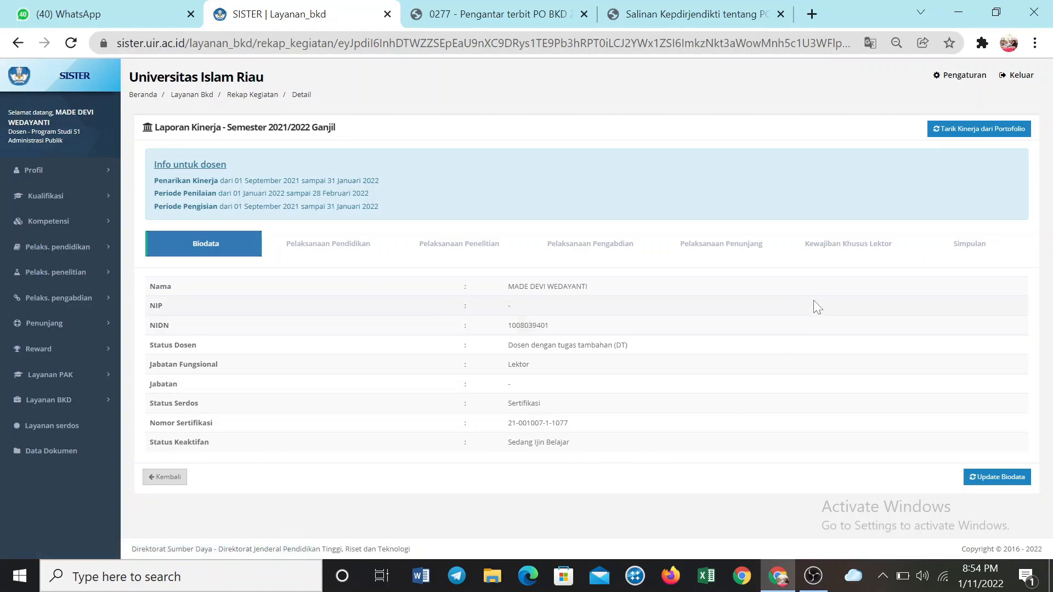
{"action": "left_click", "coordinate": [960, 250]}
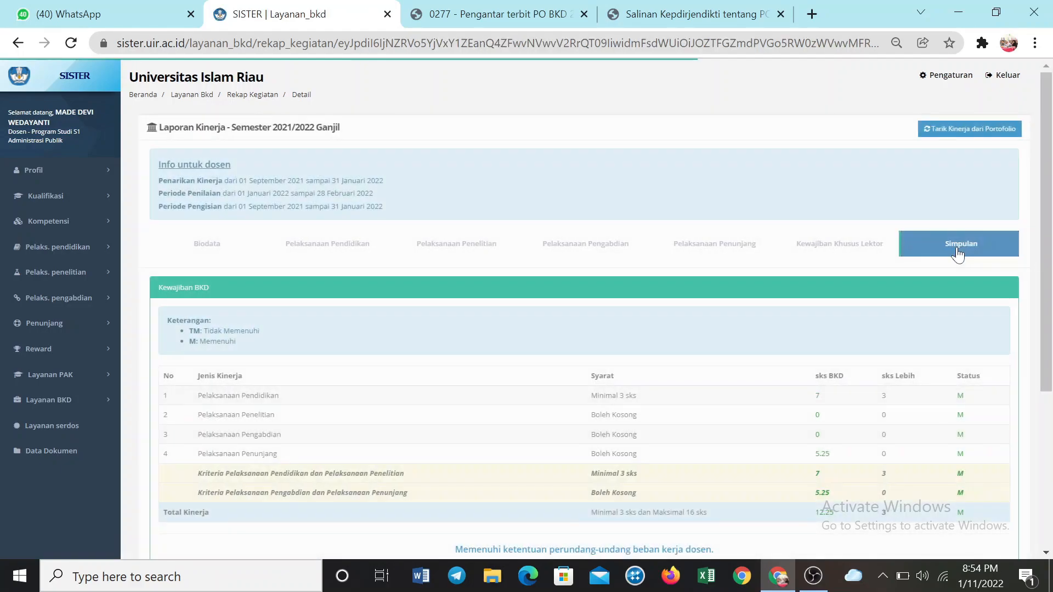
{"action": "scroll", "coordinate": [951, 262], "scroll_direction": "down", "scroll_amount": 4}
{"action": "scroll", "coordinate": [951, 262], "scroll_direction": "up", "scroll_amount": 2}
{"action": "scroll", "coordinate": [951, 262], "scroll_direction": "down", "scroll_amount": 3}
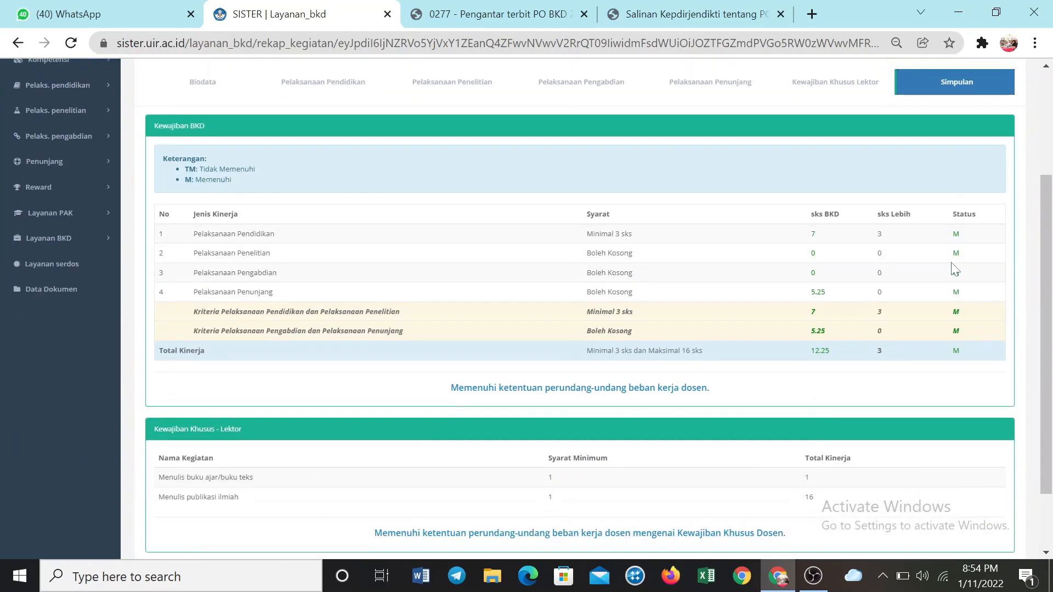
{"action": "scroll", "coordinate": [951, 265], "scroll_direction": "up", "scroll_amount": 2}
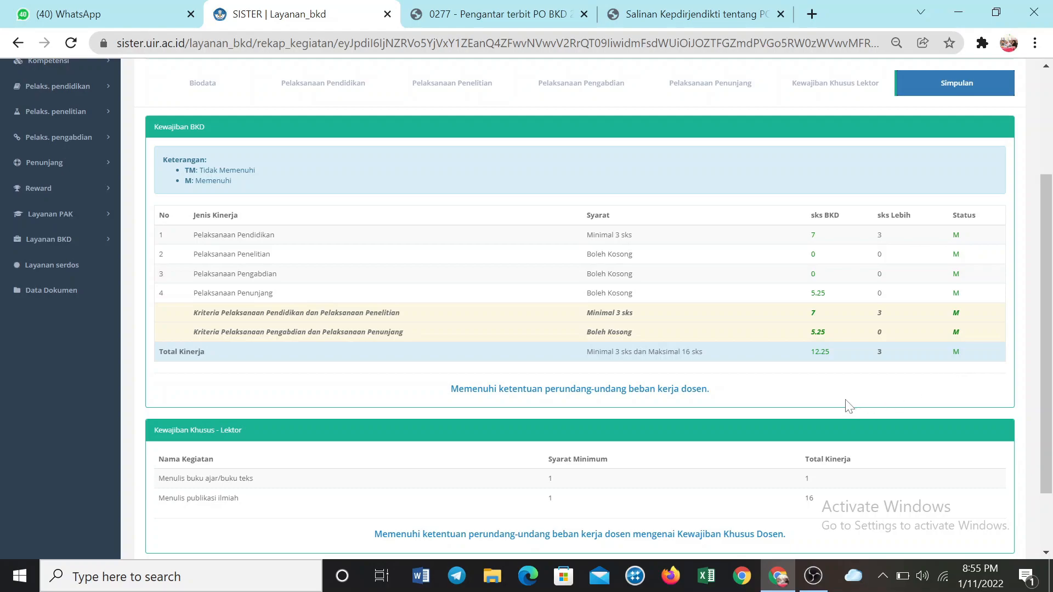
{"action": "scroll", "coordinate": [848, 406], "scroll_direction": "up", "scroll_amount": 3}
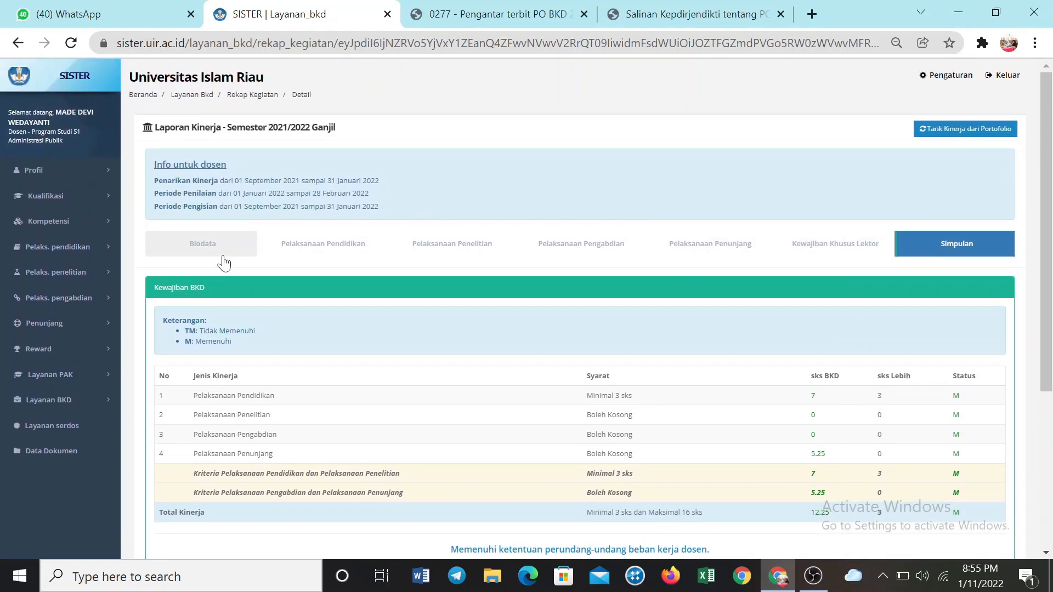
Update the lecturer's Biodata in the 2021/2022 Ganjil performance report
{"action": "left_click", "coordinate": [195, 248]}
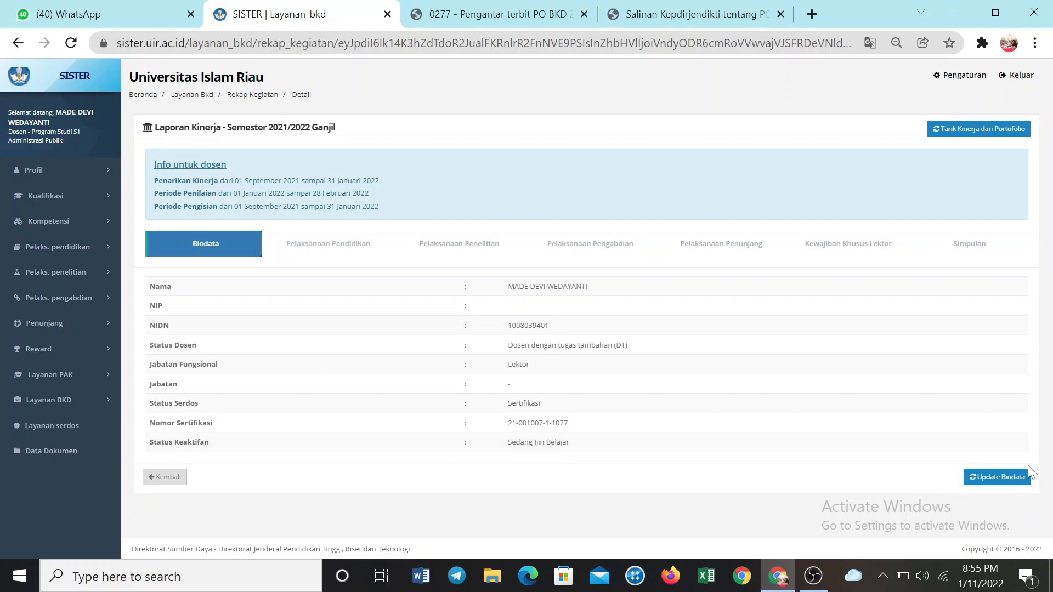
{"action": "left_click", "coordinate": [998, 478]}
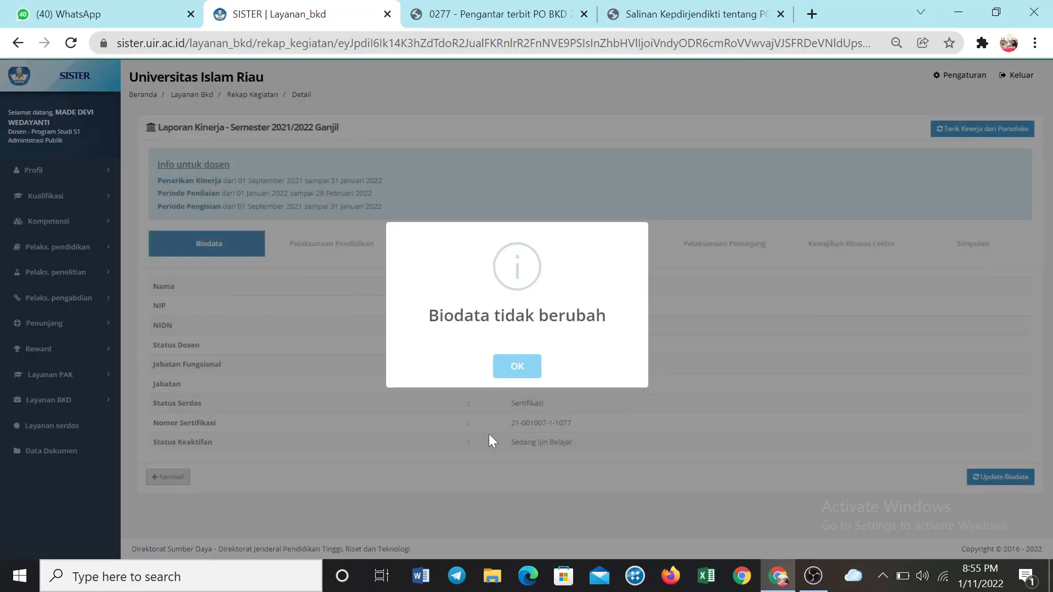
{"action": "left_click", "coordinate": [515, 367]}
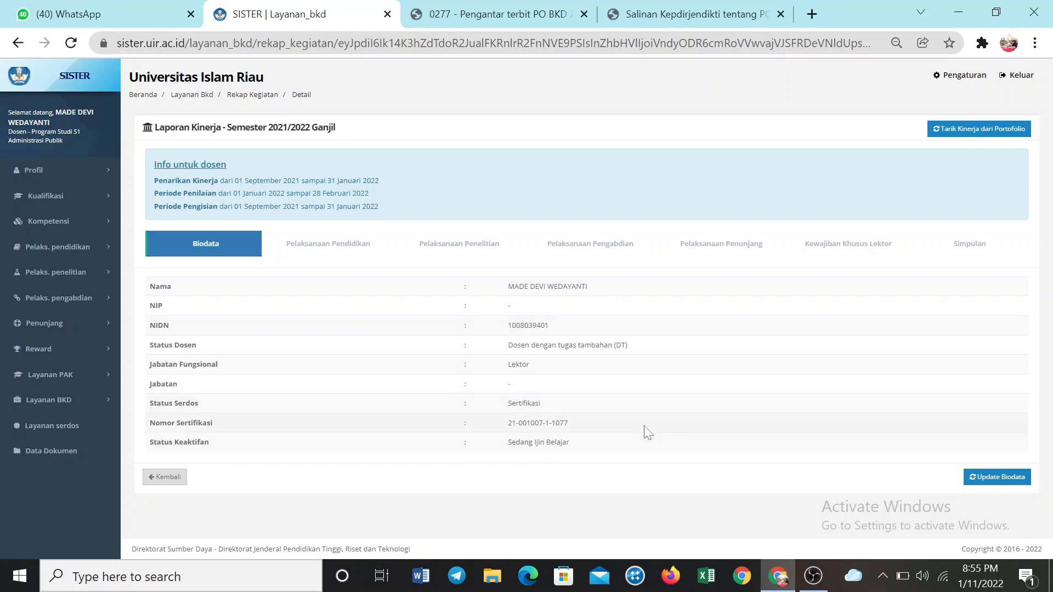
Review all activity sections A to N under Pelaksanaan Pendidikan, including the claimed courses and the source menu of each section
{"action": "left_click", "coordinate": [365, 257]}
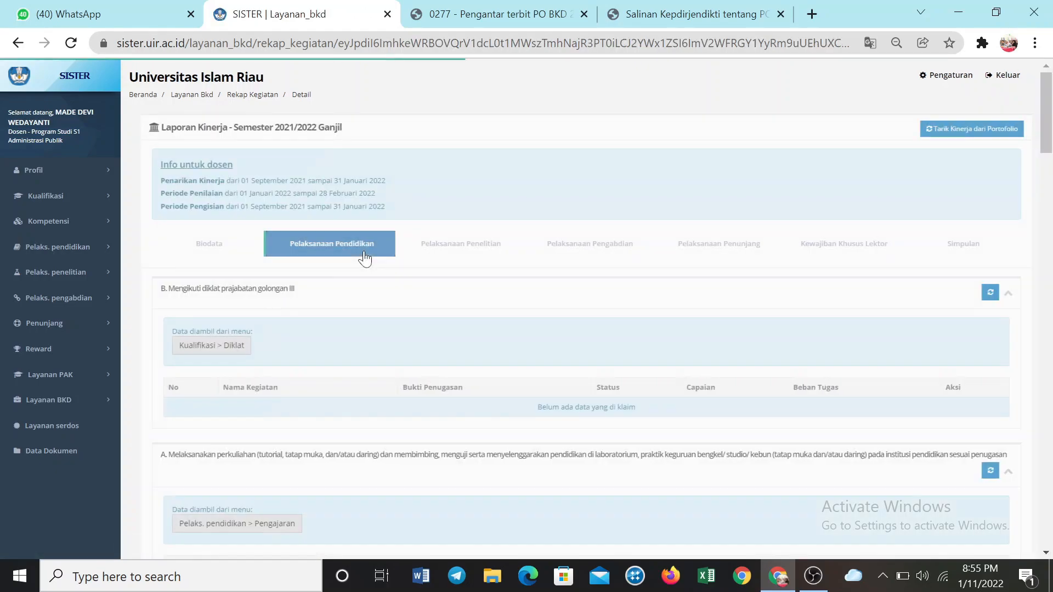
{"action": "scroll", "coordinate": [502, 359], "scroll_direction": "down", "scroll_amount": 2}
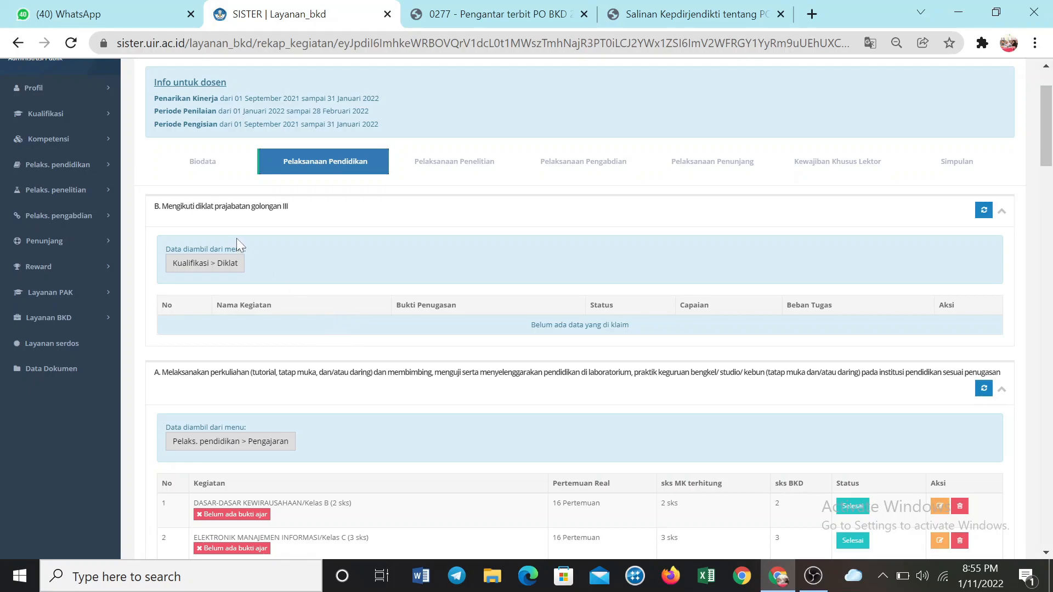
{"action": "scroll", "coordinate": [236, 236], "scroll_direction": "down", "scroll_amount": 3}
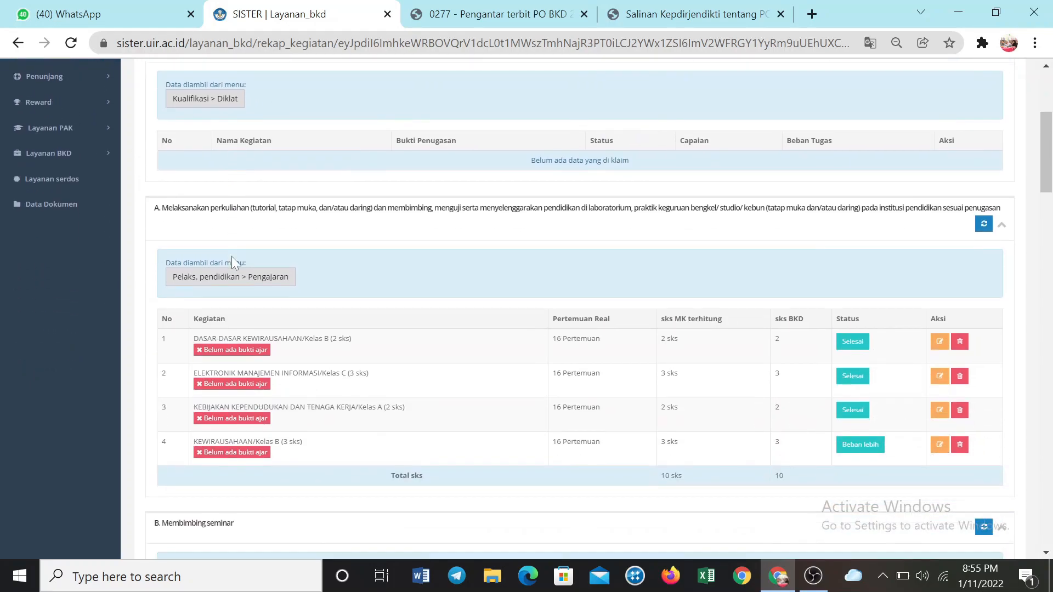
{"action": "scroll", "coordinate": [285, 239], "scroll_direction": "down", "scroll_amount": 3}
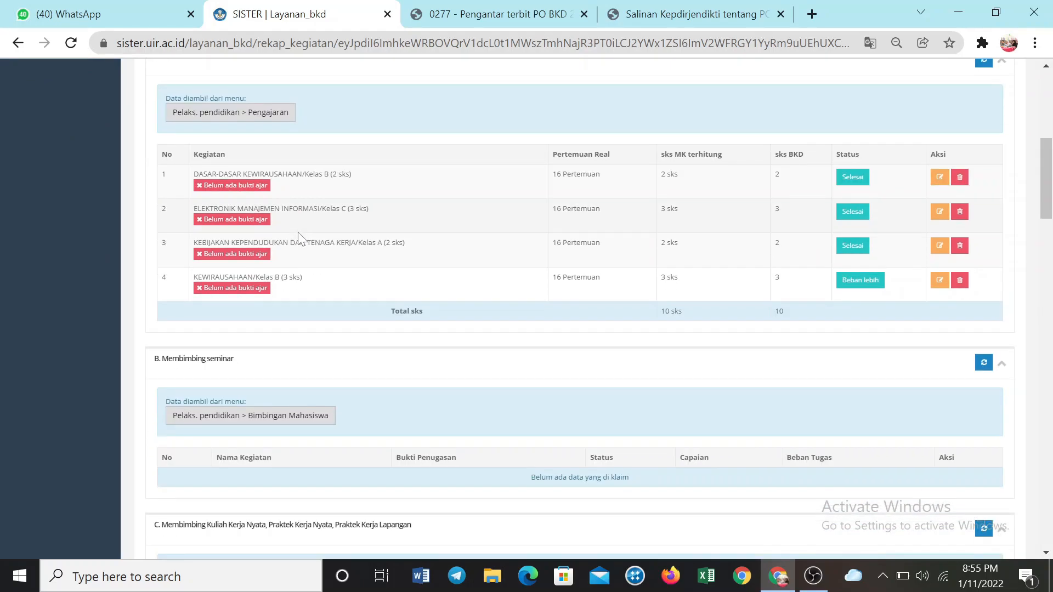
{"action": "scroll", "coordinate": [255, 292], "scroll_direction": "down", "scroll_amount": 2}
{"action": "scroll", "coordinate": [234, 302], "scroll_direction": "down", "scroll_amount": 1}
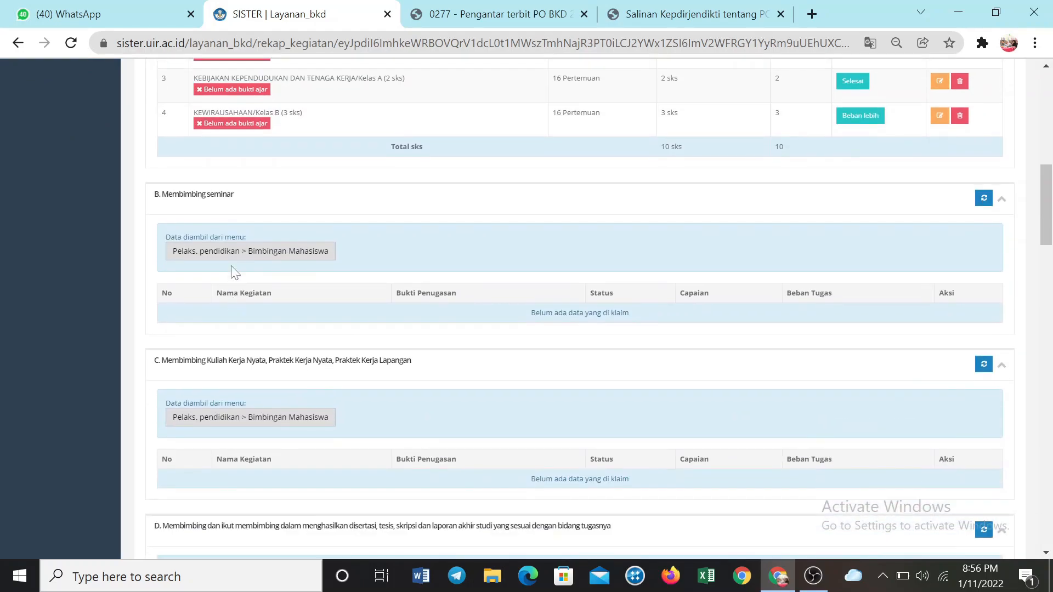
{"action": "scroll", "coordinate": [227, 230], "scroll_direction": "down", "scroll_amount": 2}
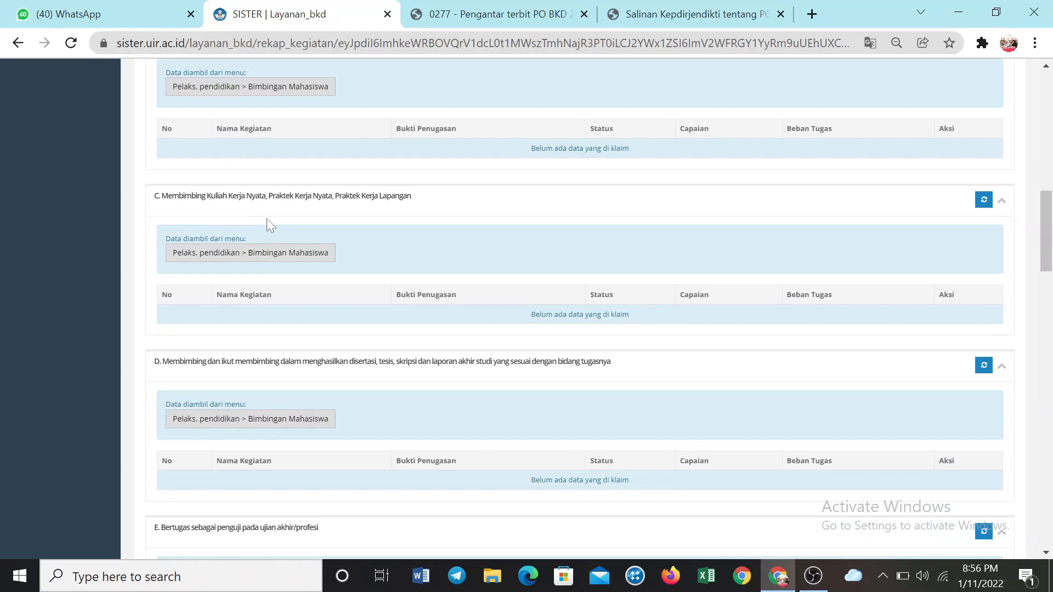
{"action": "scroll", "coordinate": [326, 225], "scroll_direction": "down", "scroll_amount": 2}
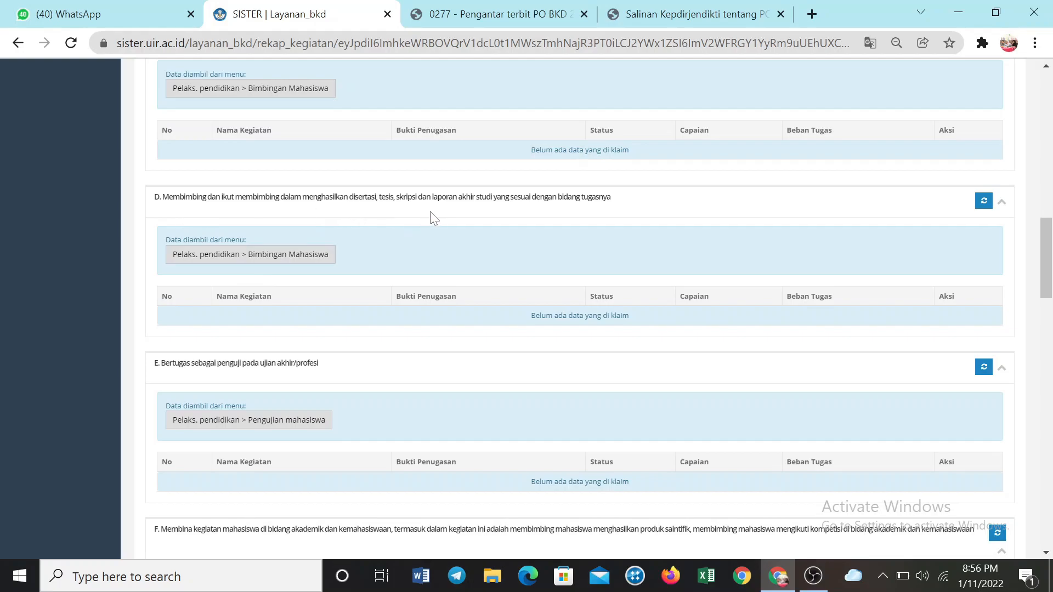
{"action": "scroll", "coordinate": [431, 219], "scroll_direction": "down", "scroll_amount": 1}
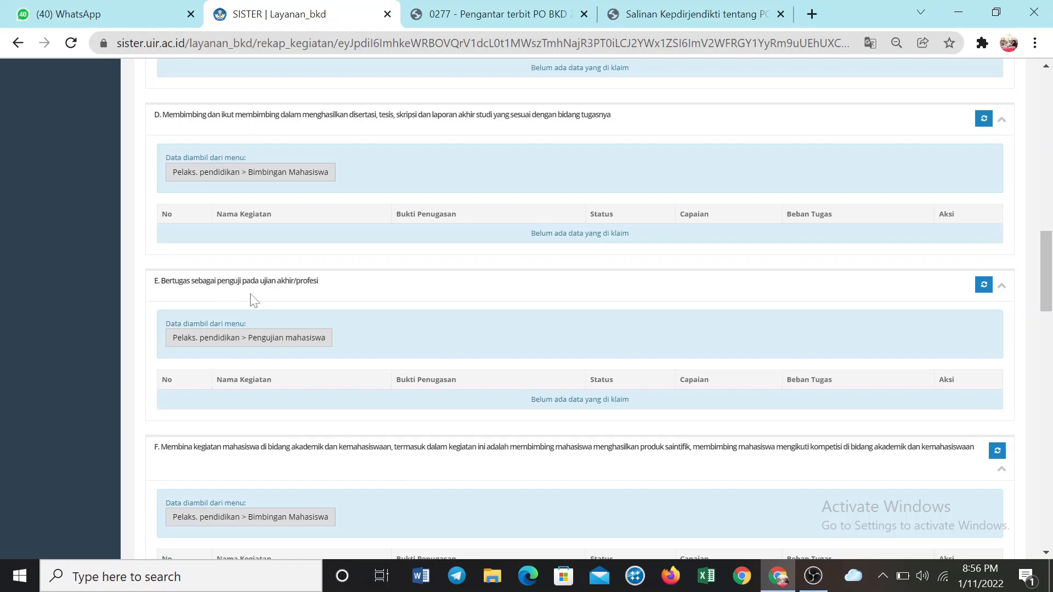
{"action": "scroll", "coordinate": [253, 300], "scroll_direction": "down", "scroll_amount": 2}
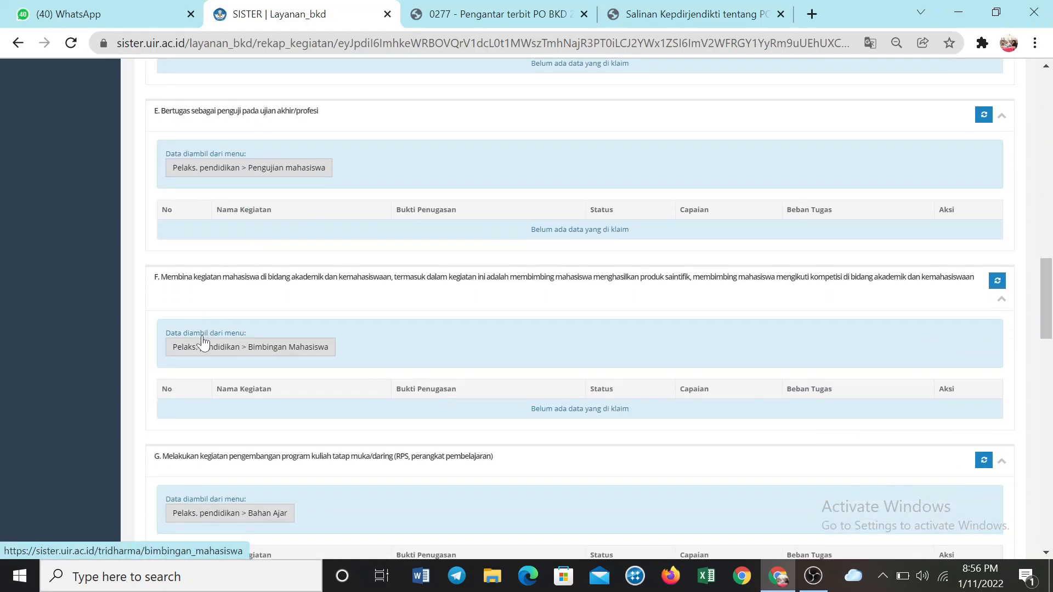
{"action": "scroll", "coordinate": [202, 346], "scroll_direction": "down", "scroll_amount": 3}
{"action": "scroll", "coordinate": [204, 363], "scroll_direction": "down", "scroll_amount": 10}
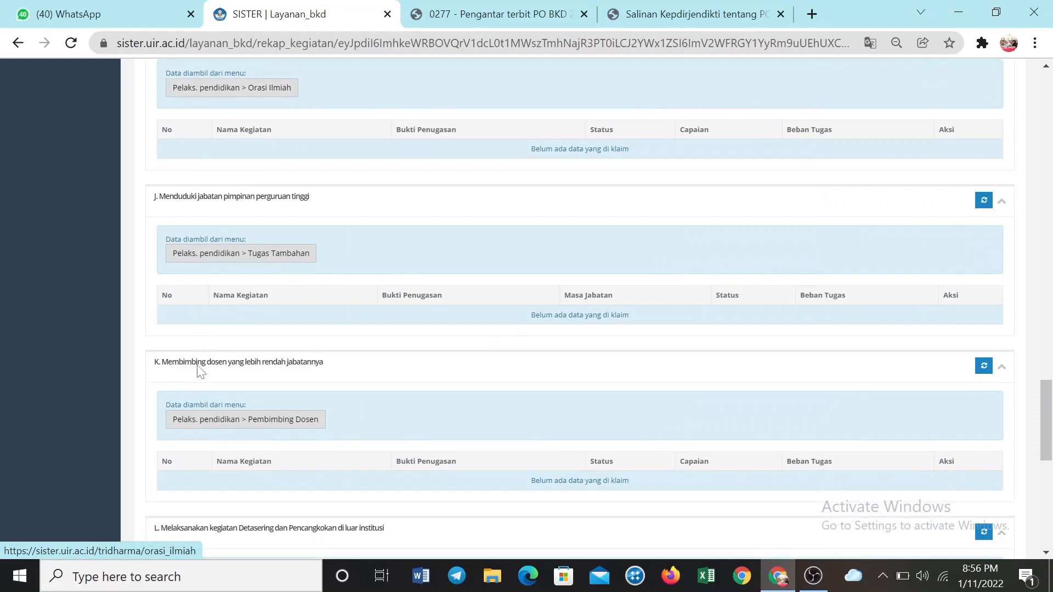
{"action": "scroll", "coordinate": [198, 373], "scroll_direction": "down", "scroll_amount": 4}
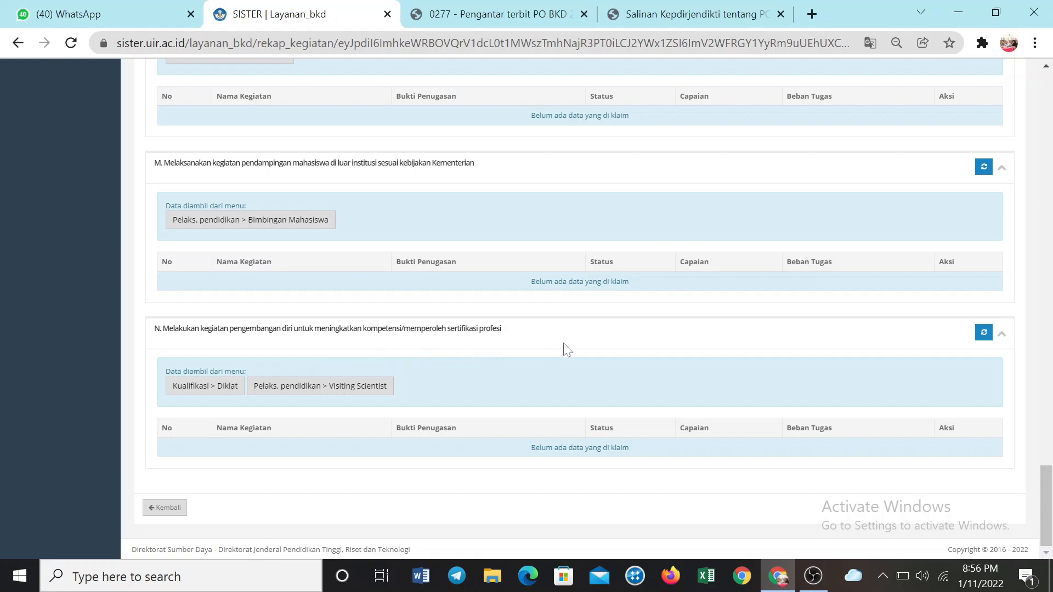
{"action": "scroll", "coordinate": [567, 350], "scroll_direction": "up", "scroll_amount": 20}
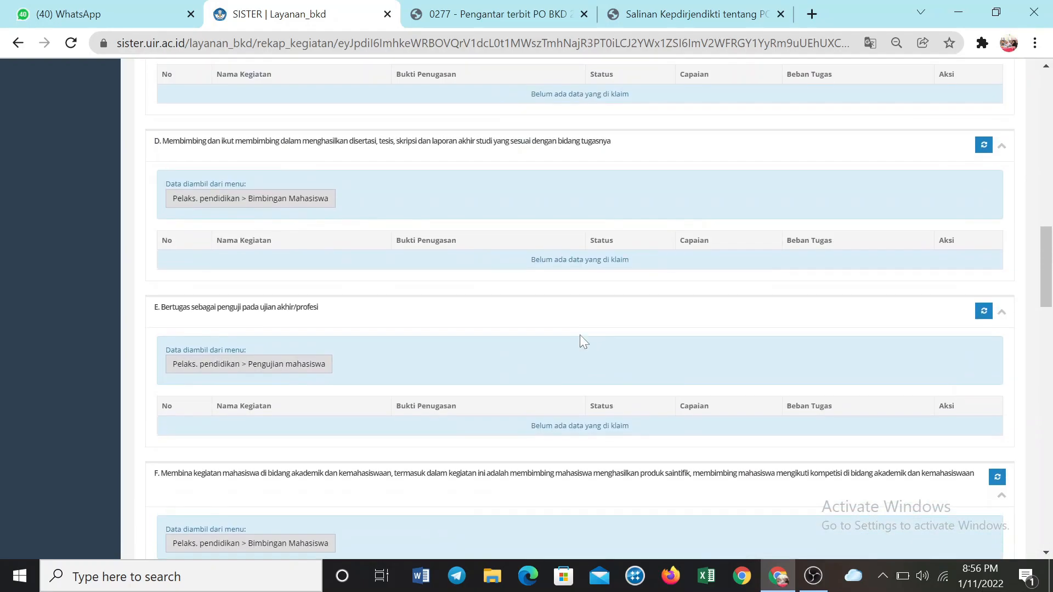
{"action": "scroll", "coordinate": [580, 341], "scroll_direction": "up", "scroll_amount": 20}
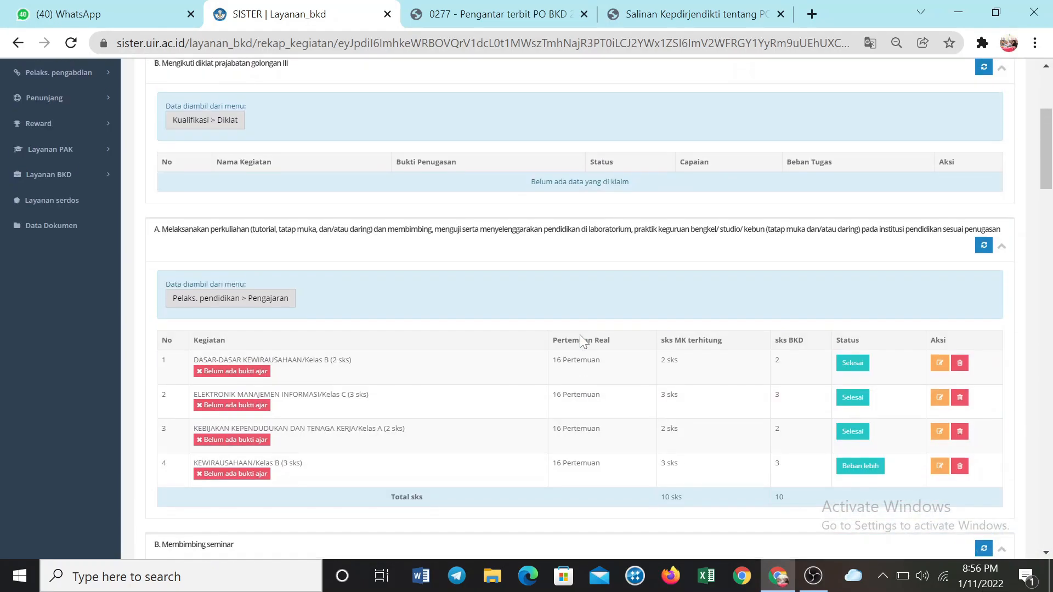
{"action": "scroll", "coordinate": [580, 335], "scroll_direction": "up", "scroll_amount": 3}
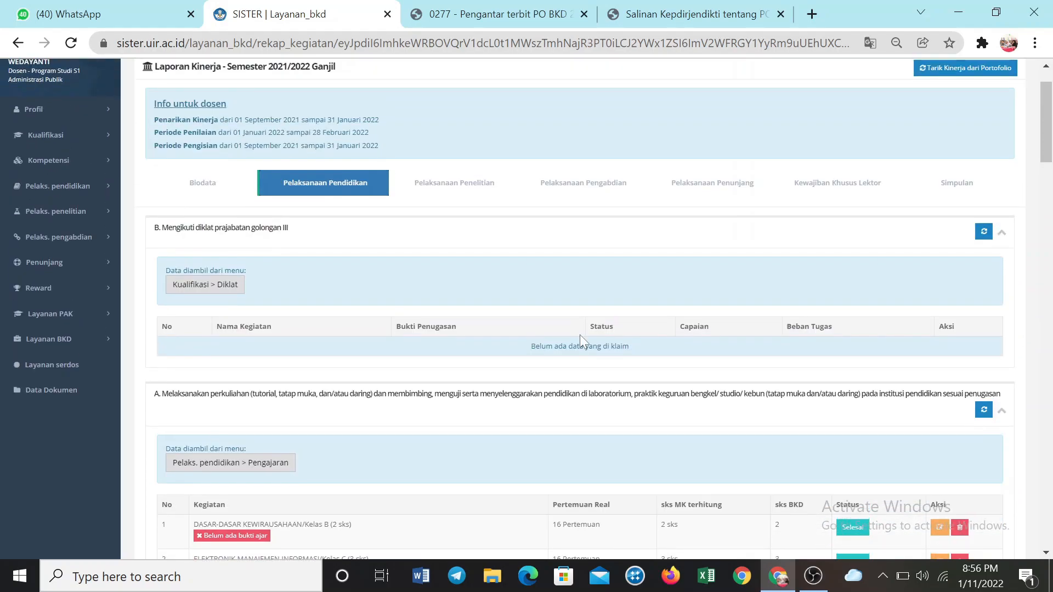
Check the Kualifikasi > Diklat and Pelaks. pendidikan > Bimbingan Mahasiswa source records from the report, returning to the report after each
{"action": "left_click", "coordinate": [218, 284]}
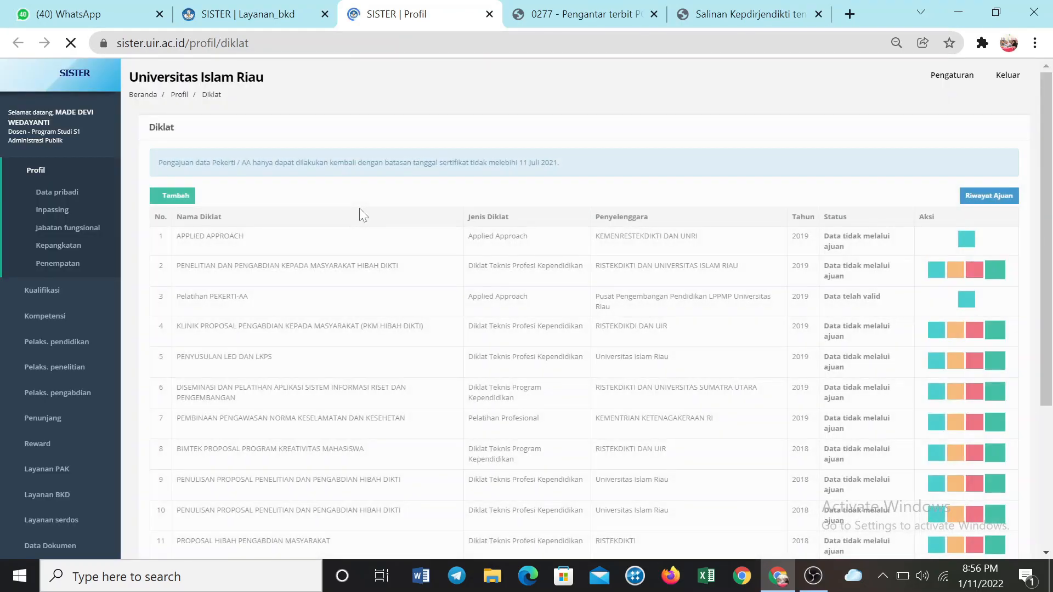
{"action": "key", "text": "ctrl+shift+Tab"}
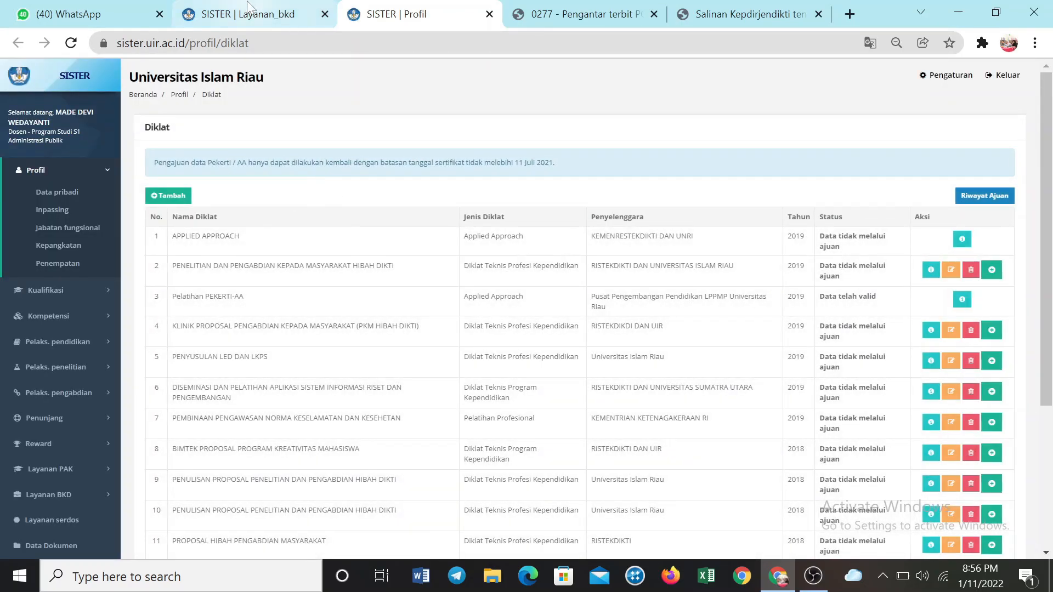
{"action": "scroll", "coordinate": [277, 380], "scroll_direction": "down", "scroll_amount": 7}
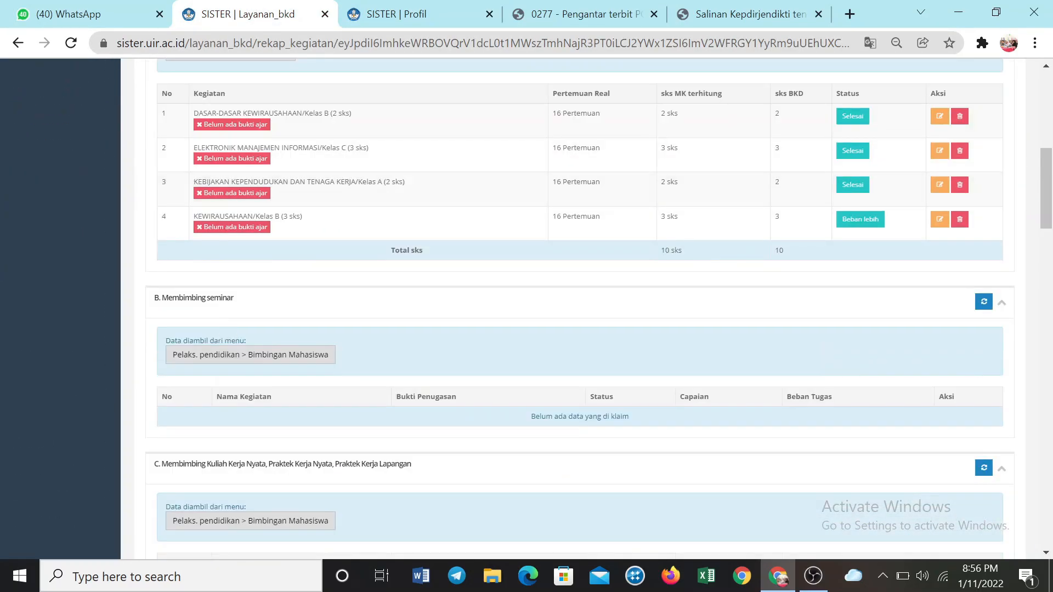
{"action": "left_click", "coordinate": [237, 355]}
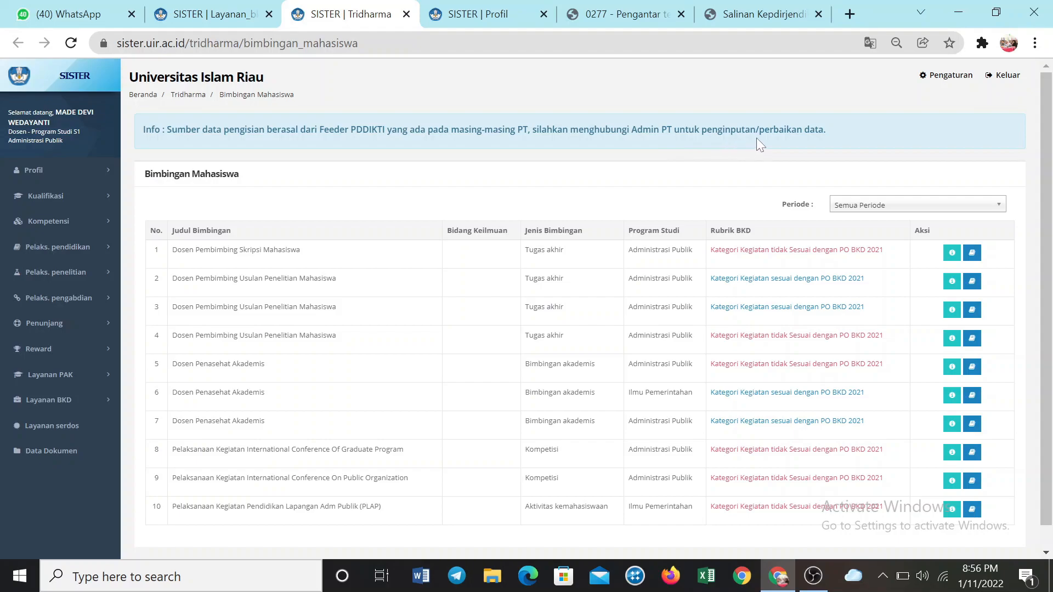
{"action": "scroll", "coordinate": [559, 176], "scroll_direction": "down", "scroll_amount": 1}
{"action": "scroll", "coordinate": [559, 176], "scroll_direction": "up", "scroll_amount": 1}
{"action": "left_click", "coordinate": [214, 14]}
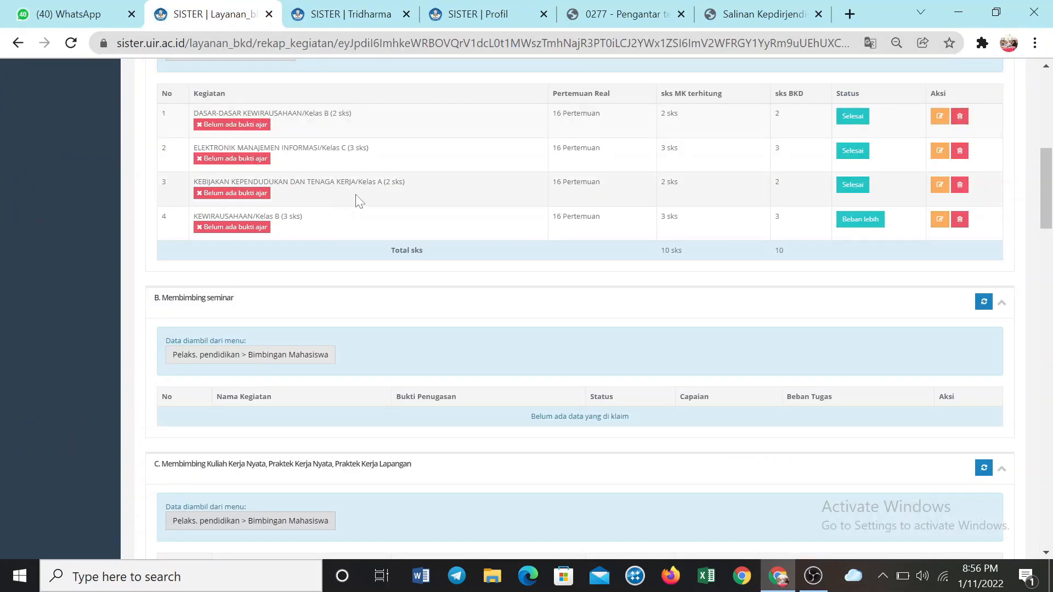
Change the activity status of KEWIRAUSAHAAN/Kelas B (3 sks) to Selesai and acknowledge the change
{"action": "scroll", "coordinate": [359, 202], "scroll_direction": "up", "scroll_amount": 1}
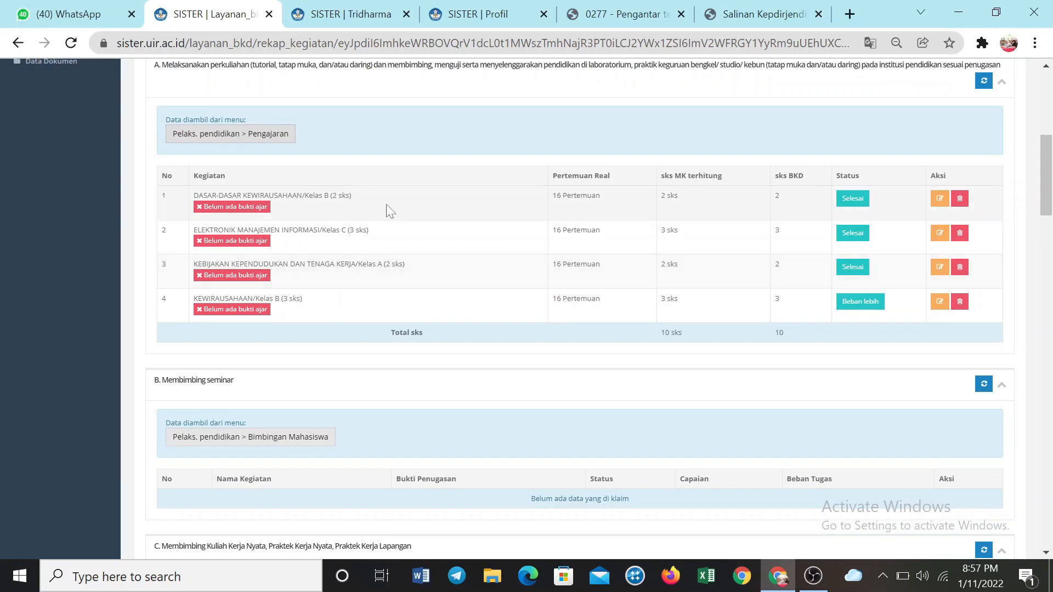
{"action": "scroll", "coordinate": [379, 214], "scroll_direction": "up", "scroll_amount": 3}
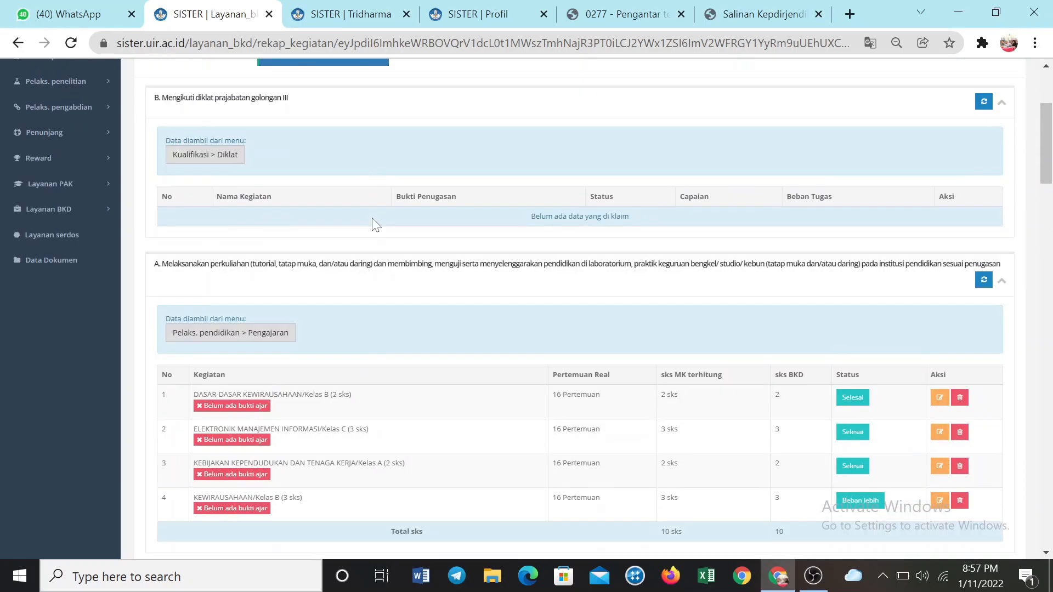
{"action": "scroll", "coordinate": [373, 227], "scroll_direction": "down", "scroll_amount": 5}
{"action": "scroll", "coordinate": [371, 231], "scroll_direction": "down", "scroll_amount": 5}
{"action": "scroll", "coordinate": [369, 235], "scroll_direction": "up", "scroll_amount": 7}
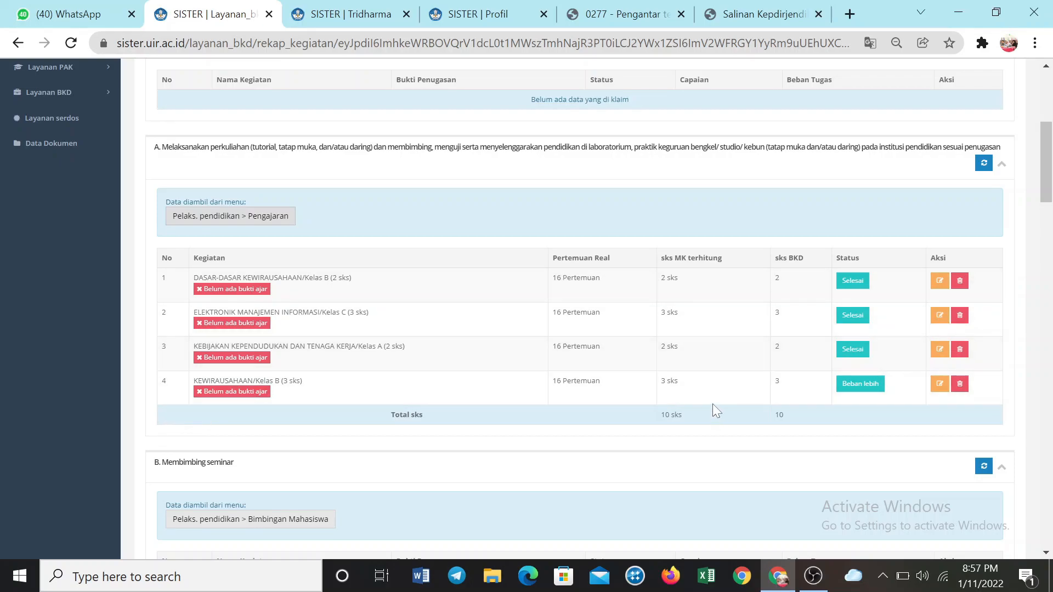
{"action": "left_click", "coordinate": [858, 385]}
{"action": "left_click", "coordinate": [611, 160]}
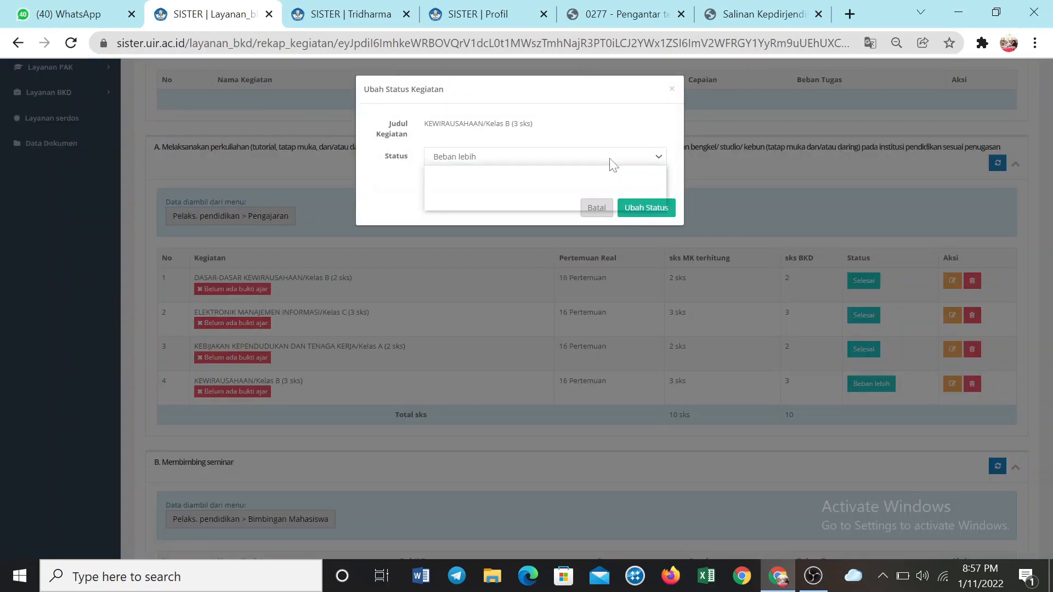
{"action": "left_click", "coordinate": [634, 216]}
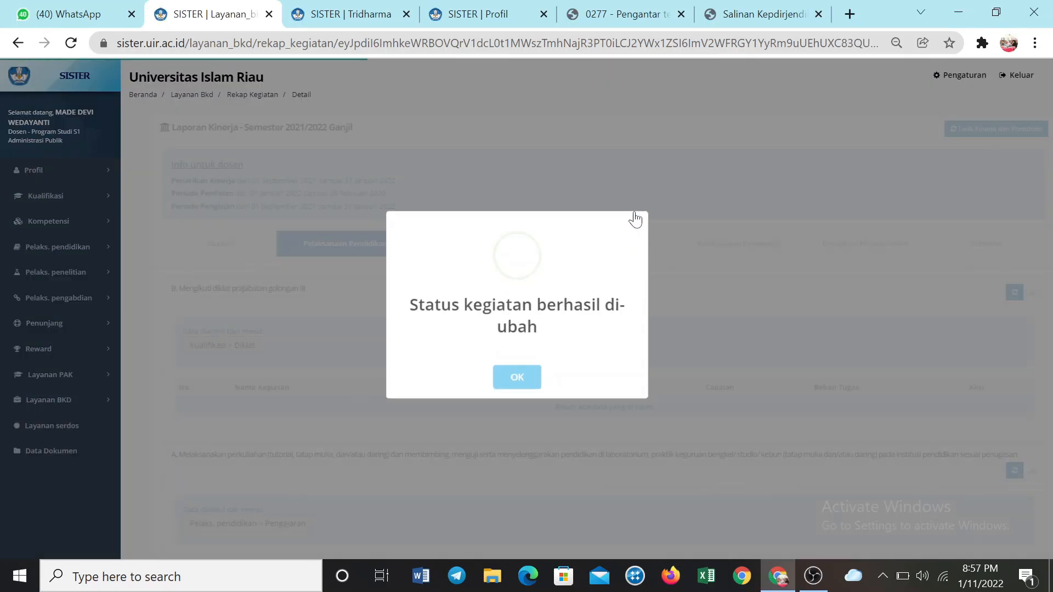
{"action": "left_click", "coordinate": [510, 378]}
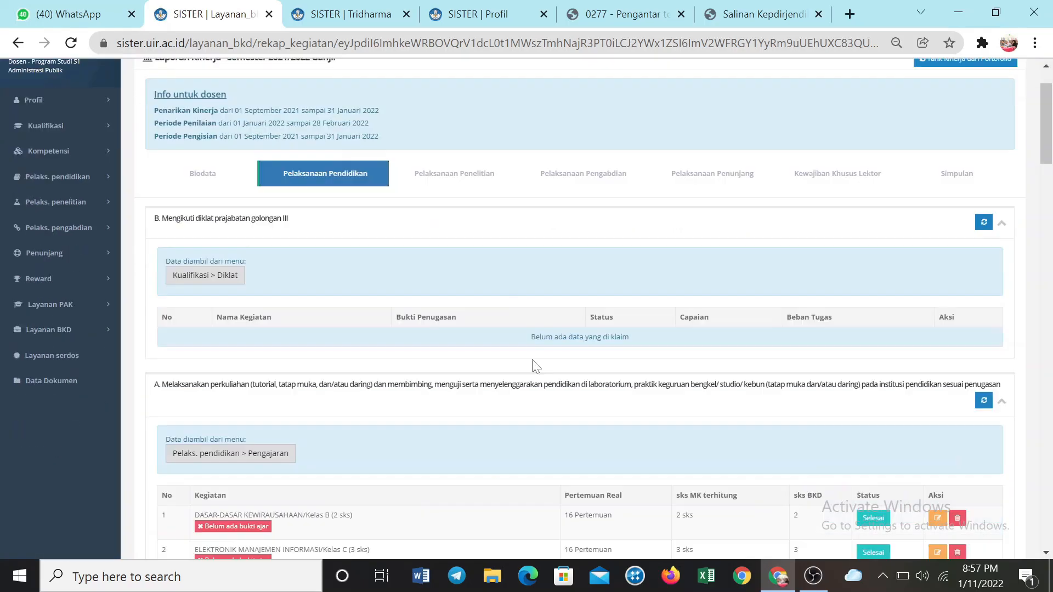
Open the teaching-evidence page for DASAR-DASAR KEWIRAUSAHAAN/Kelas B (2 sks) and review its activity details and document upload form
{"action": "scroll", "coordinate": [532, 362], "scroll_direction": "down", "scroll_amount": 7}
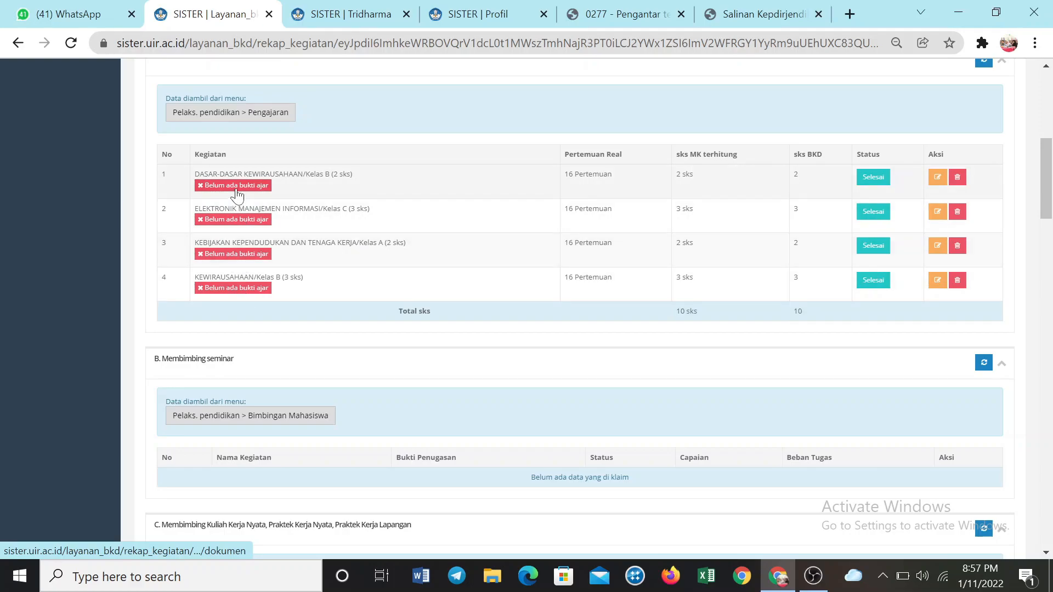
{"action": "left_click", "coordinate": [235, 188]}
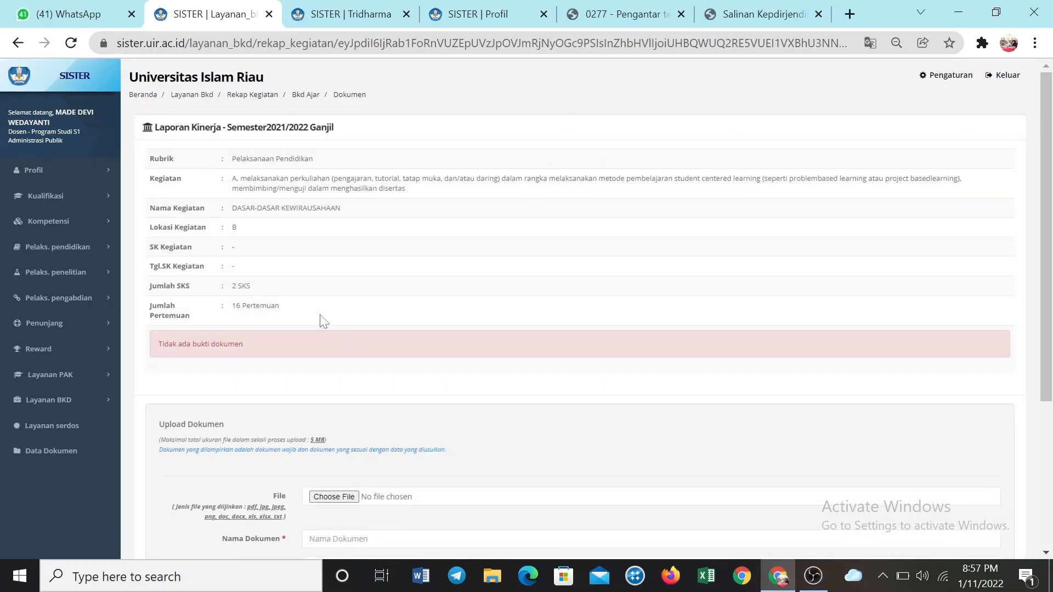
{"action": "scroll", "coordinate": [322, 317], "scroll_direction": "down", "scroll_amount": 3}
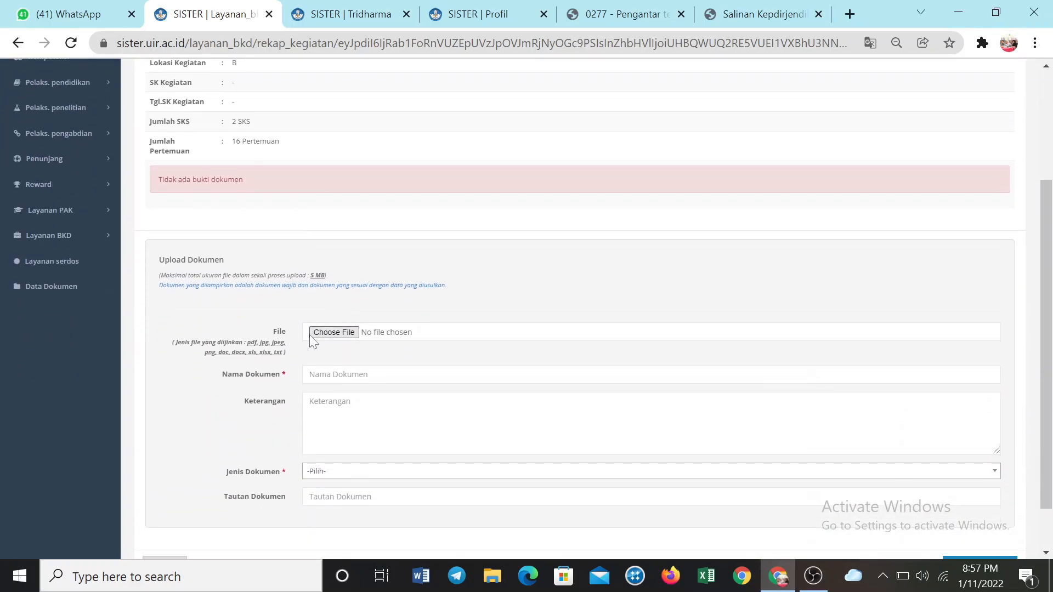
{"action": "scroll", "coordinate": [349, 339], "scroll_direction": "down", "scroll_amount": 2}
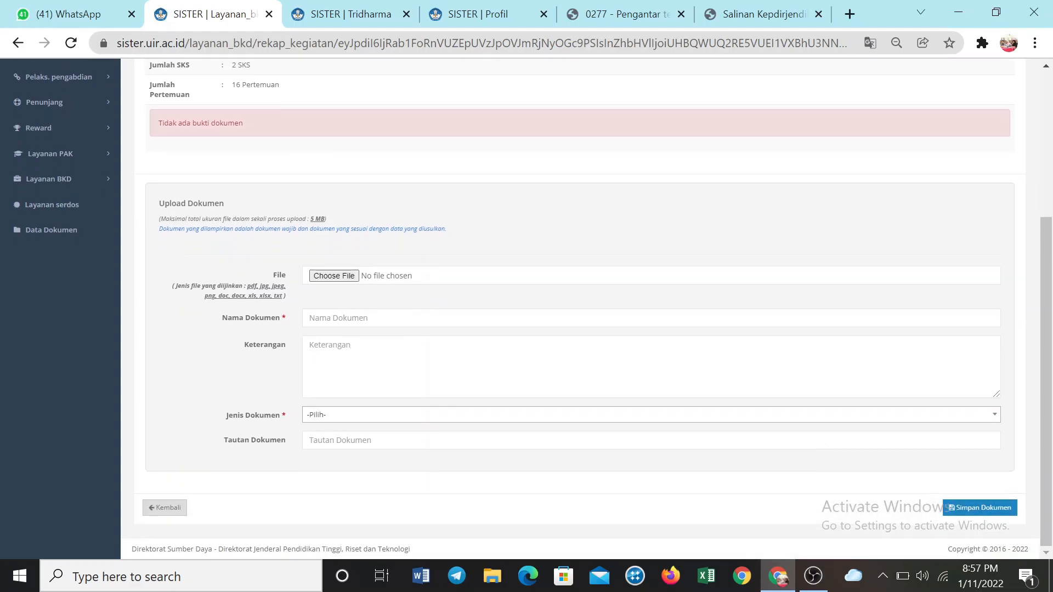
{"action": "scroll", "coordinate": [274, 249], "scroll_direction": "up", "scroll_amount": 3}
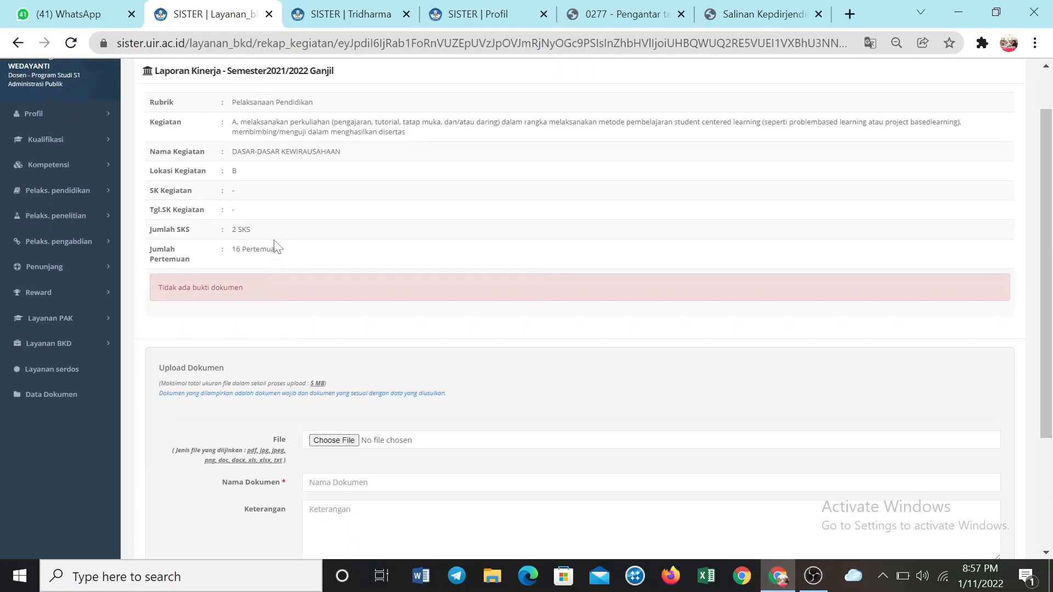
{"action": "scroll", "coordinate": [294, 316], "scroll_direction": "down", "scroll_amount": 3}
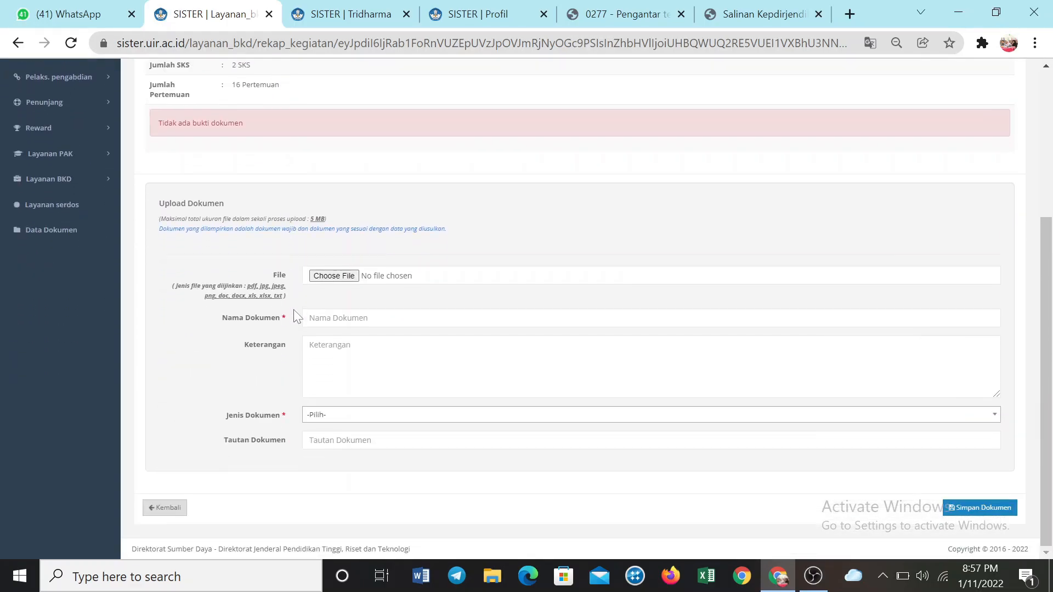
Attach bukti ngajar.docx from Documents > 2. DATA DOSEN > BAHAN AJAR > ELEKTRONIK MANAJEMEN INFORMASI to the document upload form
{"action": "left_click", "coordinate": [327, 281]}
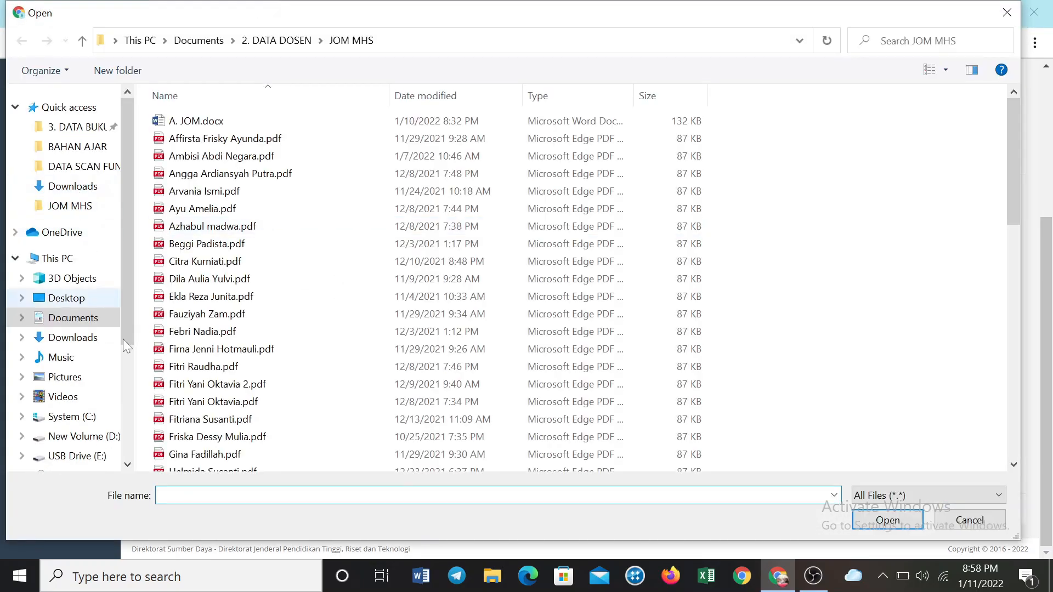
{"action": "left_click", "coordinate": [98, 323]}
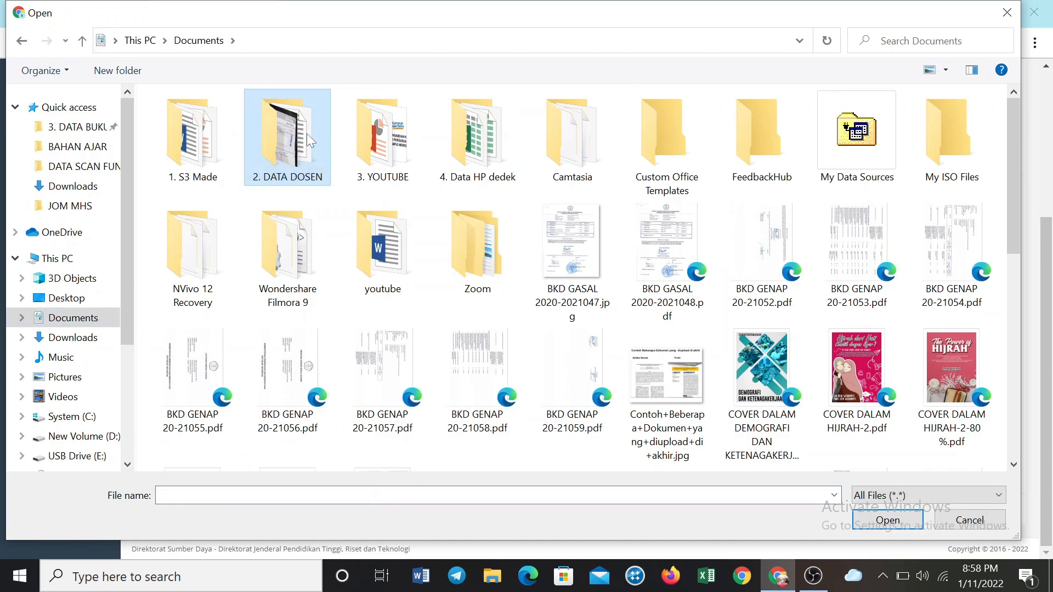
{"action": "double_click", "coordinate": [307, 137]}
{"action": "double_click", "coordinate": [252, 123]}
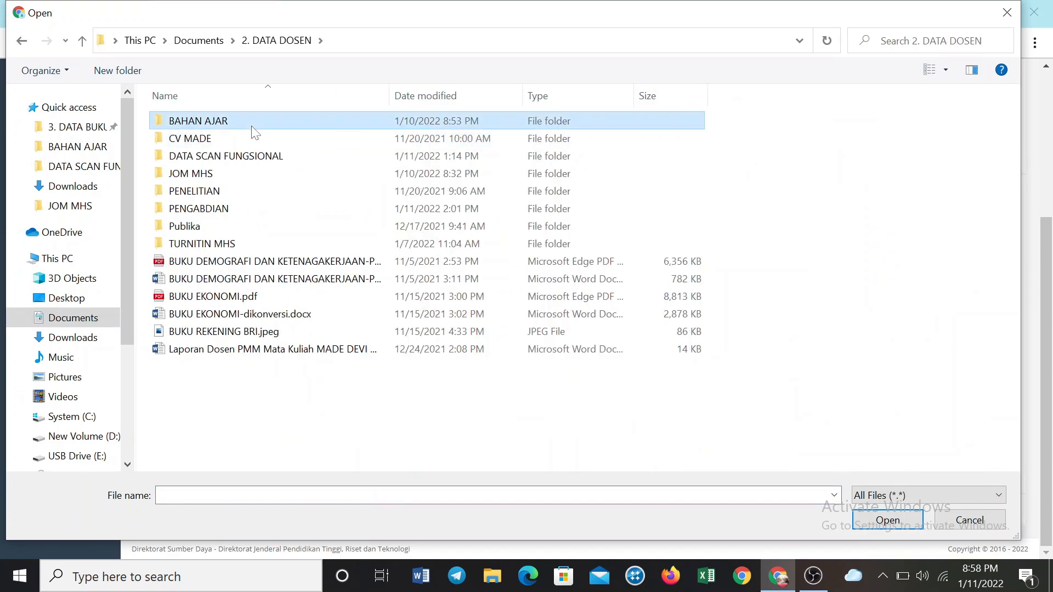
{"action": "double_click", "coordinate": [253, 122]}
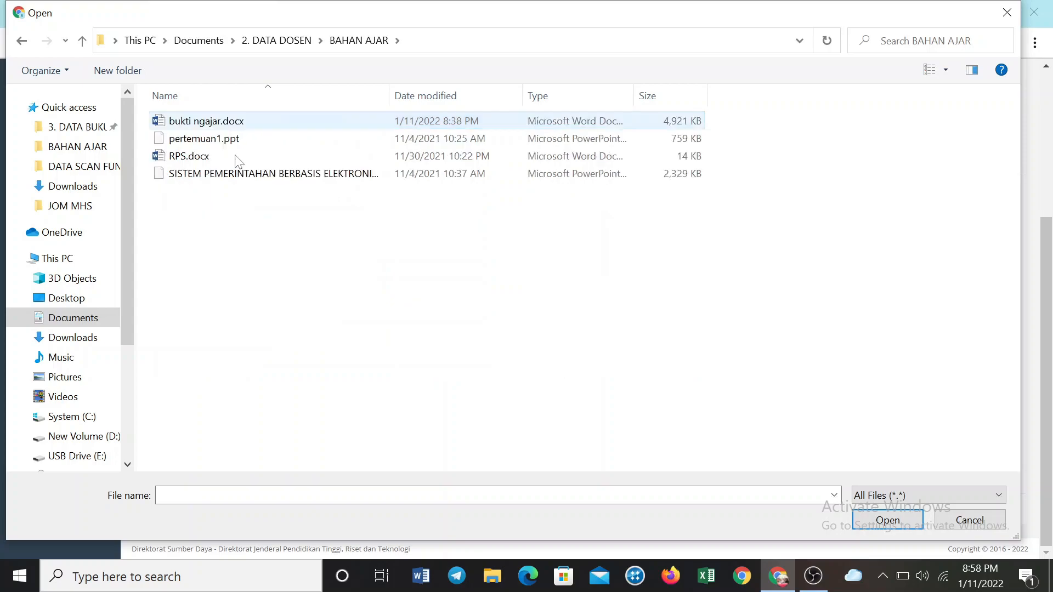
{"action": "left_click", "coordinate": [181, 121]}
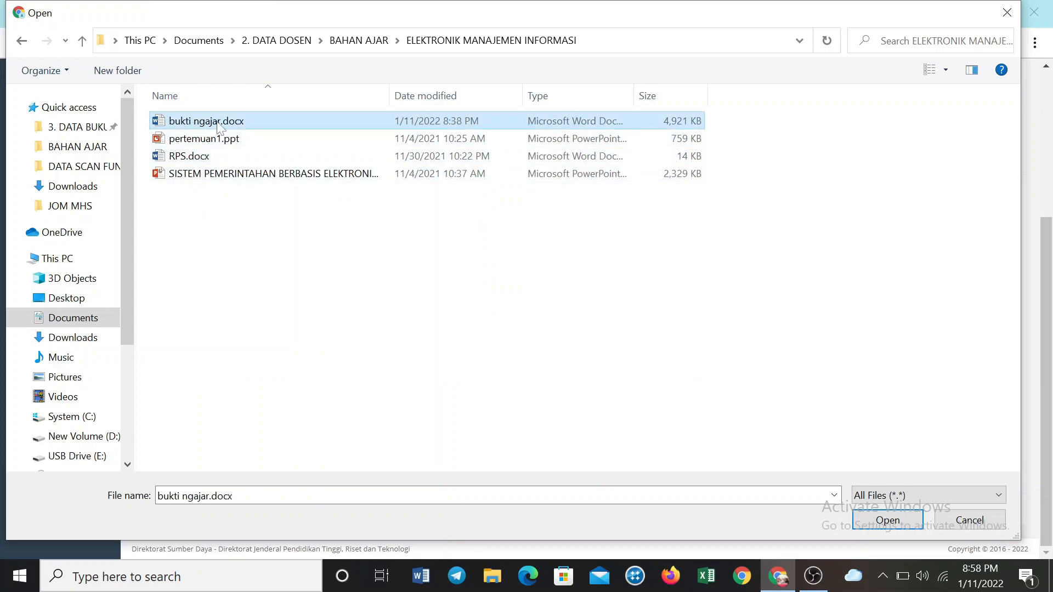
{"action": "left_click", "coordinate": [886, 519]}
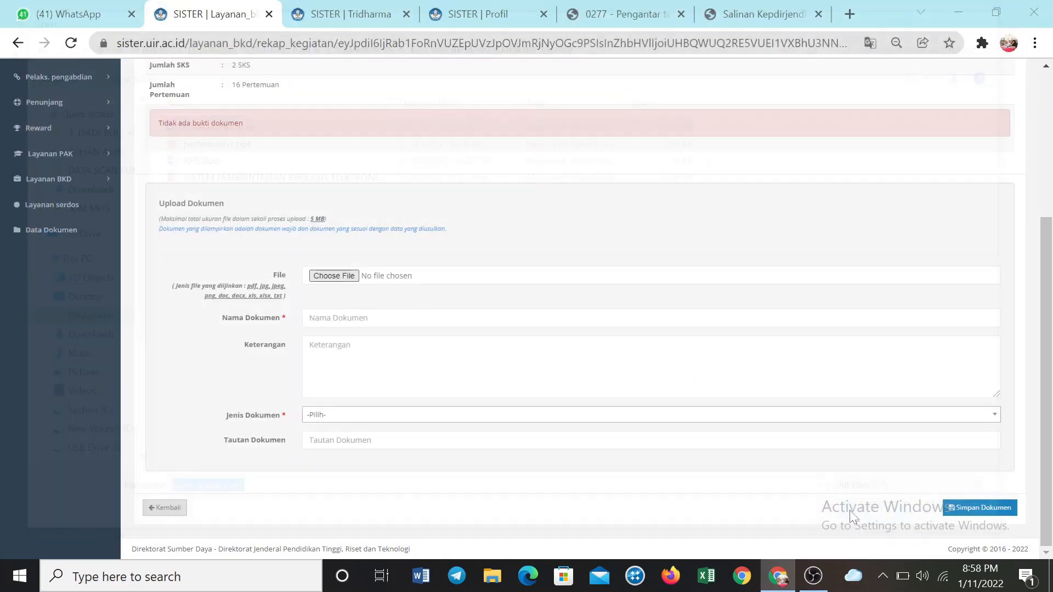
Name the document Absensi Bukti Ngajar and leave its description empty
{"action": "left_click", "coordinate": [349, 317]}
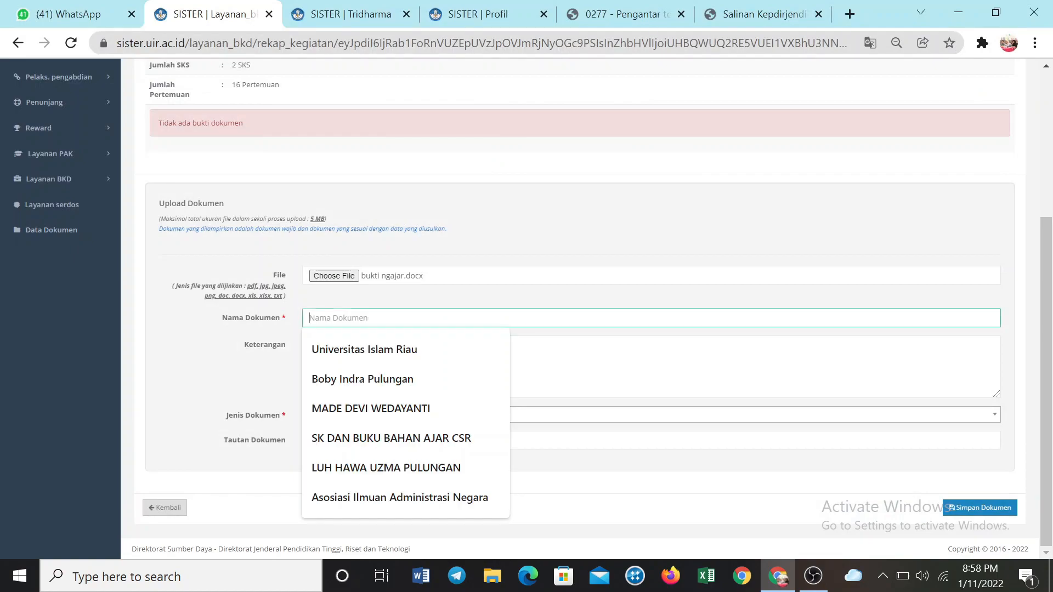
{"action": "type", "text": "Ab"}
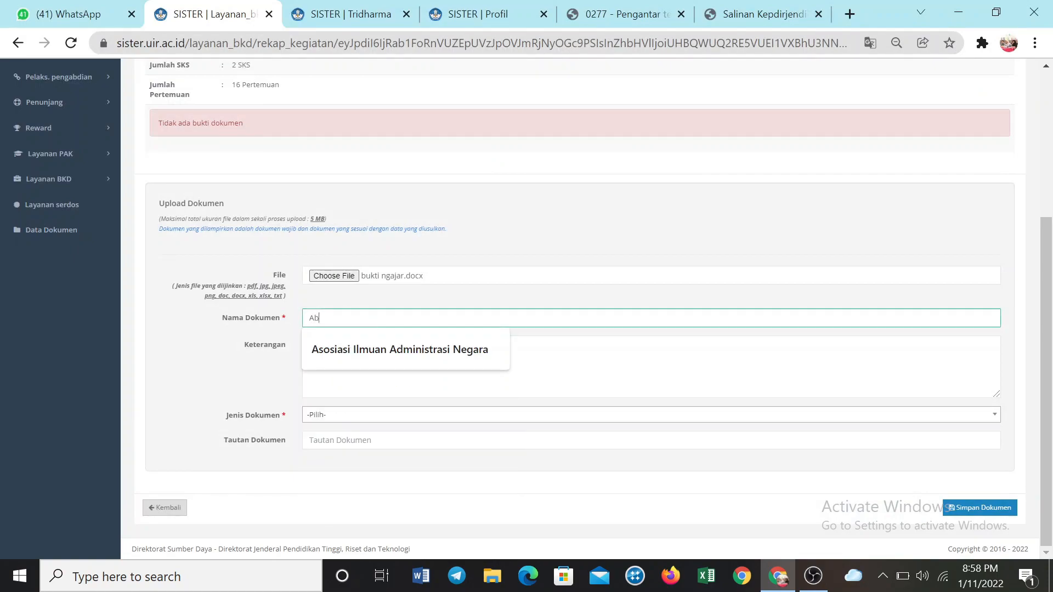
{"action": "type", "text": "sensi "}
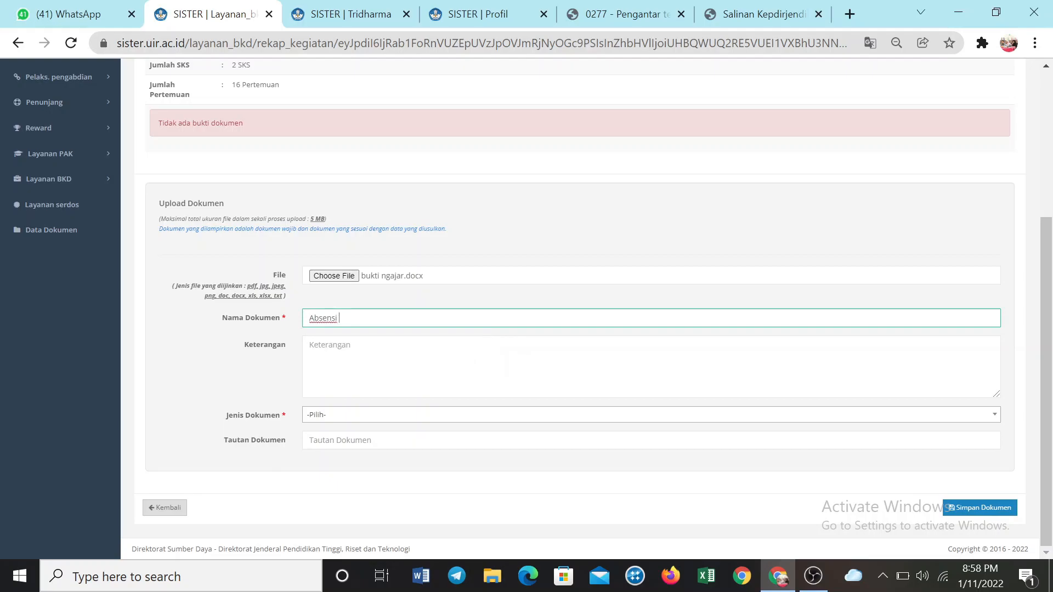
{"action": "type", "text": "Bukti Ngajar"}
{"action": "left_click", "coordinate": [372, 341]}
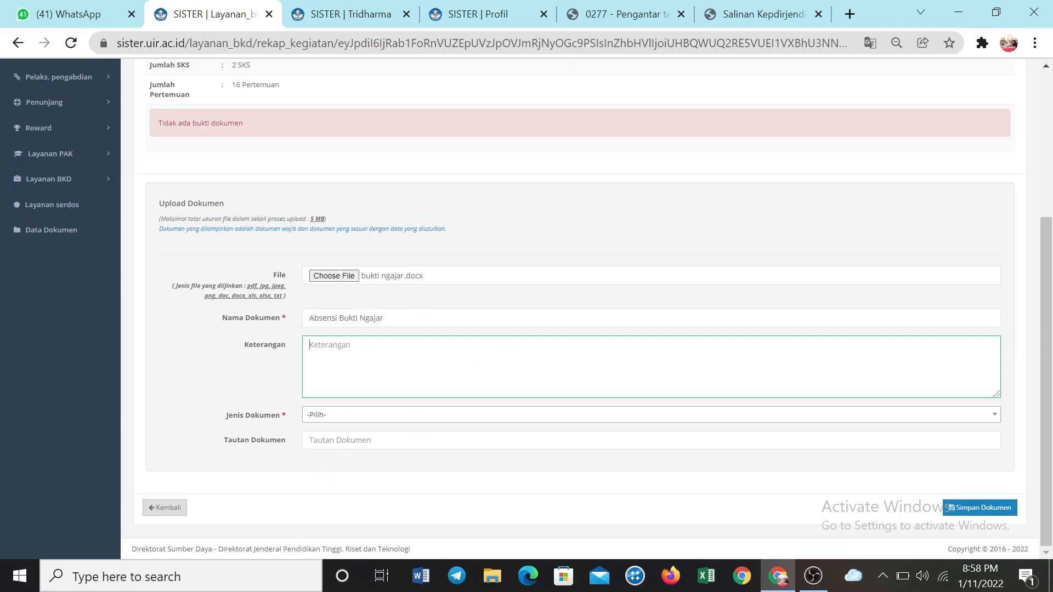
Look through the available document types and set Jenis Dokumen to Transkrip Nilai
{"action": "left_click", "coordinate": [372, 418]}
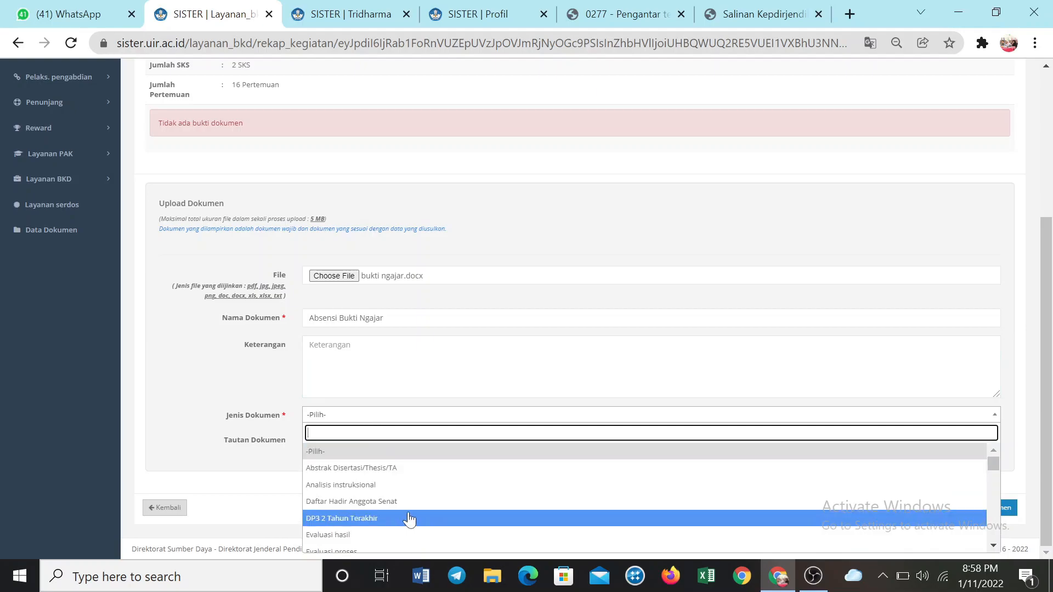
{"action": "scroll", "coordinate": [397, 524], "scroll_direction": "down", "scroll_amount": 1}
{"action": "scroll", "coordinate": [397, 524], "scroll_direction": "down", "scroll_amount": 3}
{"action": "scroll", "coordinate": [405, 521], "scroll_direction": "down", "scroll_amount": 2}
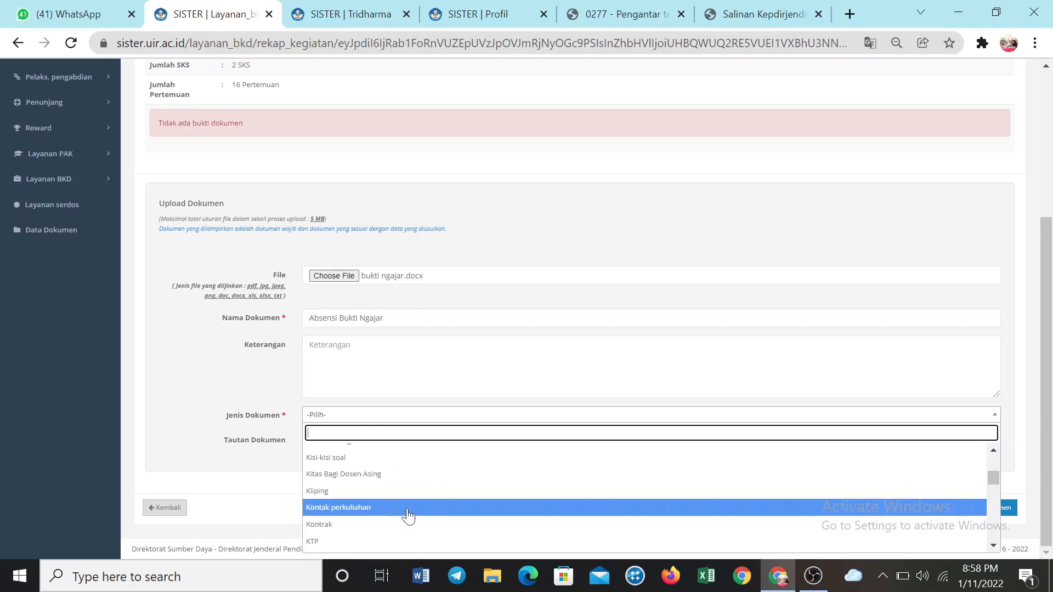
{"action": "scroll", "coordinate": [409, 525], "scroll_direction": "down", "scroll_amount": 6}
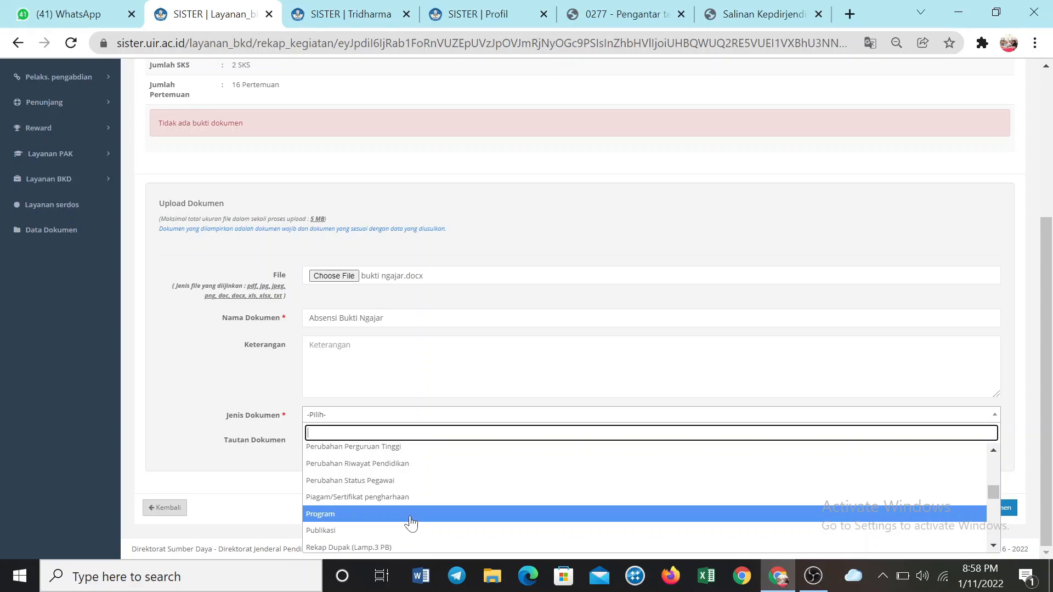
{"action": "scroll", "coordinate": [411, 524], "scroll_direction": "up", "scroll_amount": 1}
{"action": "scroll", "coordinate": [411, 524], "scroll_direction": "down", "scroll_amount": 1}
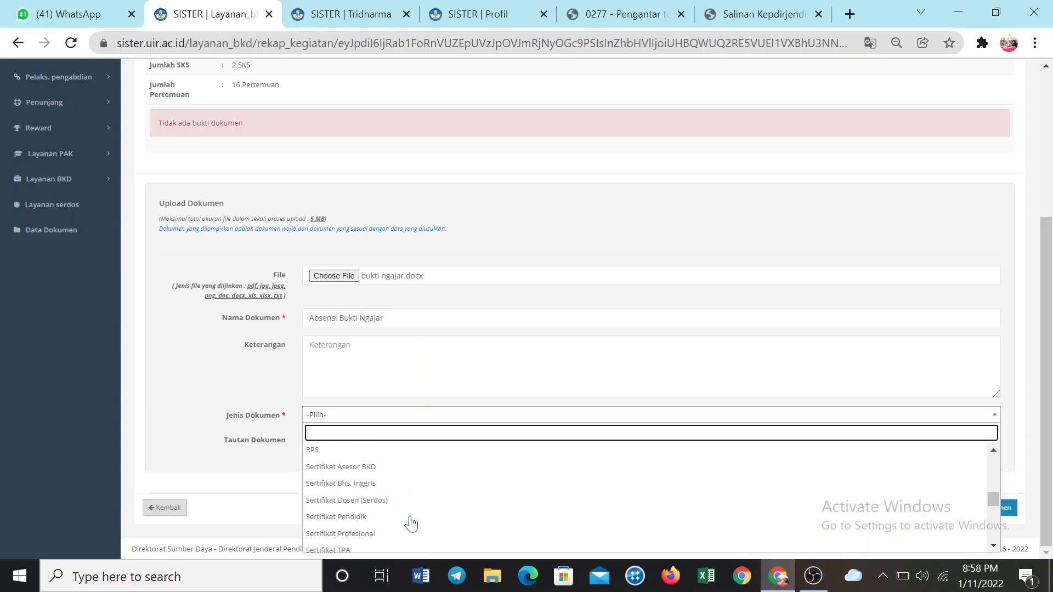
{"action": "scroll", "coordinate": [411, 522], "scroll_direction": "down", "scroll_amount": 8}
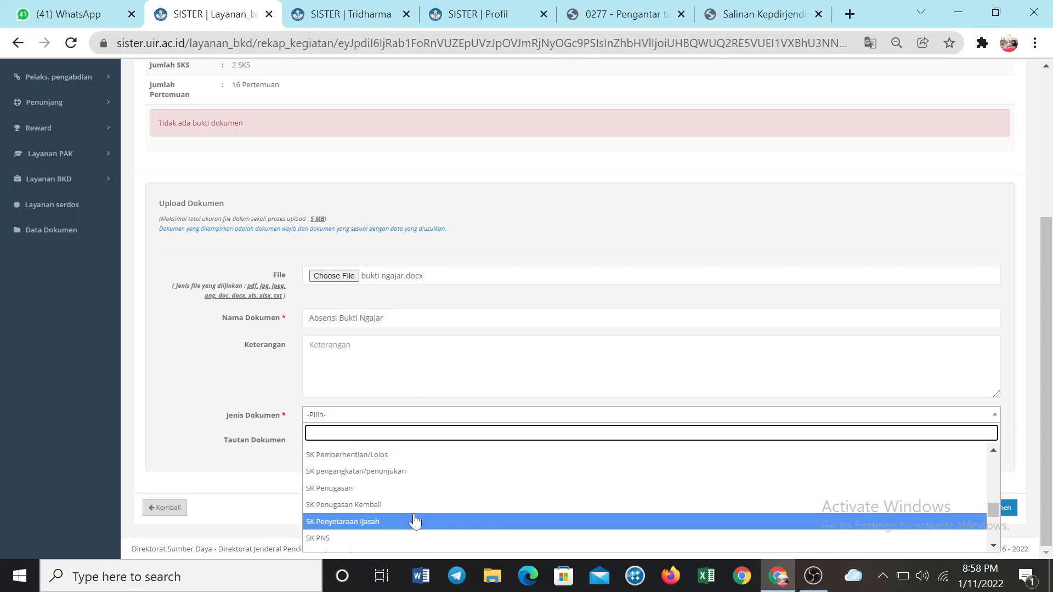
{"action": "scroll", "coordinate": [417, 519], "scroll_direction": "down", "scroll_amount": 6}
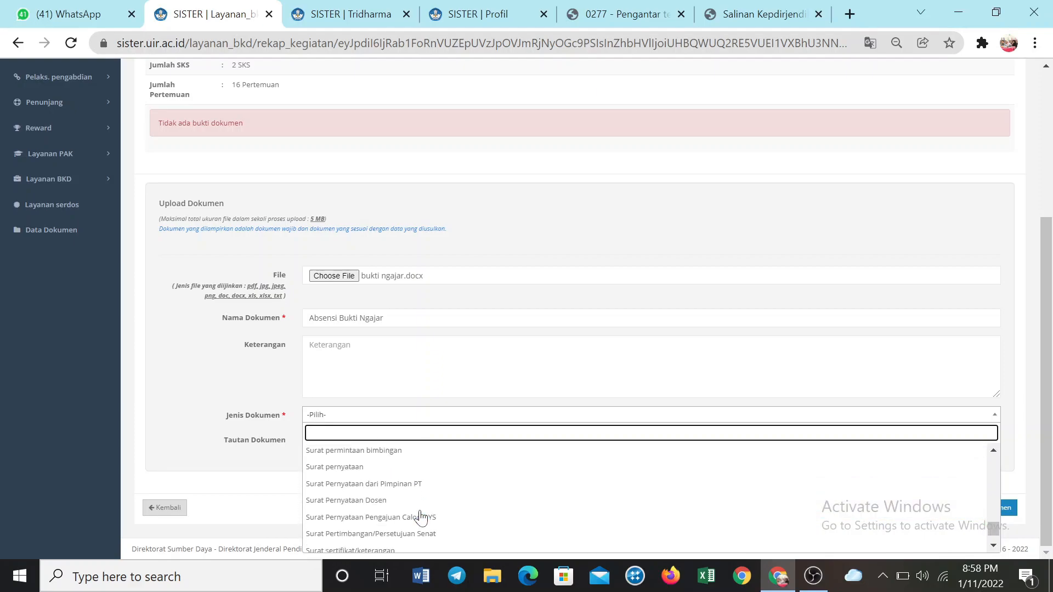
{"action": "scroll", "coordinate": [430, 529], "scroll_direction": "up", "scroll_amount": 5}
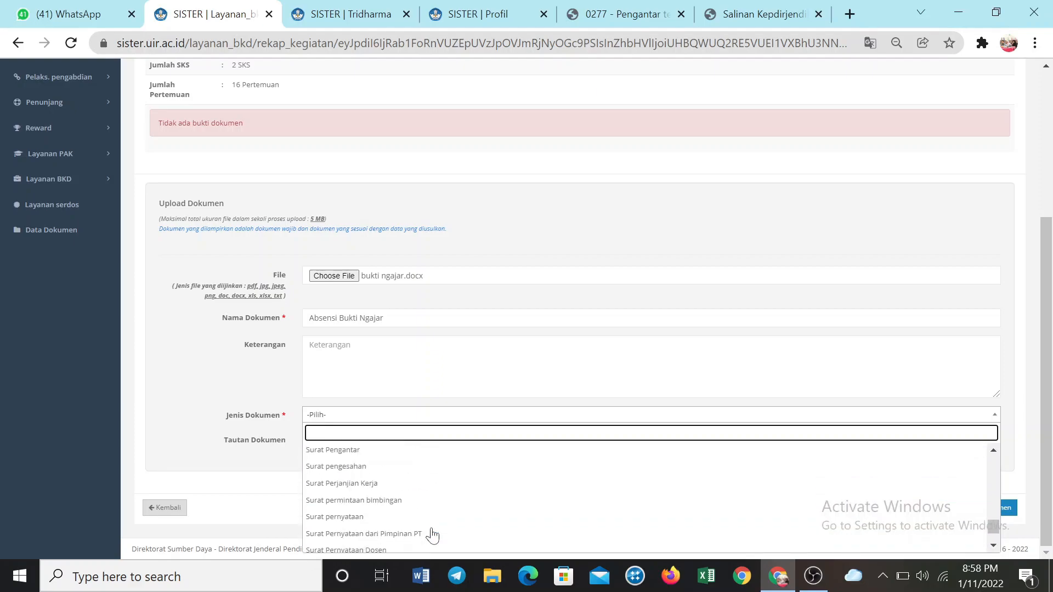
{"action": "scroll", "coordinate": [430, 532], "scroll_direction": "down", "scroll_amount": 6}
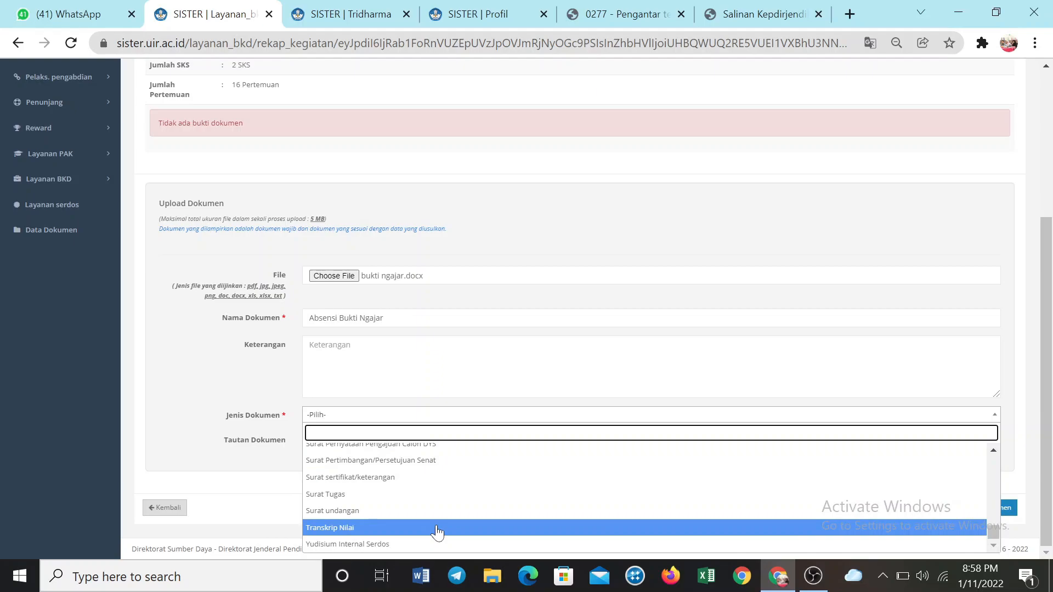
{"action": "left_click", "coordinate": [436, 527]}
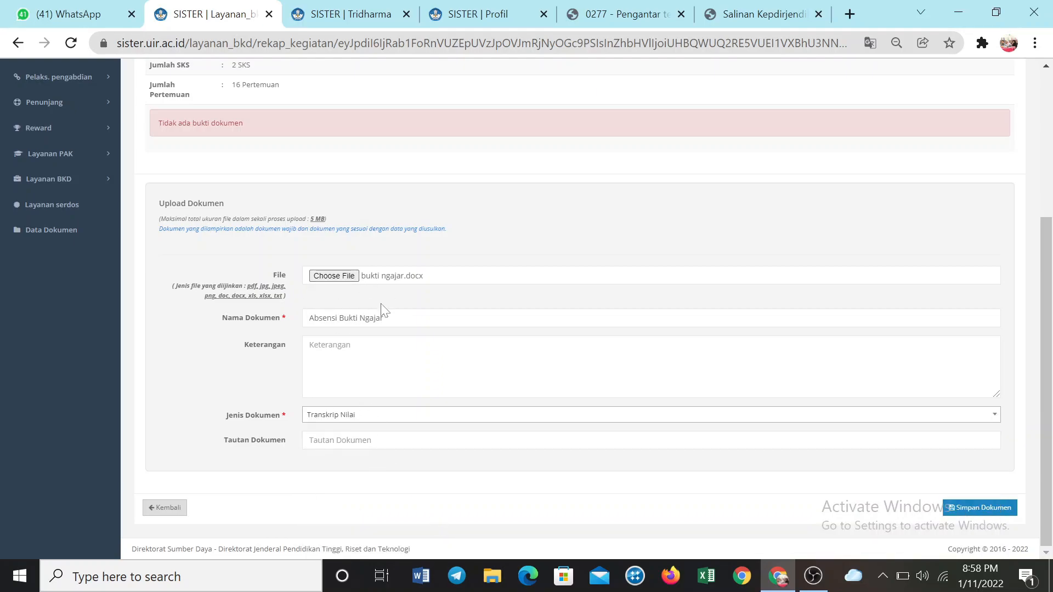
Check the Tautan Dokumen field, leave it empty, and open Google Drive in a new browser tab
{"action": "left_click", "coordinate": [341, 440]}
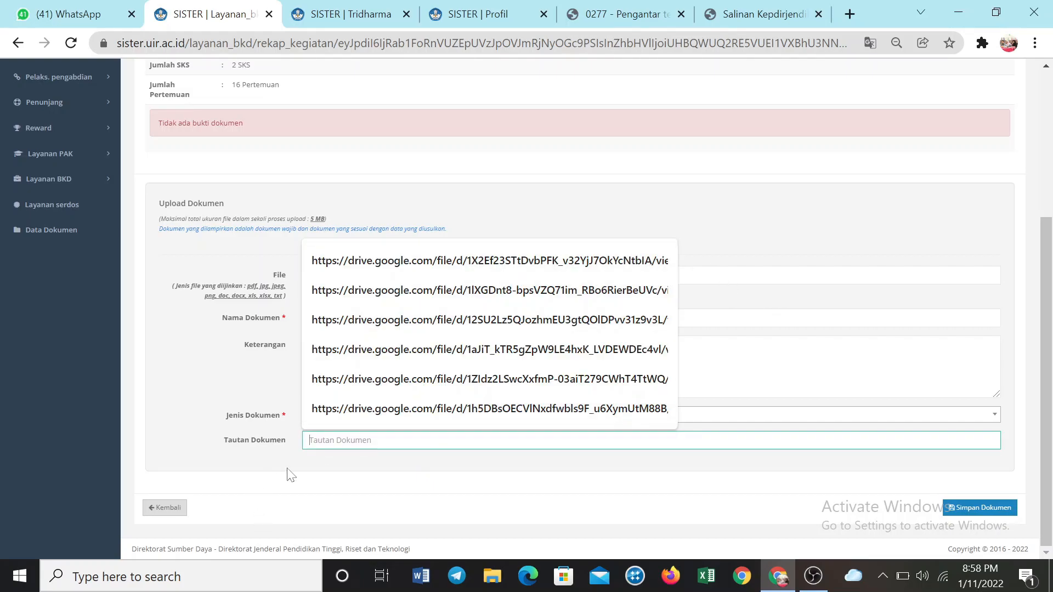
{"action": "left_click", "coordinate": [849, 14]}
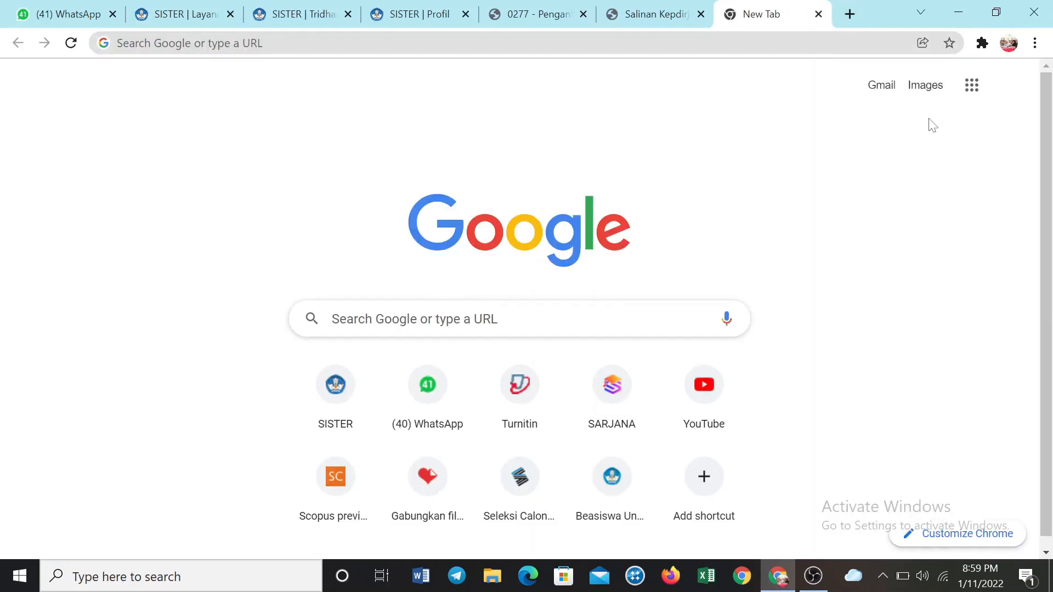
{"action": "left_click", "coordinate": [973, 100]}
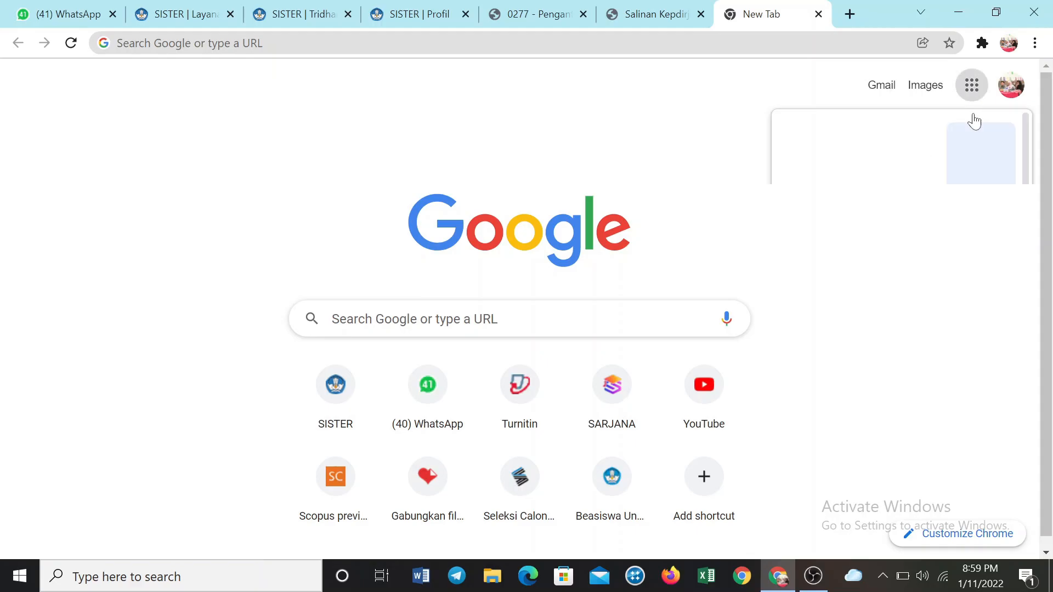
{"action": "left_click", "coordinate": [985, 157]}
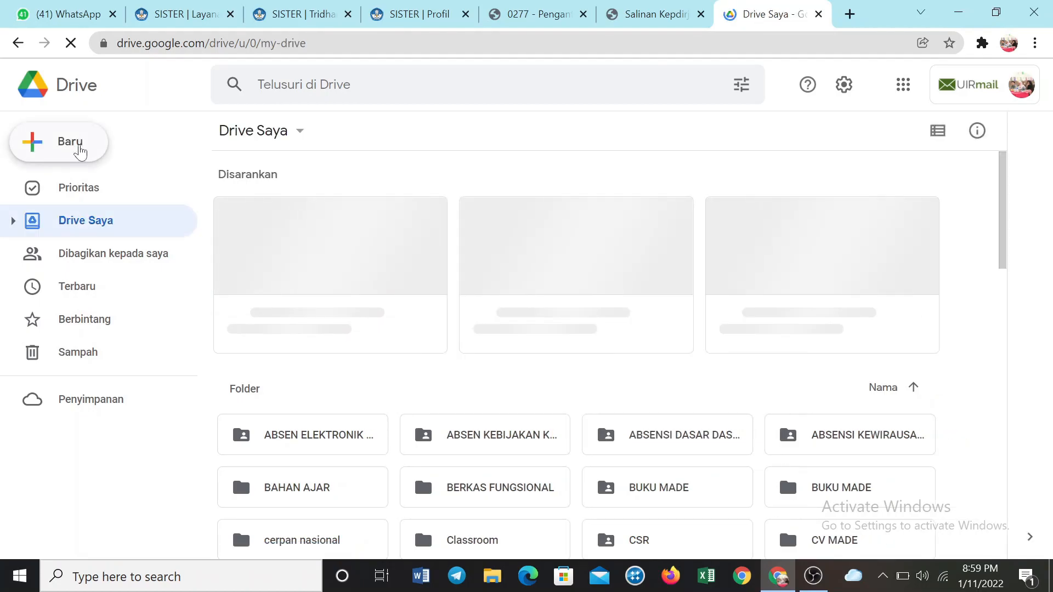
Create a new folder named BKD 2021 /2022 in Drive Saya
{"action": "left_click", "coordinate": [80, 152]}
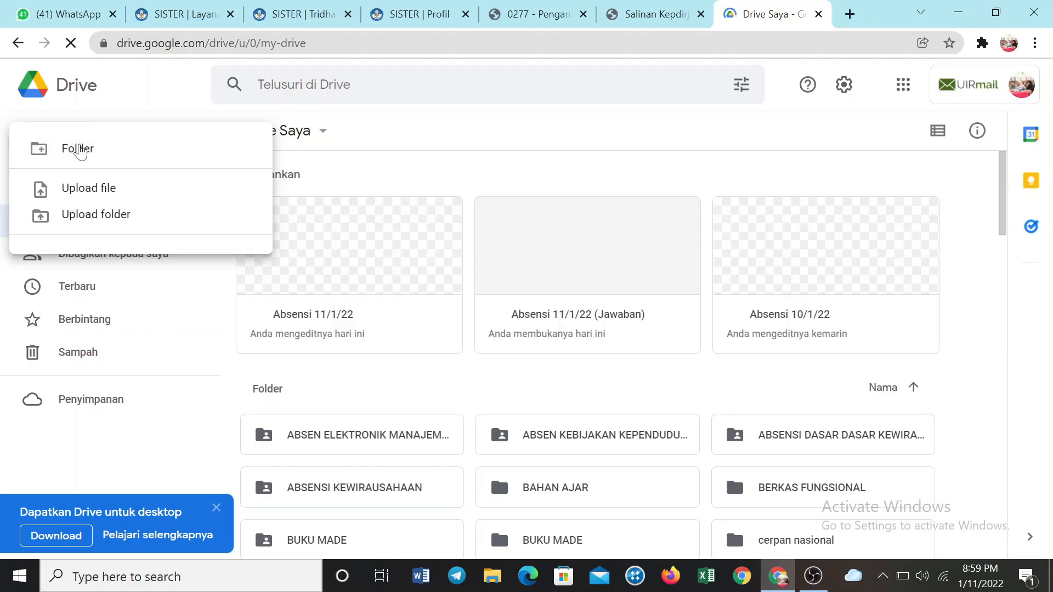
{"action": "left_click", "coordinate": [81, 152]}
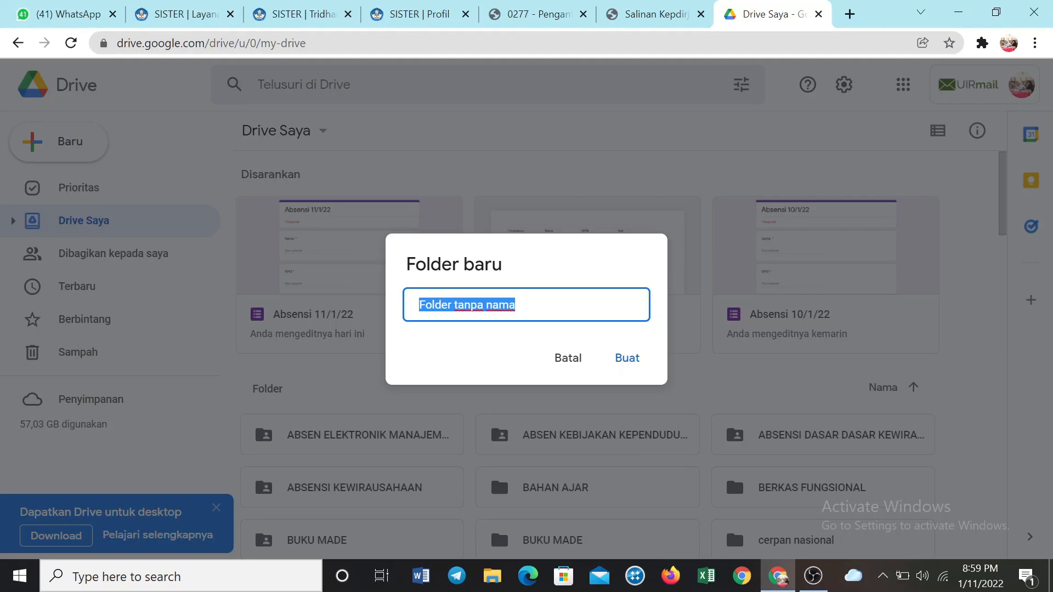
{"action": "type", "text": "BK"}
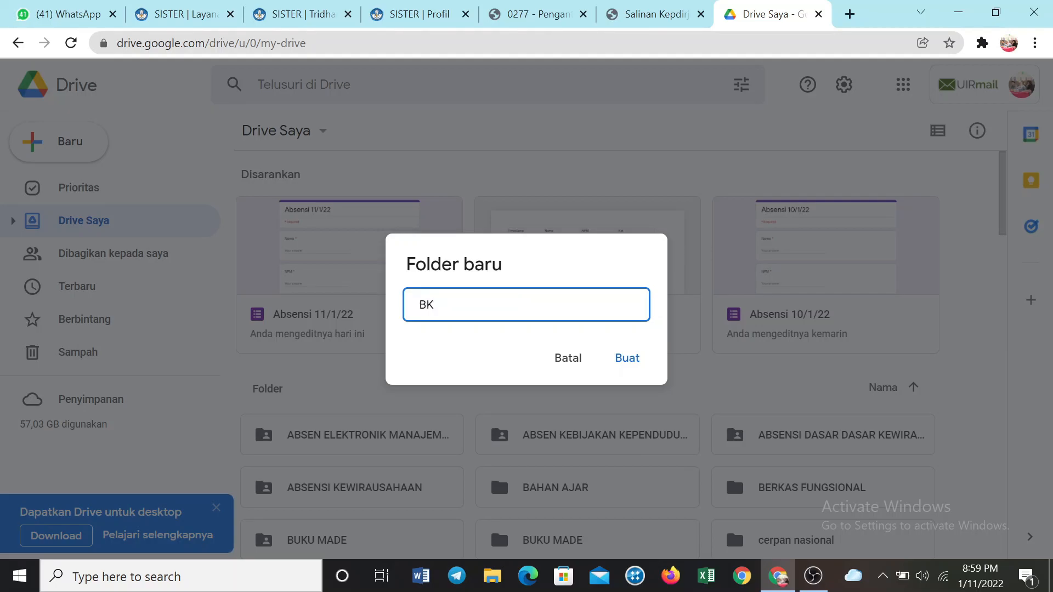
{"action": "type", "text": "D 2022"}
{"action": "type", "text": "2021 "}
{"action": "type", "text": "/2022"}
{"action": "left_click", "coordinate": [443, 304]}
{"action": "left_click", "coordinate": [625, 358]}
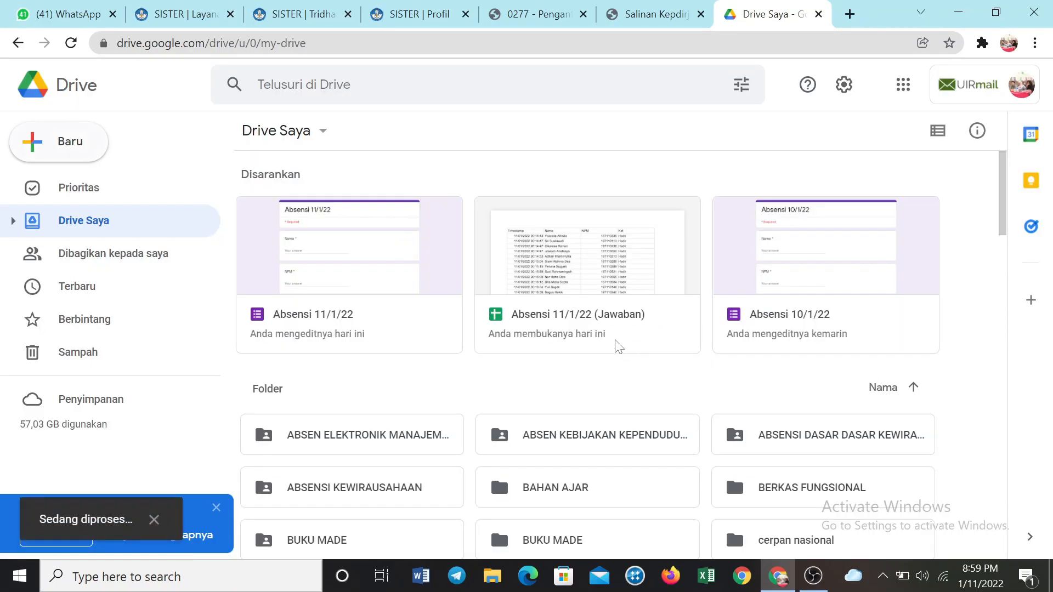
Open the BKD 2021 /2022 folder and upload bukti ngajar.docx into it
{"action": "scroll", "coordinate": [486, 418], "scroll_direction": "down", "scroll_amount": 5}
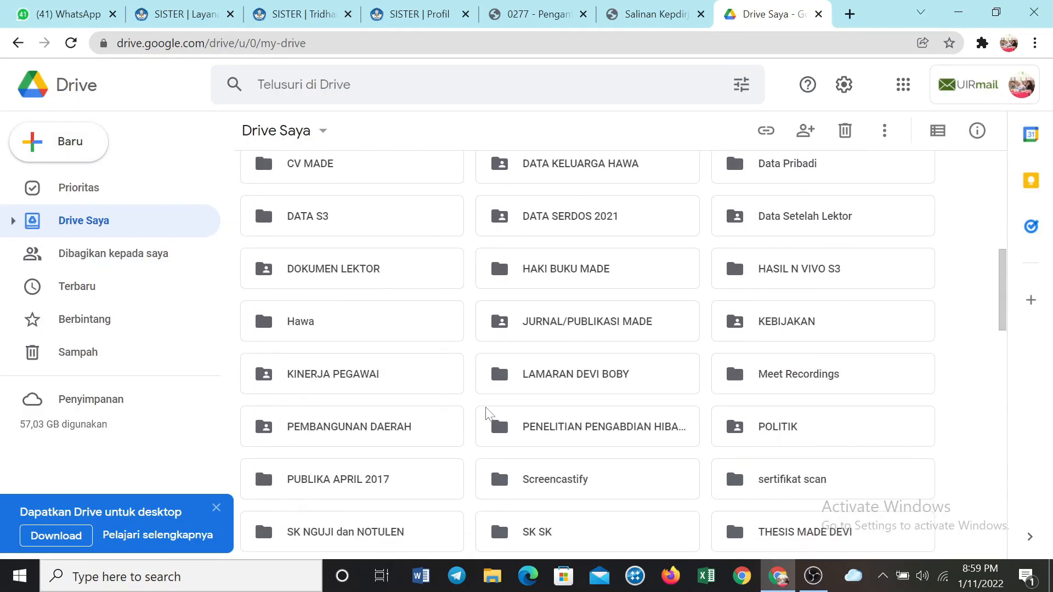
{"action": "scroll", "coordinate": [488, 418], "scroll_direction": "down", "scroll_amount": 5}
{"action": "scroll", "coordinate": [496, 414], "scroll_direction": "up", "scroll_amount": 12}
{"action": "scroll", "coordinate": [496, 408], "scroll_direction": "down", "scroll_amount": 2}
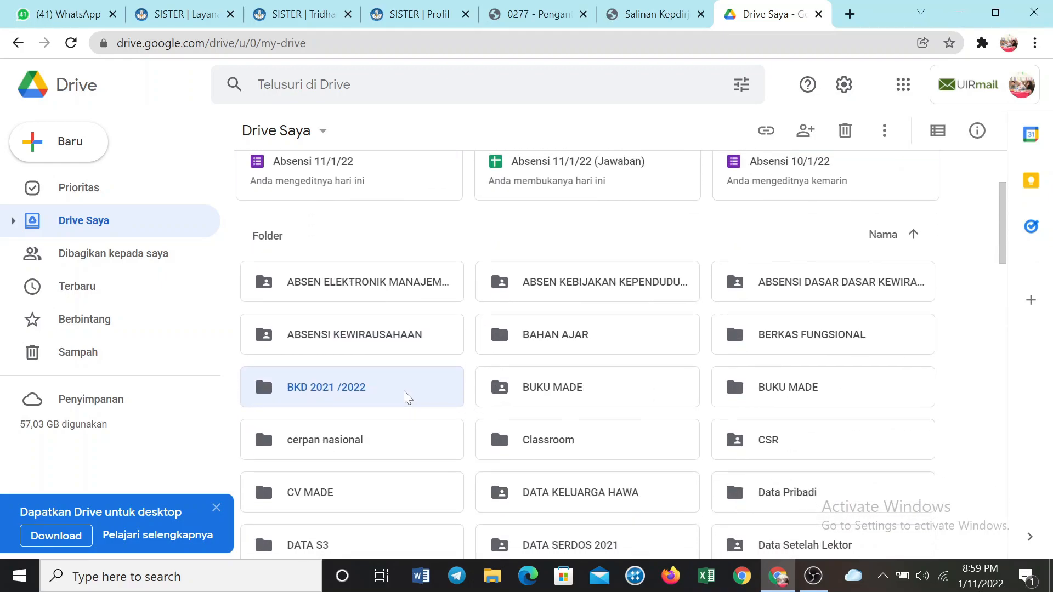
{"action": "double_click", "coordinate": [406, 398]}
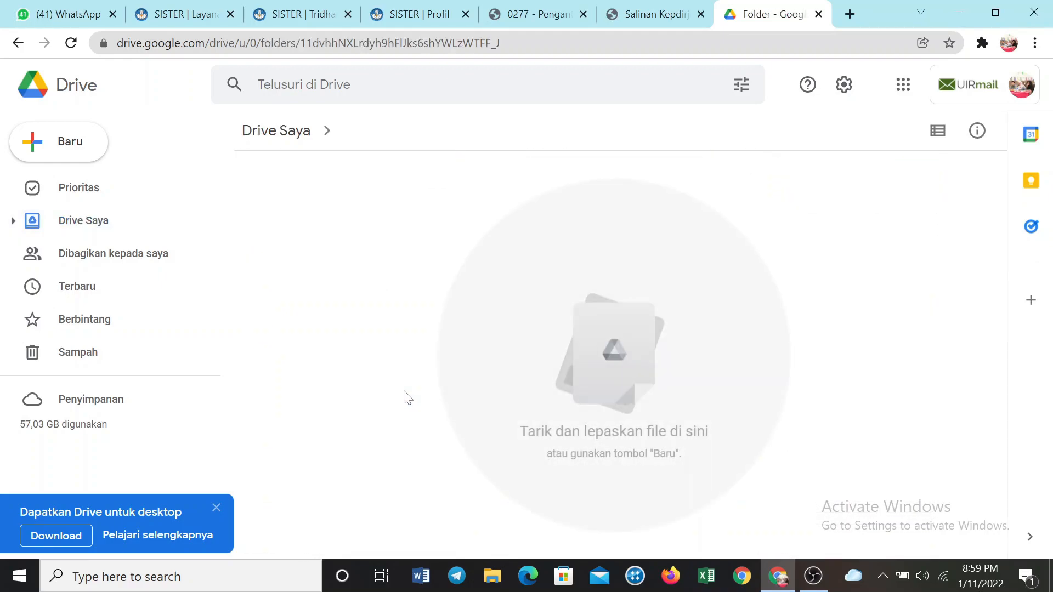
{"action": "left_click", "coordinate": [83, 149]}
{"action": "left_click", "coordinate": [99, 189]}
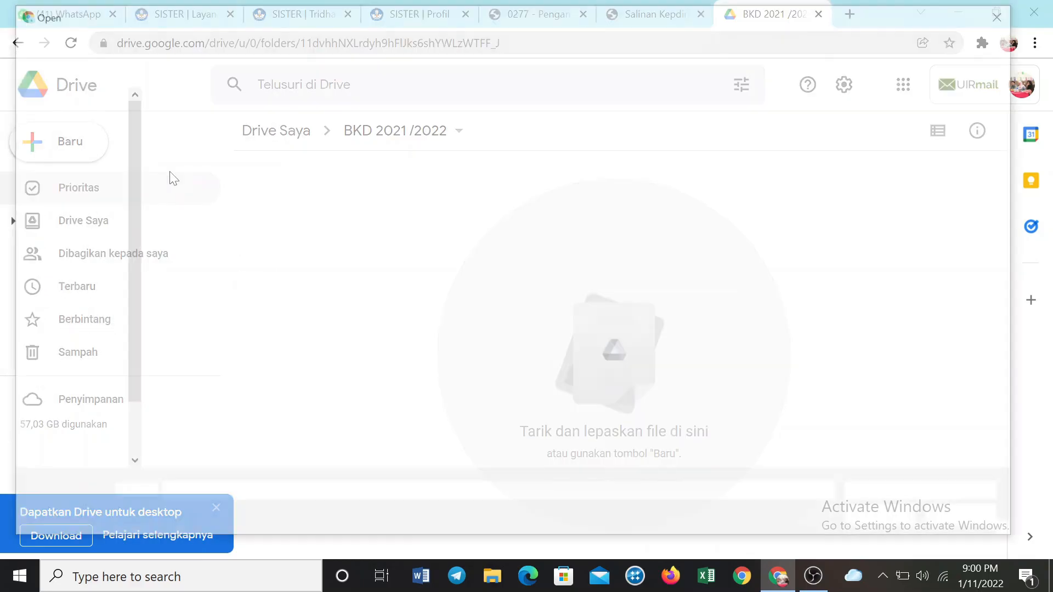
{"action": "left_click", "coordinate": [213, 124]}
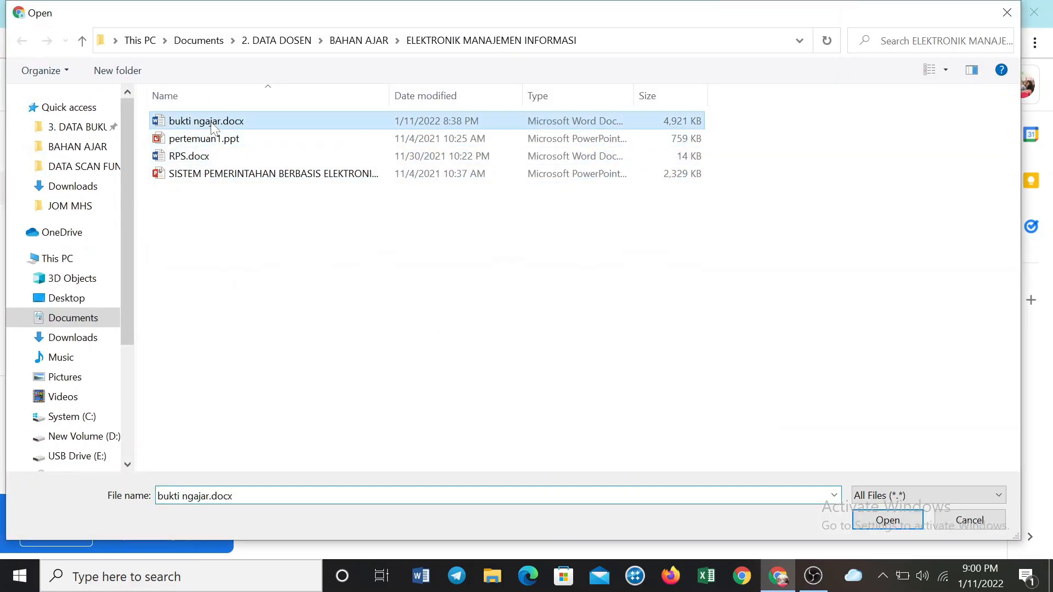
{"action": "left_click", "coordinate": [895, 521]}
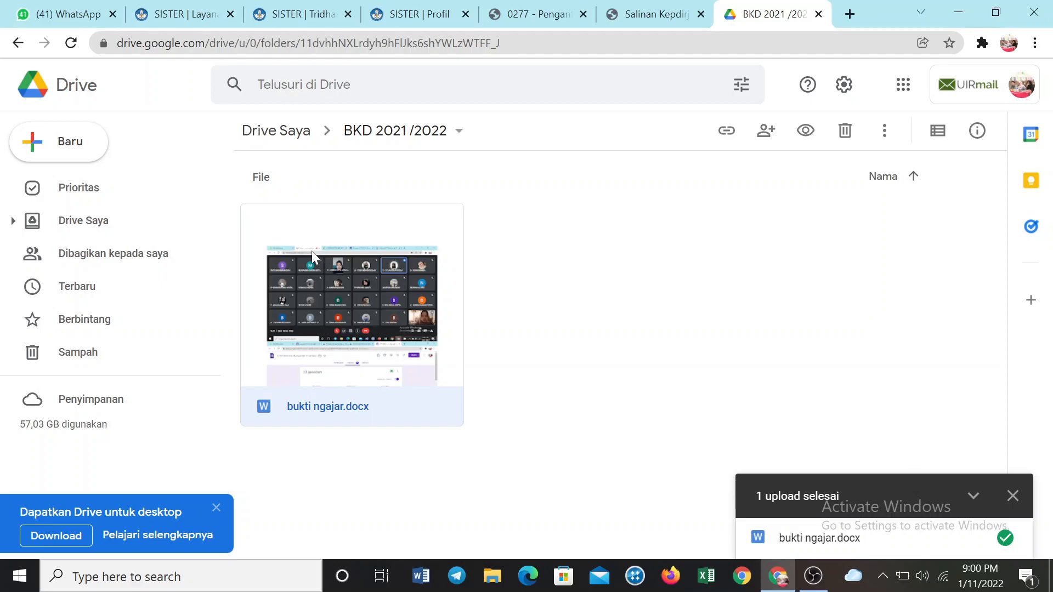
Share bukti ngajar.docx with Siapa saja yang memiliki link as Pengakses lihat-saja and copy its link
{"action": "right_click", "coordinate": [310, 256]}
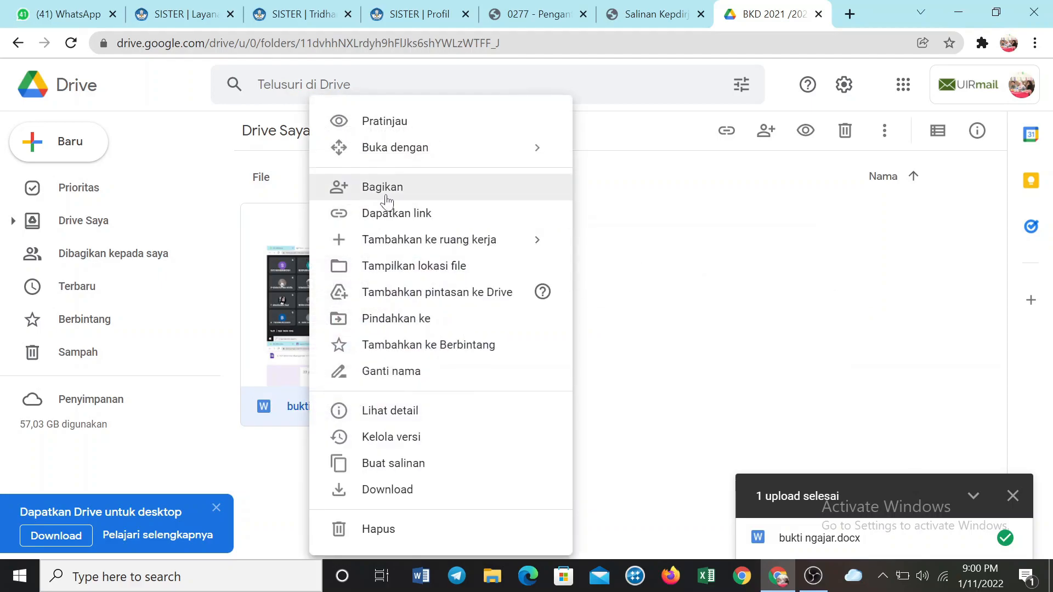
{"action": "left_click", "coordinate": [397, 210]}
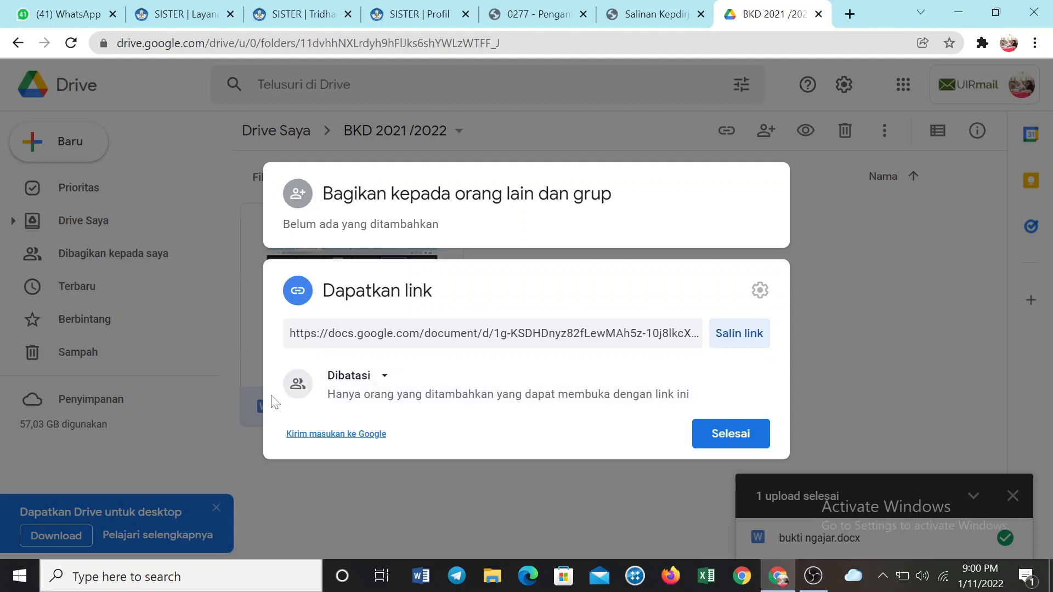
{"action": "left_click", "coordinate": [349, 378]}
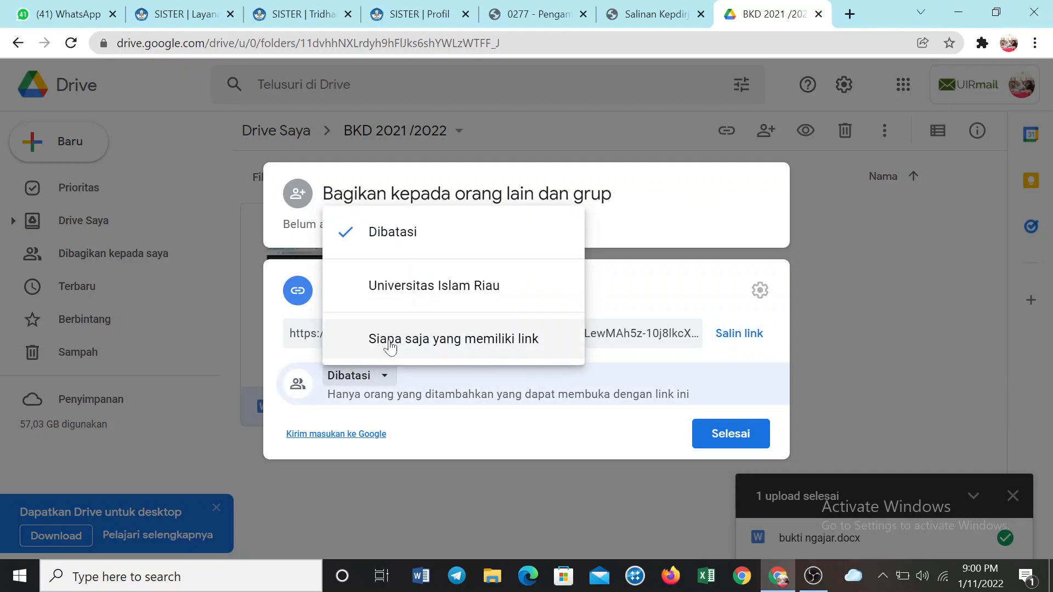
{"action": "left_click", "coordinate": [409, 344]}
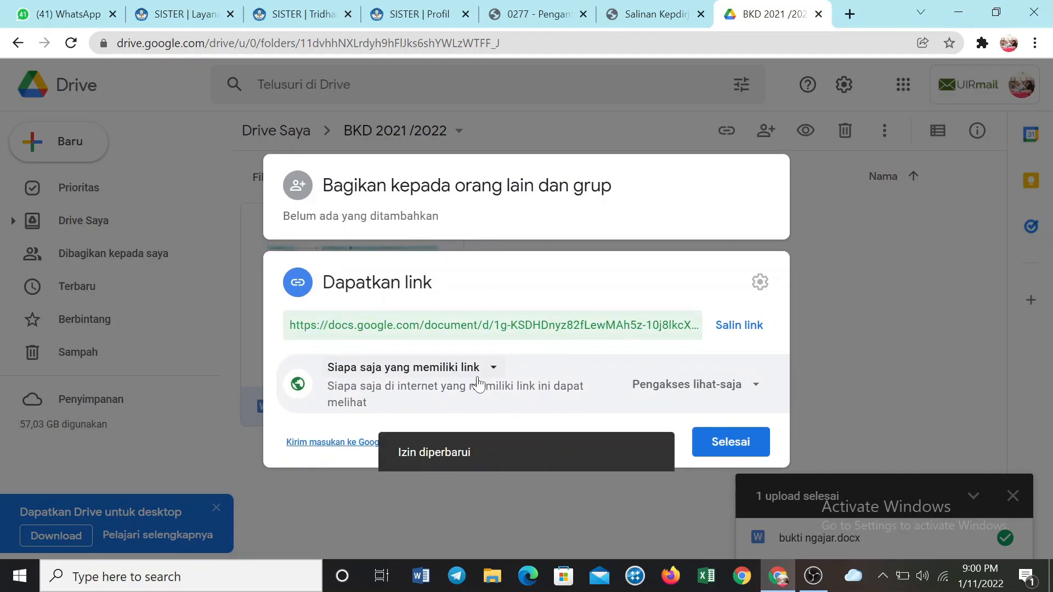
{"action": "left_click", "coordinate": [718, 329]}
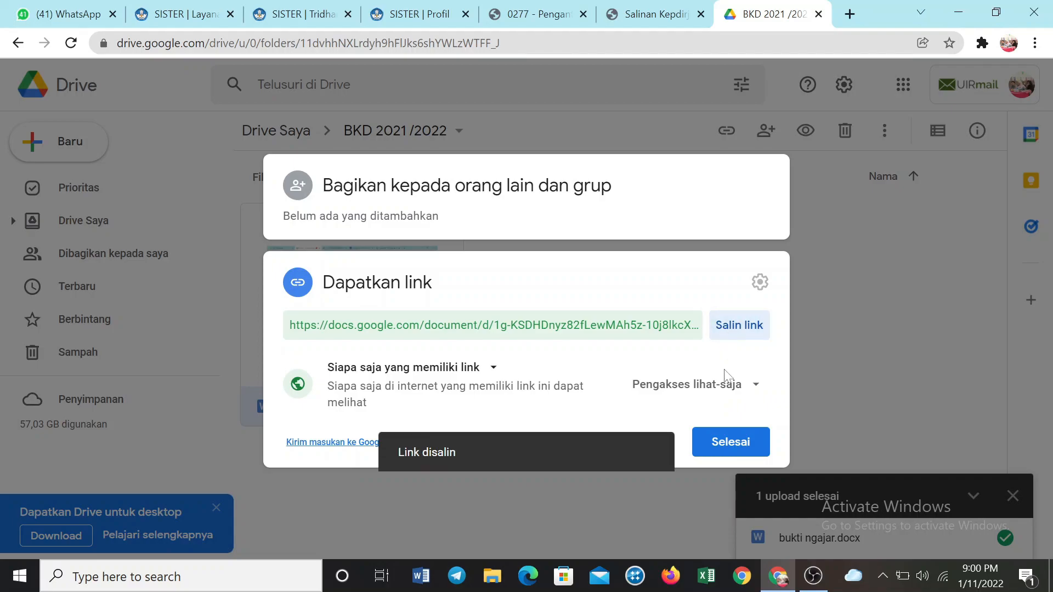
Return to SISTER, paste the copied Drive link into Tautan Dokumen, and try to save the document
{"action": "left_click", "coordinate": [168, 24]}
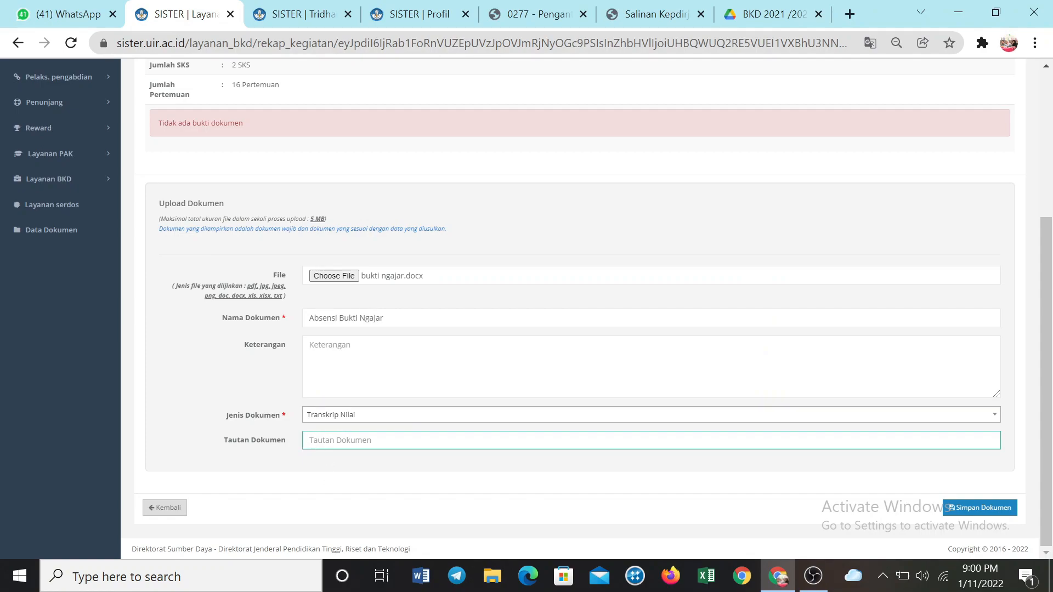
{"action": "left_click", "coordinate": [328, 440]}
{"action": "right_click", "coordinate": [329, 442]}
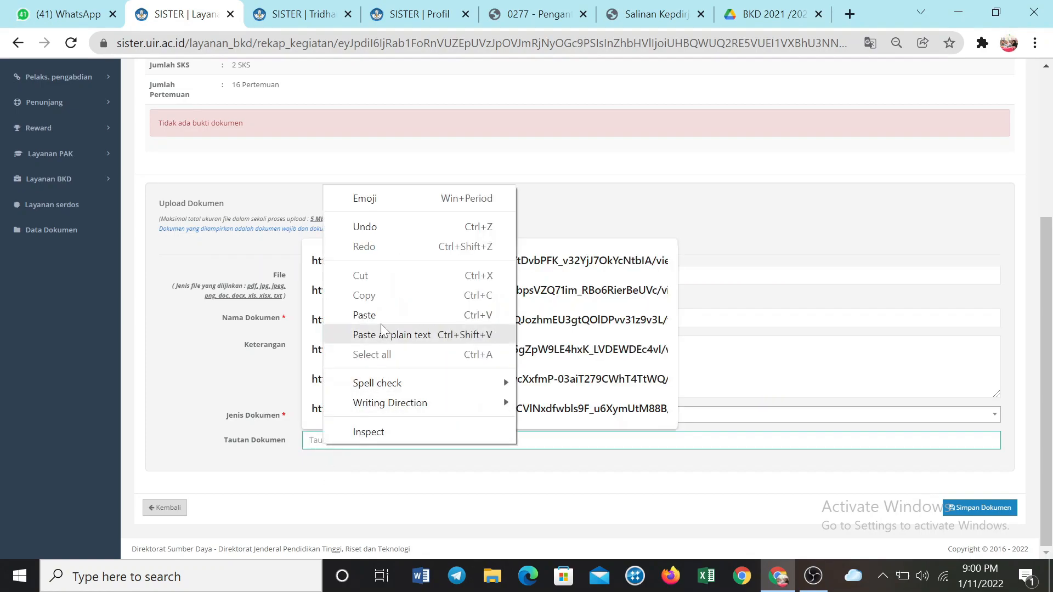
{"action": "left_click", "coordinate": [356, 333]}
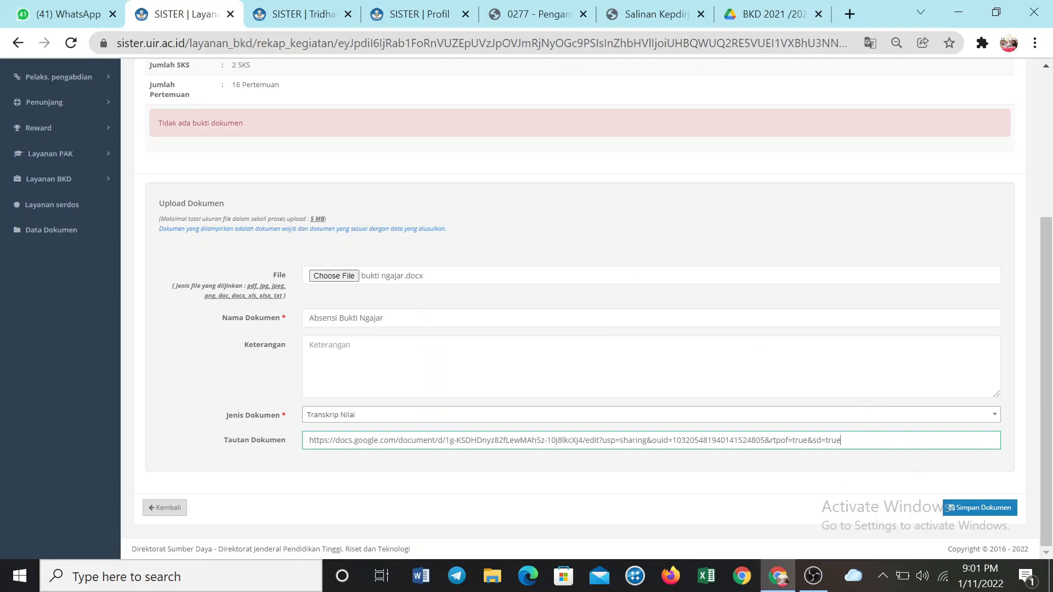
{"action": "scroll", "coordinate": [598, 347], "scroll_direction": "up", "scroll_amount": 4}
{"action": "scroll", "coordinate": [599, 348], "scroll_direction": "down", "scroll_amount": 4}
{"action": "left_click", "coordinate": [969, 511]}
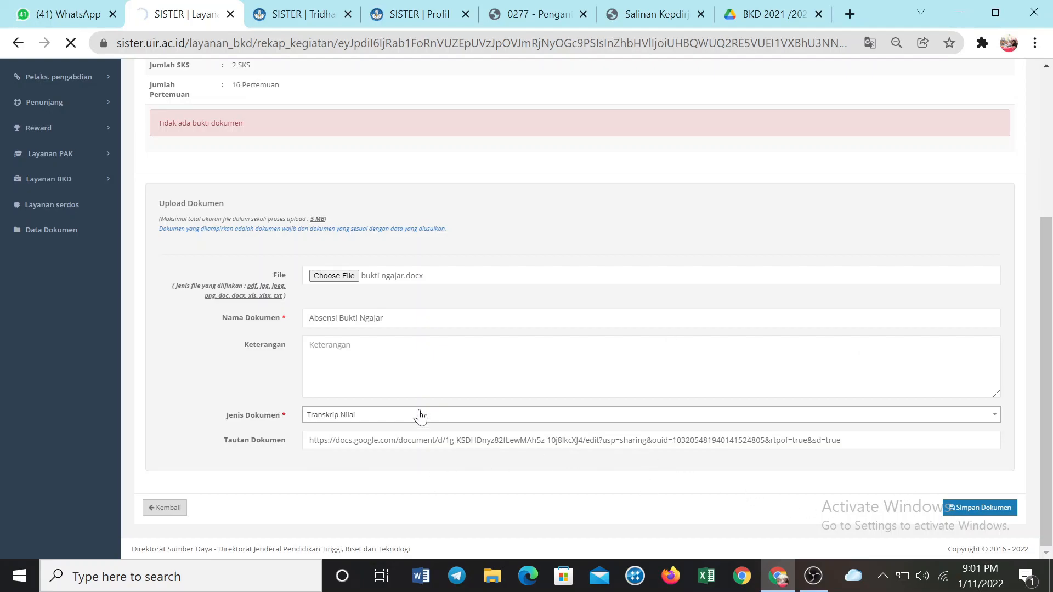
Check the upload page after the save attempt and return to the Pelaksanaan Pendidikan activity list
{"action": "scroll", "coordinate": [420, 416], "scroll_direction": "up", "scroll_amount": 4}
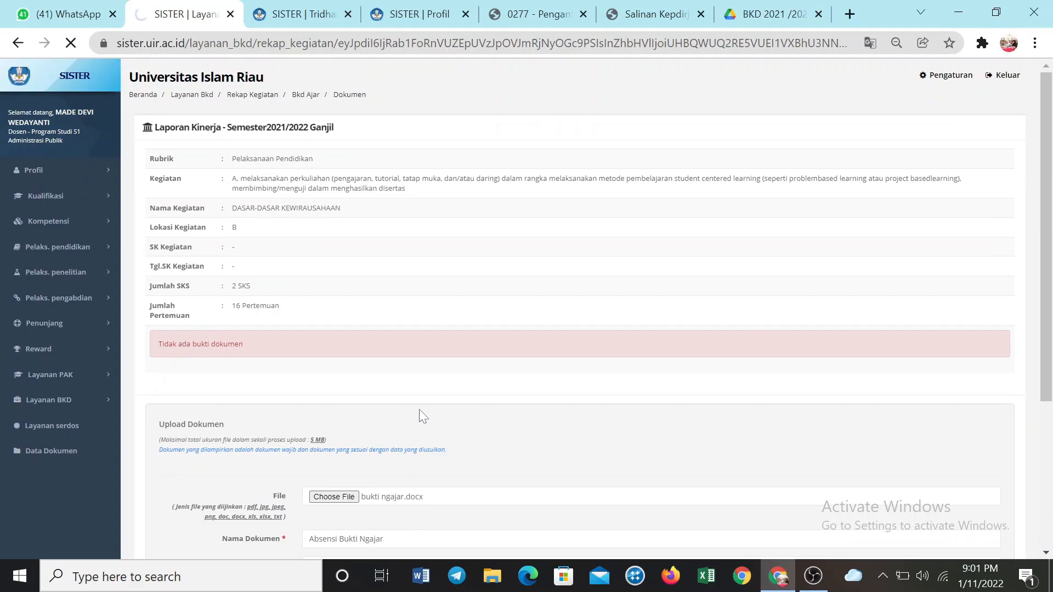
{"action": "scroll", "coordinate": [419, 409], "scroll_direction": "down", "scroll_amount": 4}
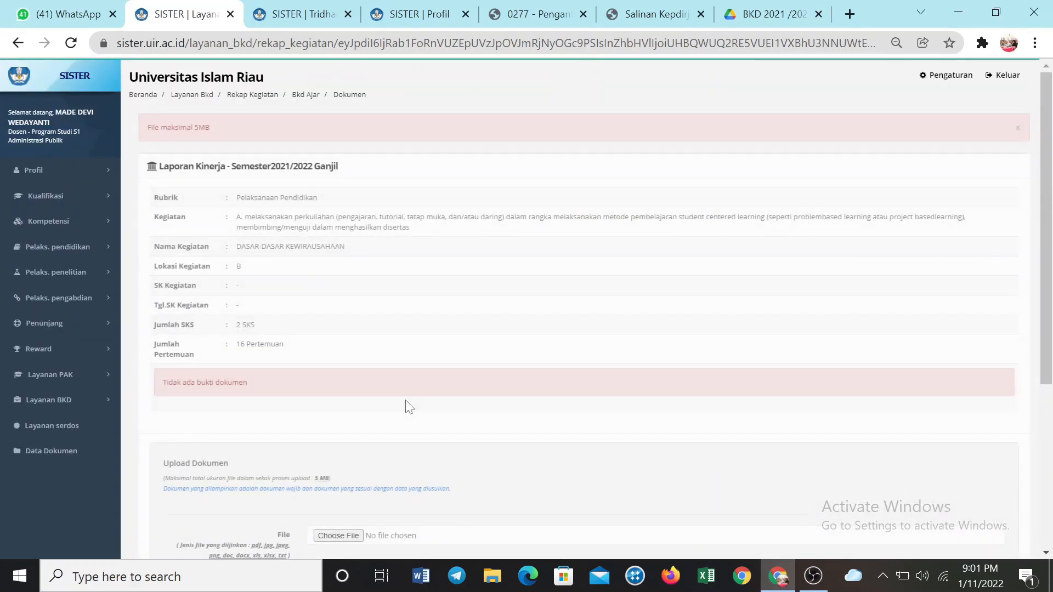
{"action": "scroll", "coordinate": [400, 388], "scroll_direction": "up", "scroll_amount": 5}
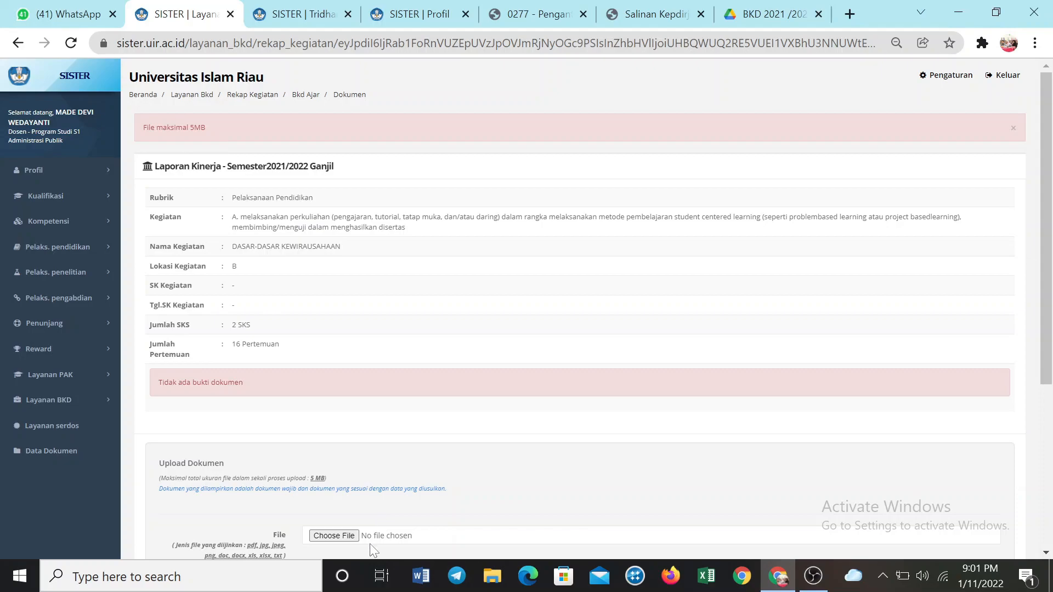
{"action": "scroll", "coordinate": [306, 477], "scroll_direction": "down", "scroll_amount": 5}
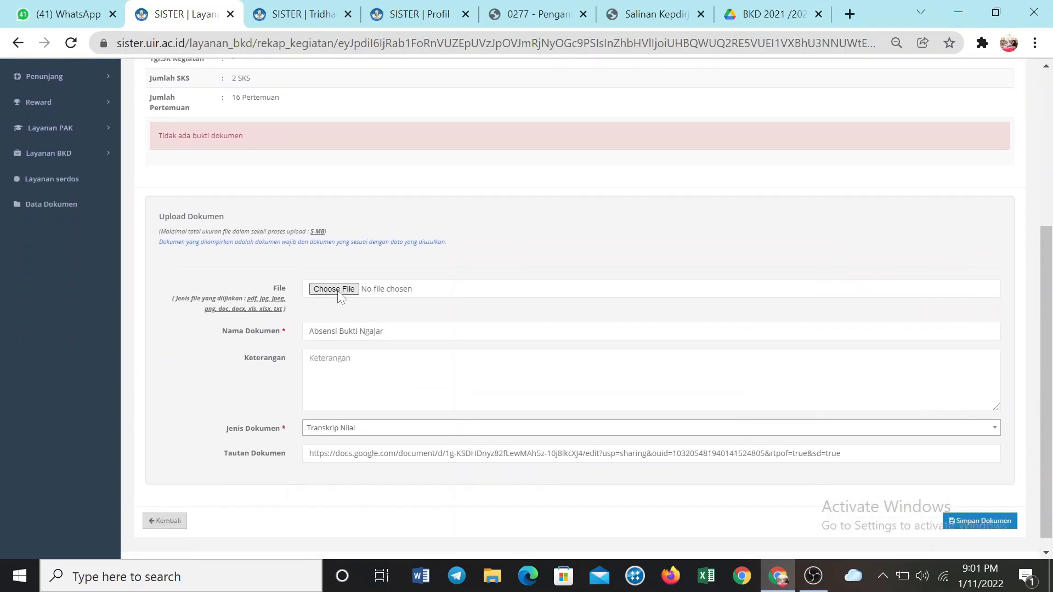
{"action": "scroll", "coordinate": [329, 296], "scroll_direction": "up", "scroll_amount": 2}
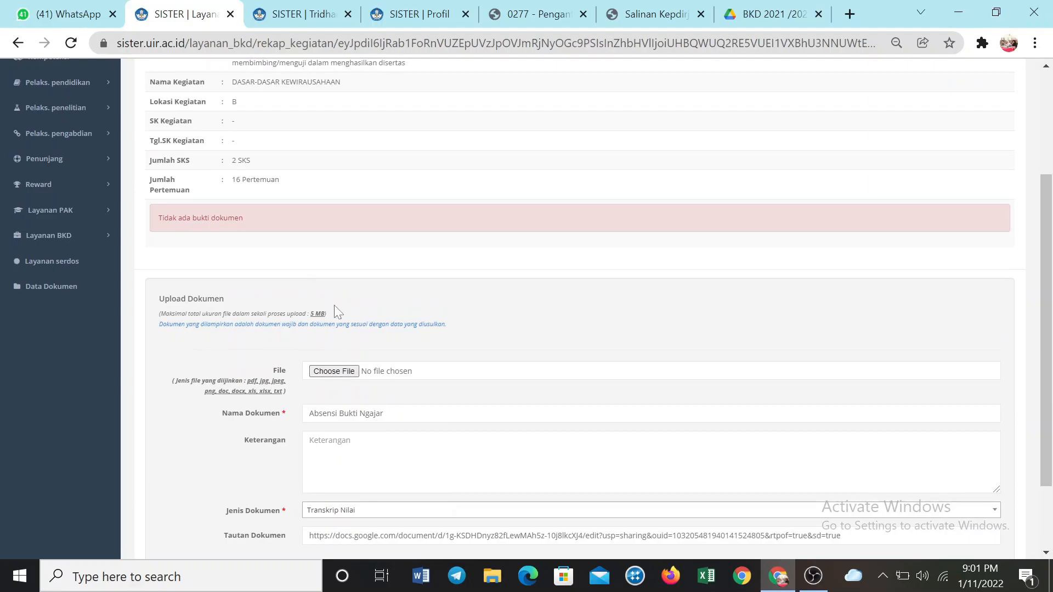
{"action": "scroll", "coordinate": [334, 305], "scroll_direction": "up", "scroll_amount": 3}
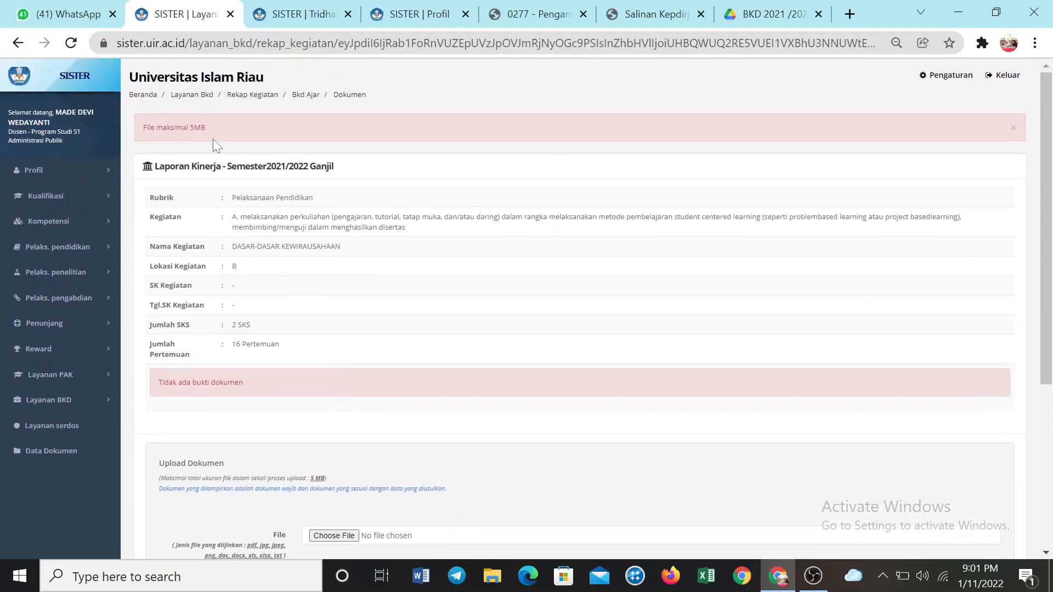
{"action": "left_click", "coordinate": [261, 15]}
{"action": "left_click", "coordinate": [169, 14]}
{"action": "left_click", "coordinate": [18, 43]}
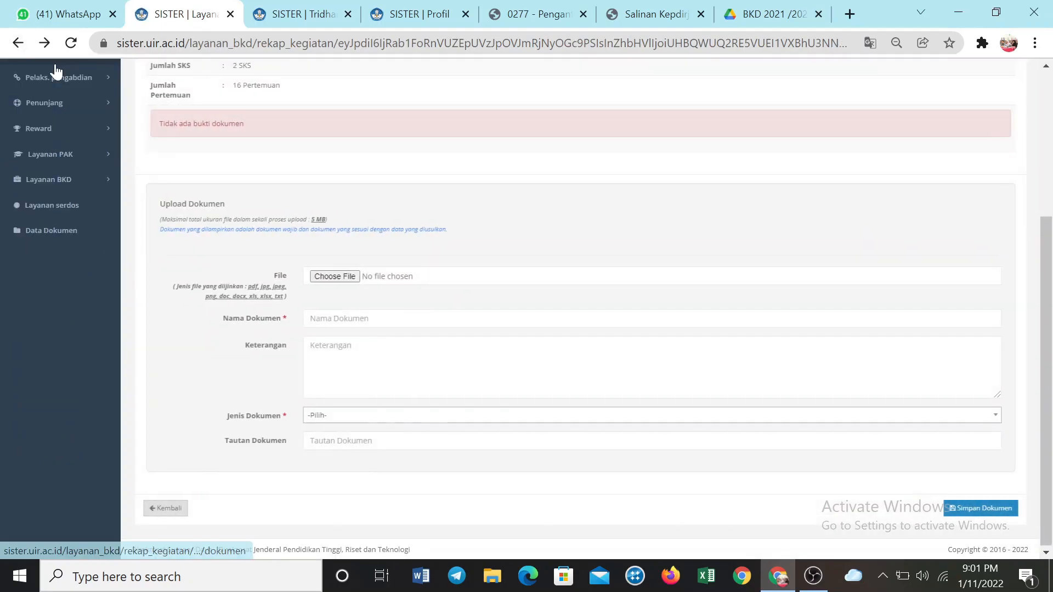
{"action": "left_click", "coordinate": [18, 44]}
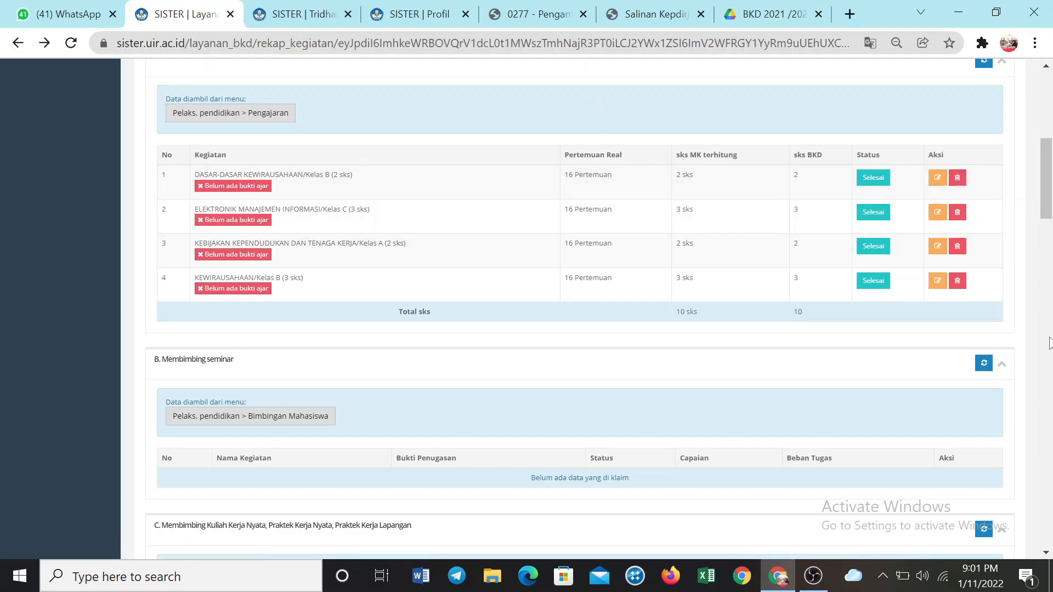
Open the Simpulan section and review the Kewajiban BKD and Kewajiban Khusus - Lektor tables
{"action": "scroll", "coordinate": [781, 281], "scroll_direction": "up", "scroll_amount": 3}
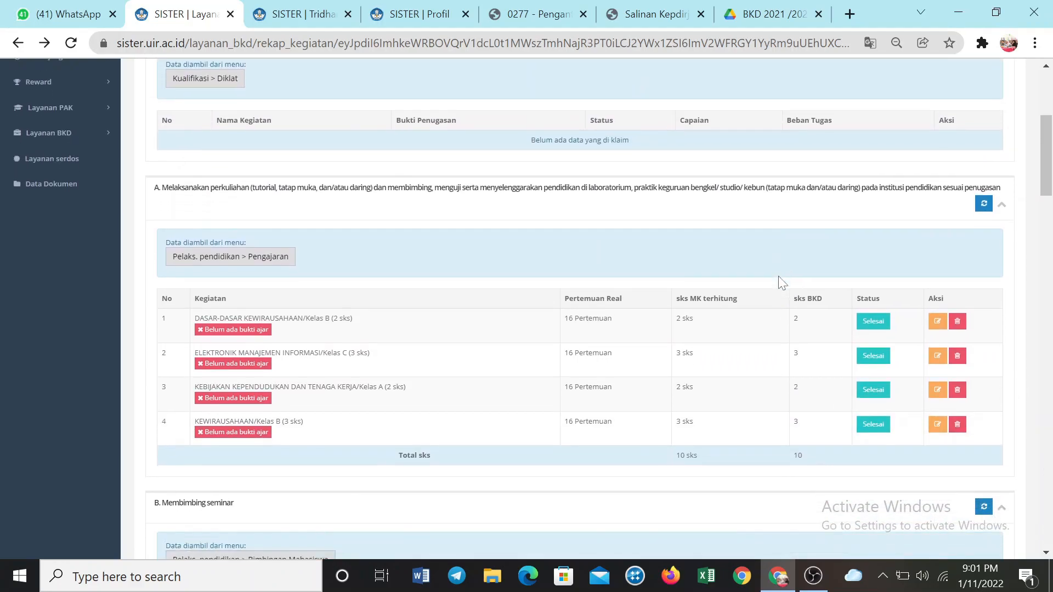
{"action": "scroll", "coordinate": [781, 281], "scroll_direction": "down", "scroll_amount": 1}
{"action": "scroll", "coordinate": [963, 208], "scroll_direction": "up", "scroll_amount": 4}
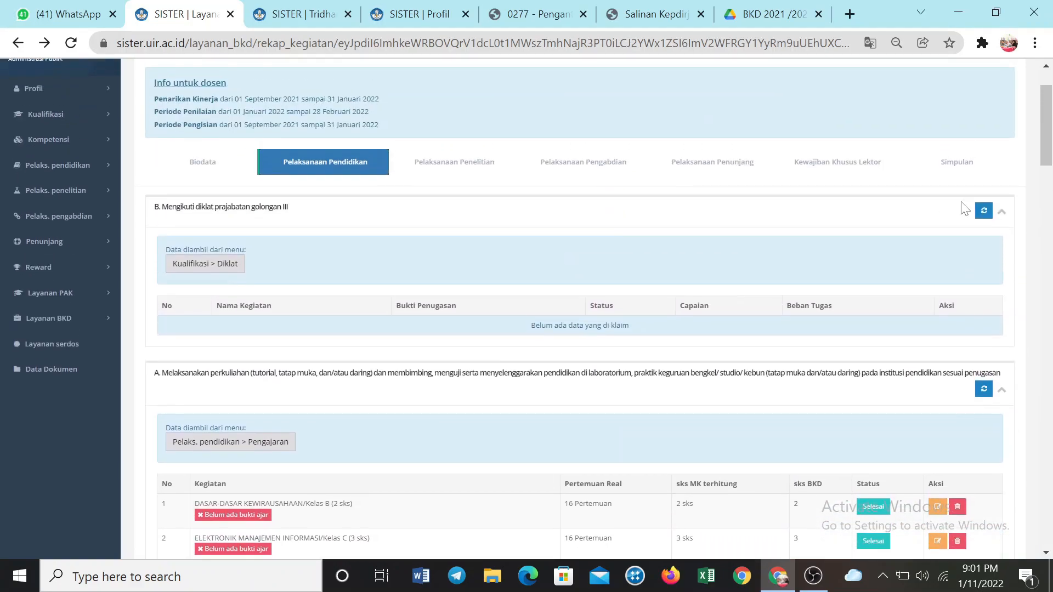
{"action": "left_click", "coordinate": [948, 164]}
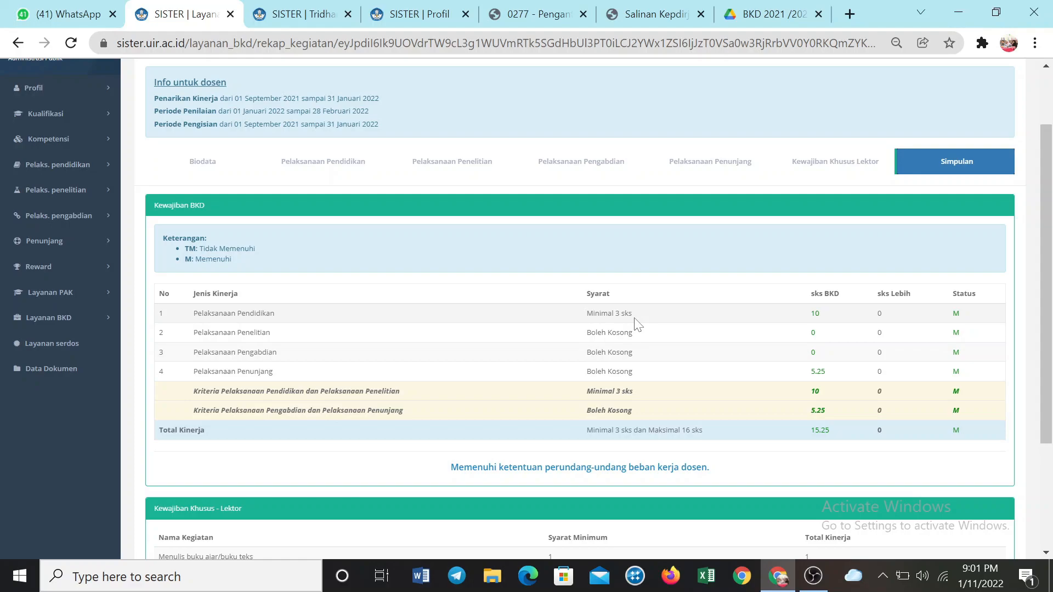
{"action": "scroll", "coordinate": [638, 324], "scroll_direction": "down", "scroll_amount": 1}
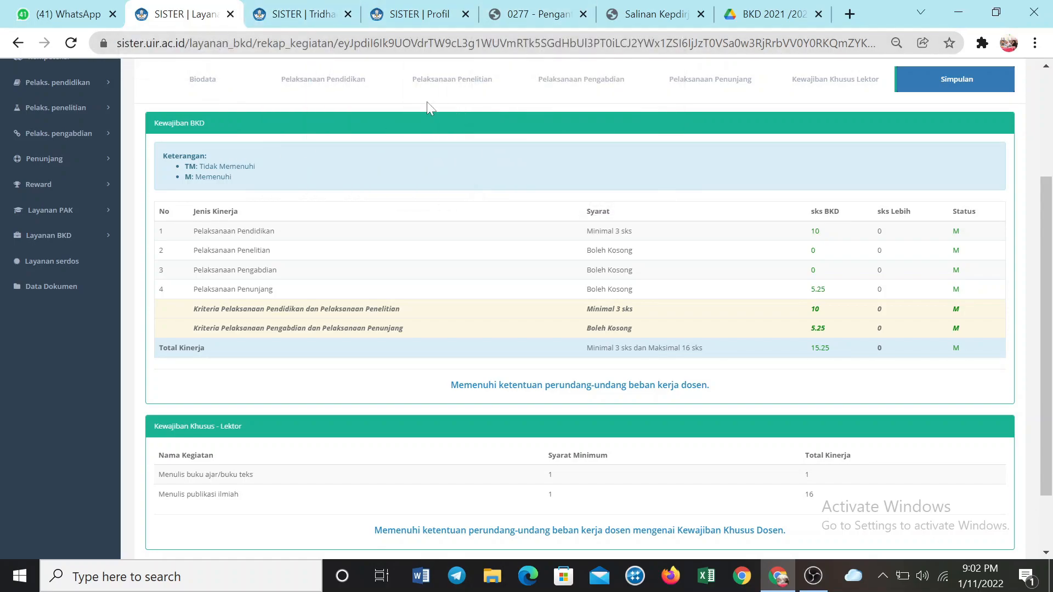
Change the status of DASAR-DASAR KEWIRAUSAHAAN/Kelas B in Pelaksanaan Pendidikan to Beban lebih
{"action": "left_click", "coordinate": [316, 79]}
{"action": "scroll", "coordinate": [563, 251], "scroll_direction": "down", "scroll_amount": 7}
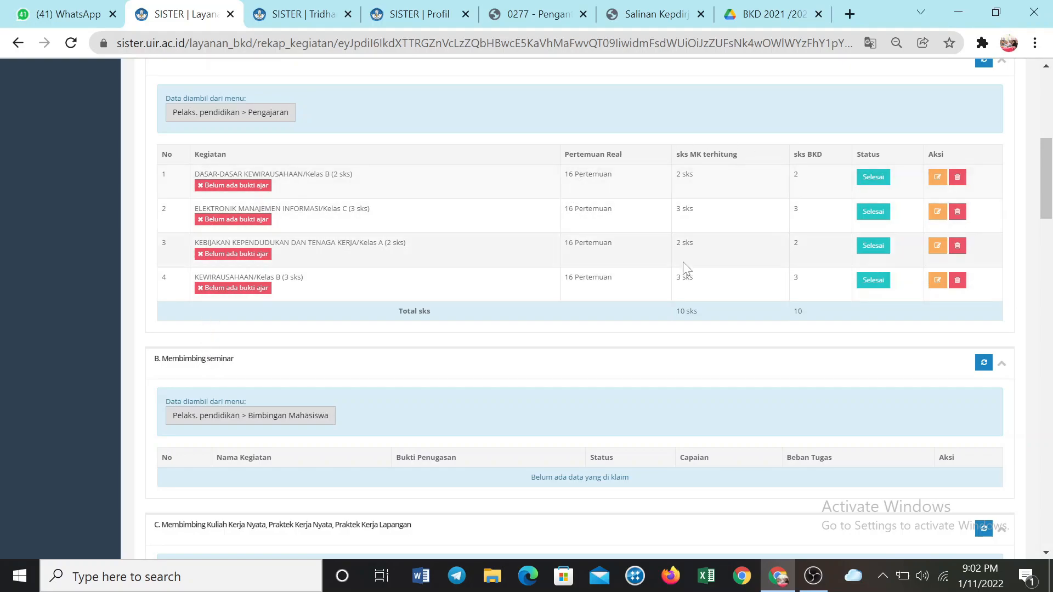
{"action": "left_click", "coordinate": [875, 179]}
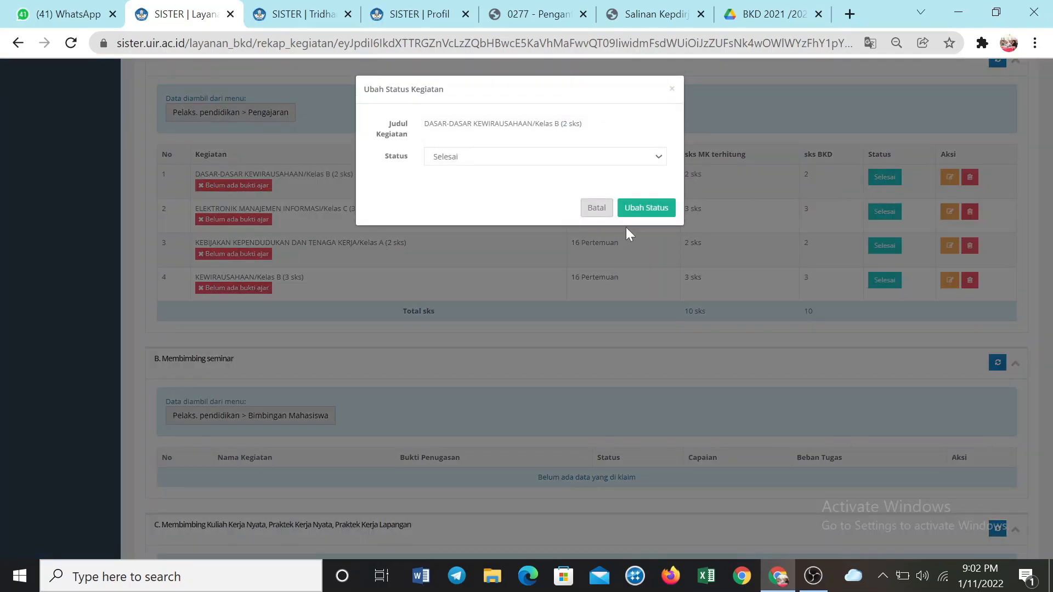
{"action": "left_click", "coordinate": [568, 161]}
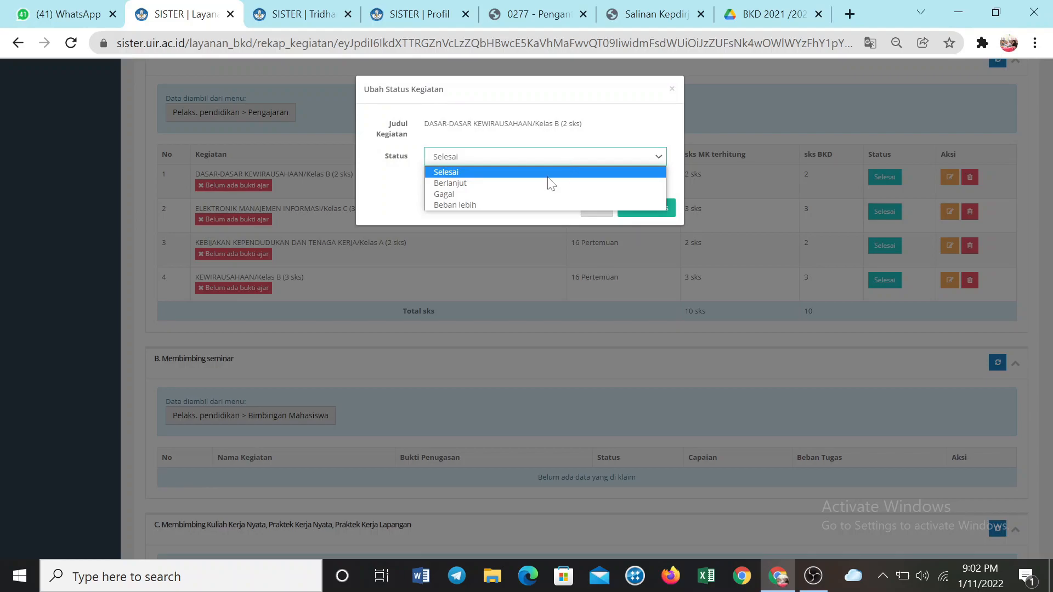
{"action": "left_click", "coordinate": [531, 204]}
{"action": "left_click", "coordinate": [634, 210]}
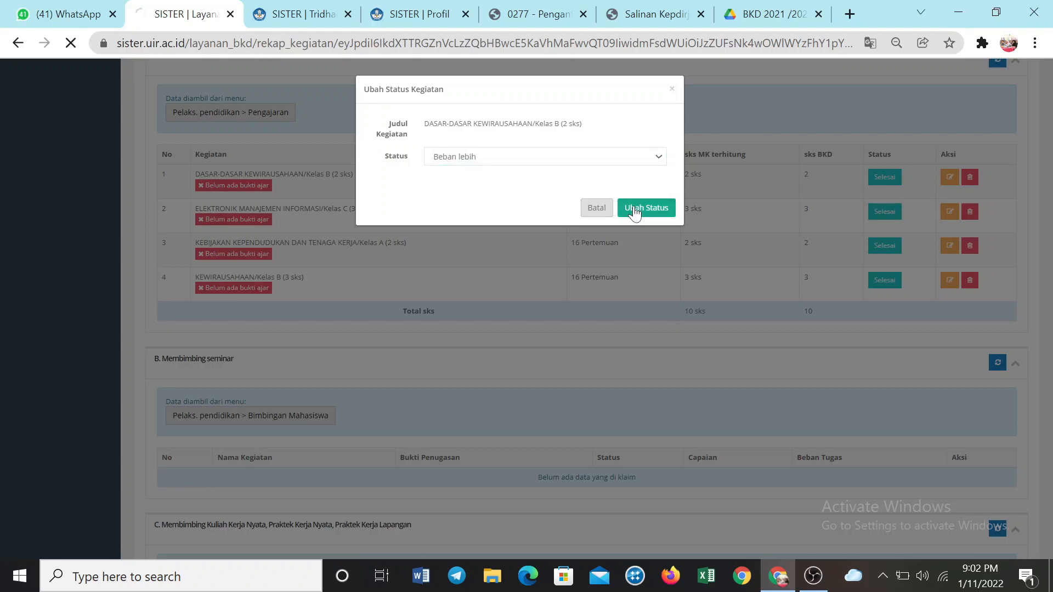
{"action": "left_click", "coordinate": [517, 378]}
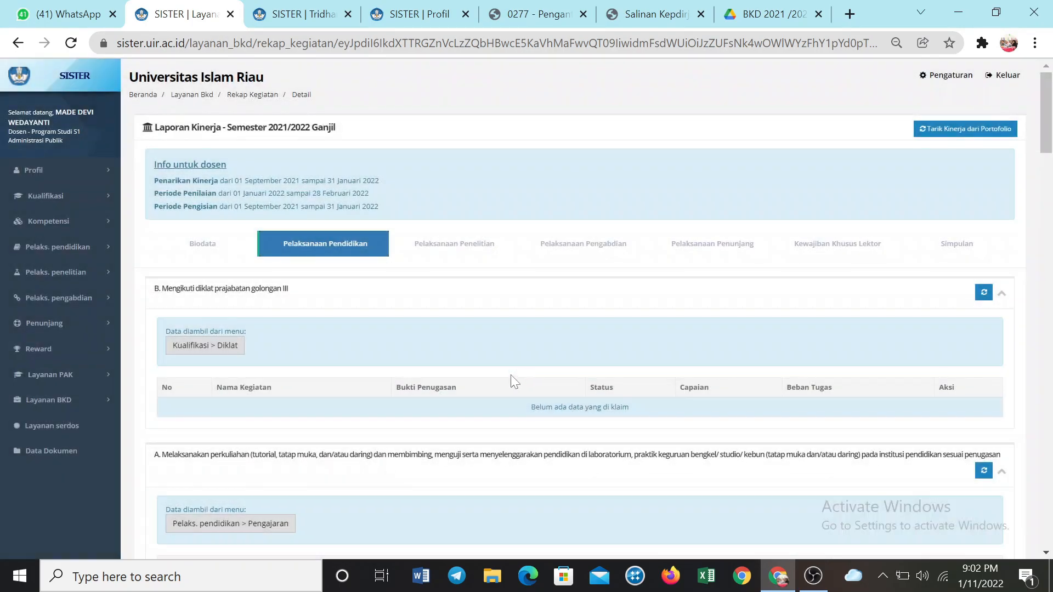
{"action": "scroll", "coordinate": [512, 381], "scroll_direction": "down", "scroll_amount": 6}
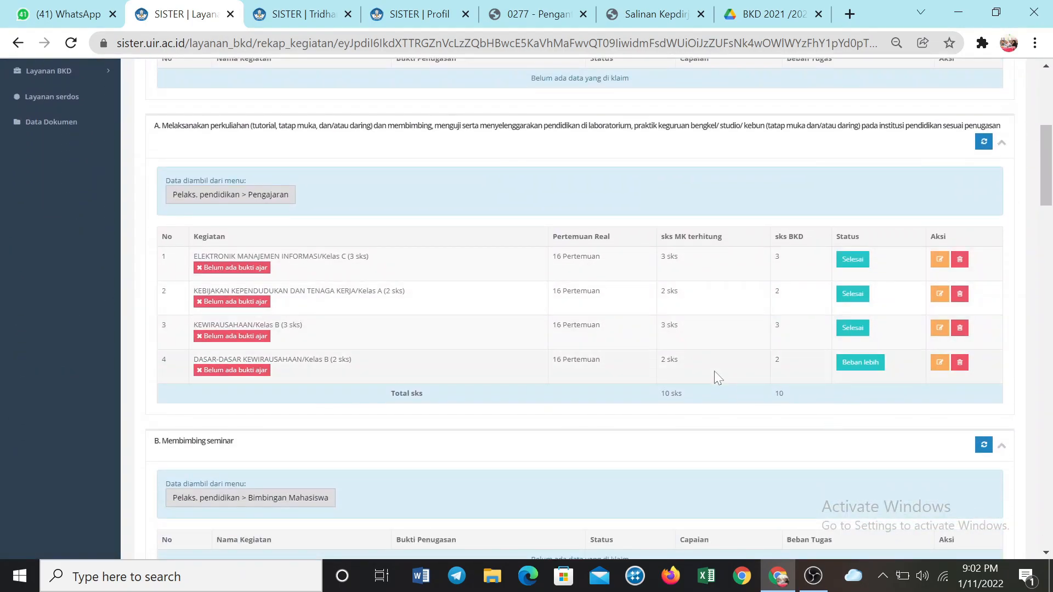
Reopen Simpulan and check the sks BKD and sks Lebih figures after the status change
{"action": "scroll", "coordinate": [715, 376], "scroll_direction": "up", "scroll_amount": 6}
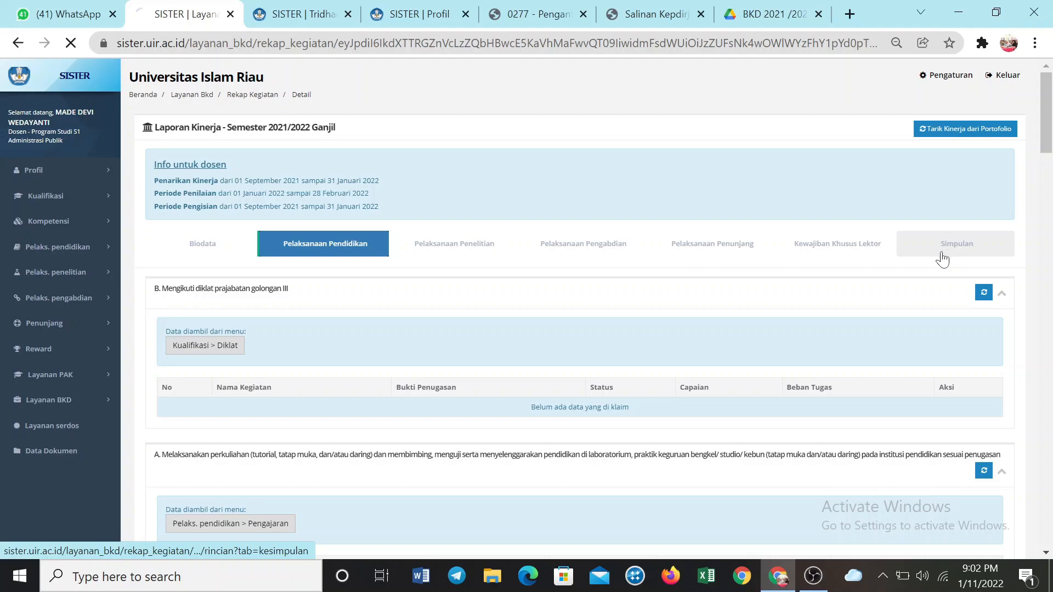
{"action": "left_click", "coordinate": [941, 256]}
{"action": "scroll", "coordinate": [755, 320], "scroll_direction": "down", "scroll_amount": 2}
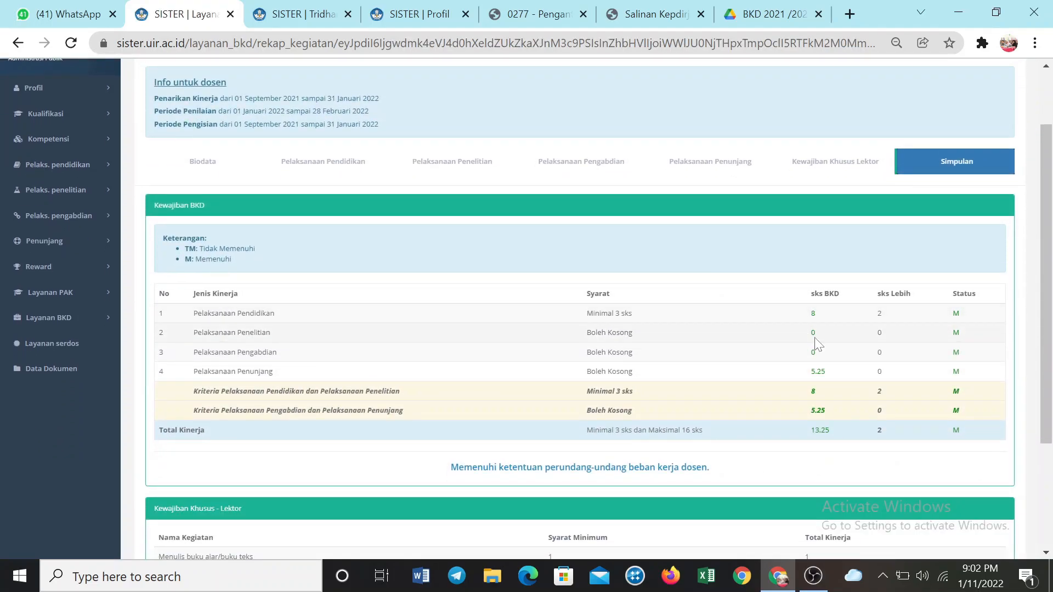
{"action": "scroll", "coordinate": [759, 416], "scroll_direction": "down", "scroll_amount": 2}
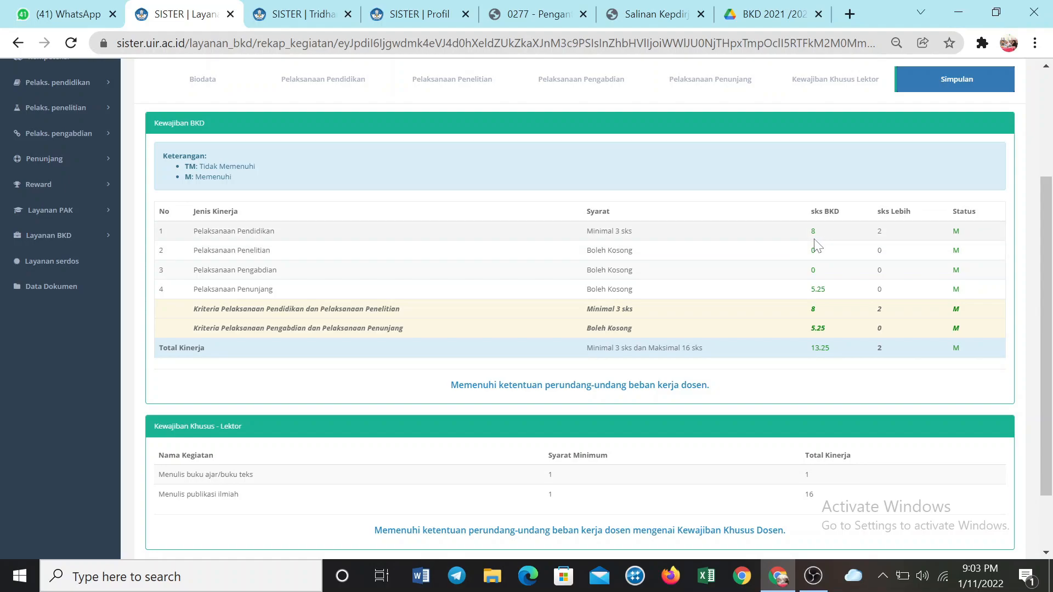
{"action": "scroll", "coordinate": [408, 225], "scroll_direction": "up", "scroll_amount": 2}
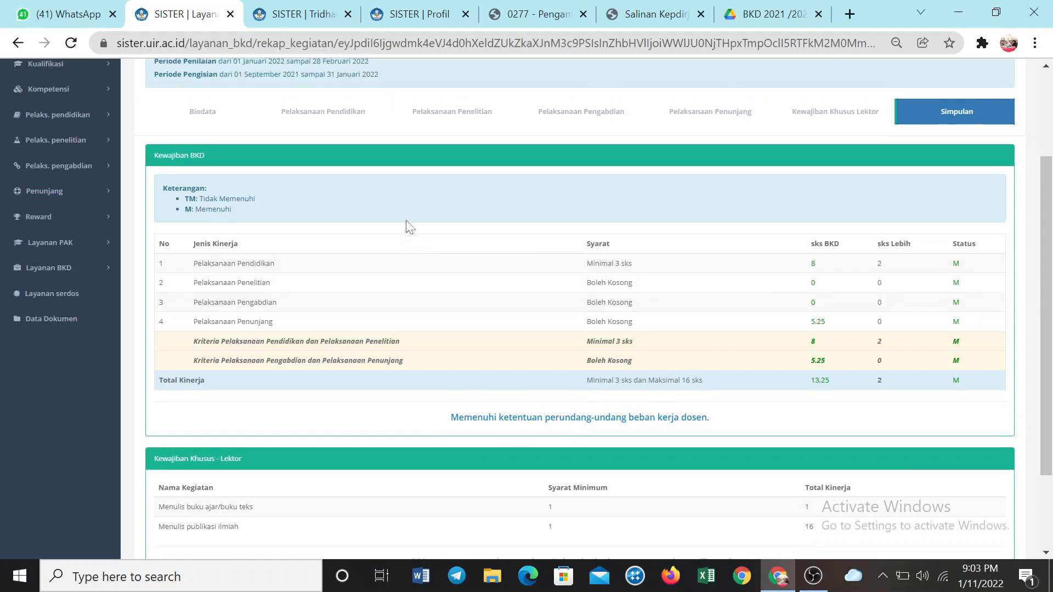
Open Pelaksanaan Pendidikan and review the teaching activities, their status values and the empty guidance sections
{"action": "left_click", "coordinate": [341, 160]}
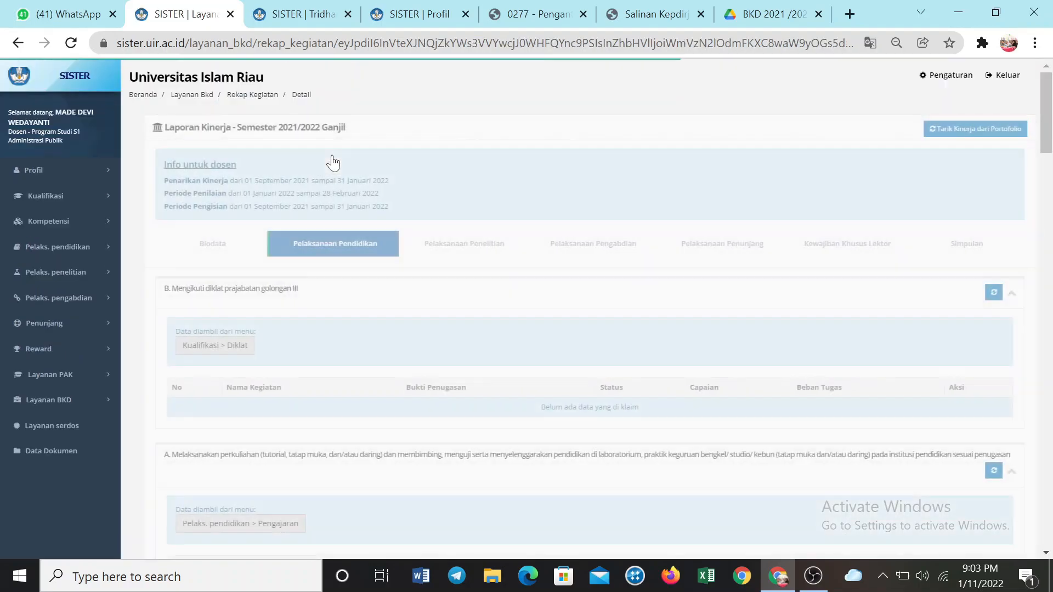
{"action": "scroll", "coordinate": [356, 234], "scroll_direction": "down", "scroll_amount": 2}
{"action": "scroll", "coordinate": [353, 235], "scroll_direction": "down", "scroll_amount": 5}
{"action": "scroll", "coordinate": [353, 234], "scroll_direction": "up", "scroll_amount": 5}
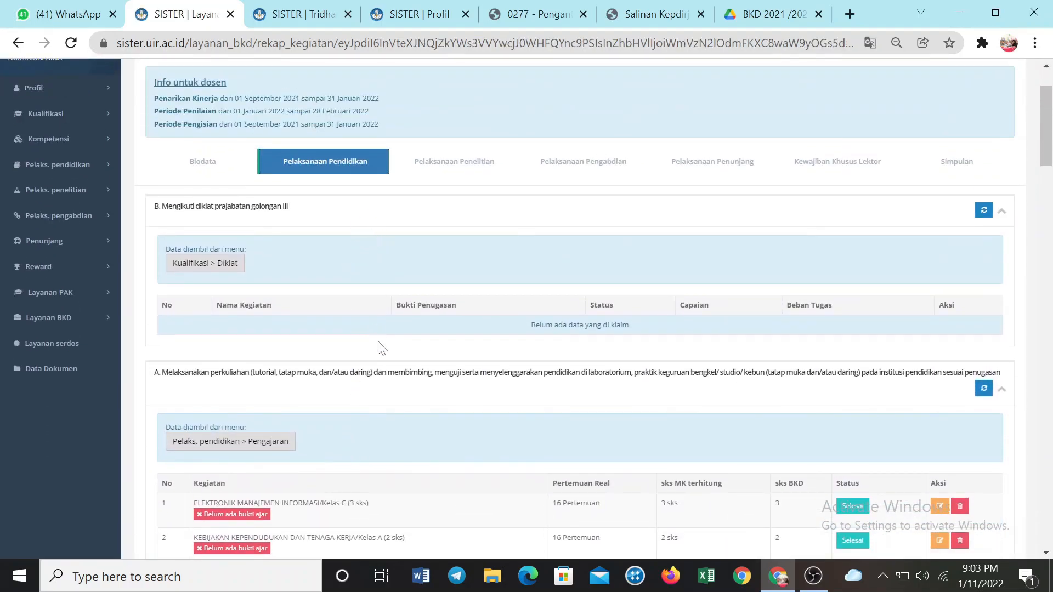
{"action": "scroll", "coordinate": [377, 344], "scroll_direction": "up", "scroll_amount": 2}
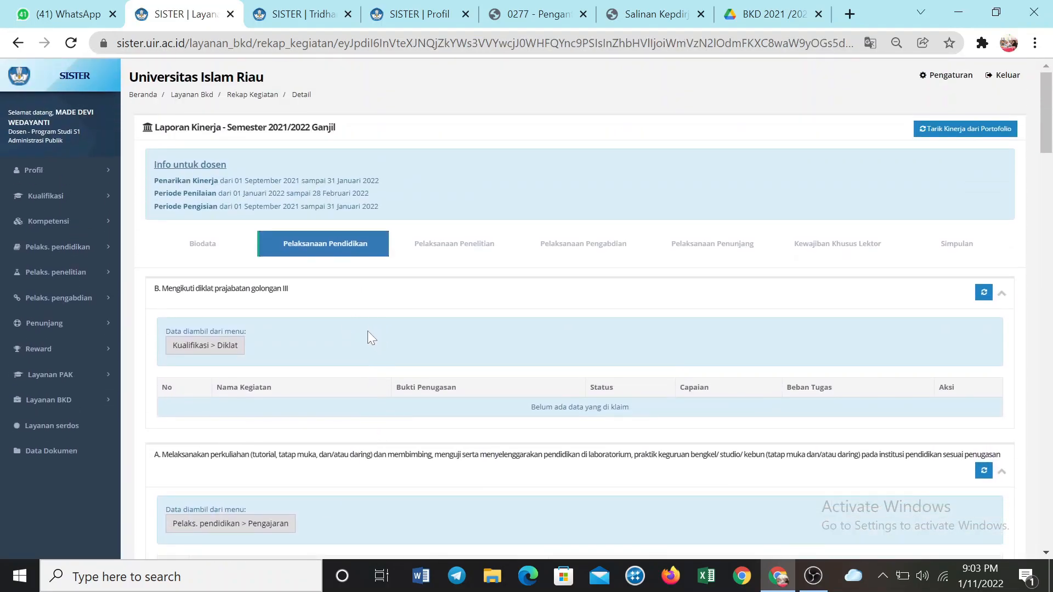
{"action": "scroll", "coordinate": [367, 289], "scroll_direction": "down", "scroll_amount": 10}
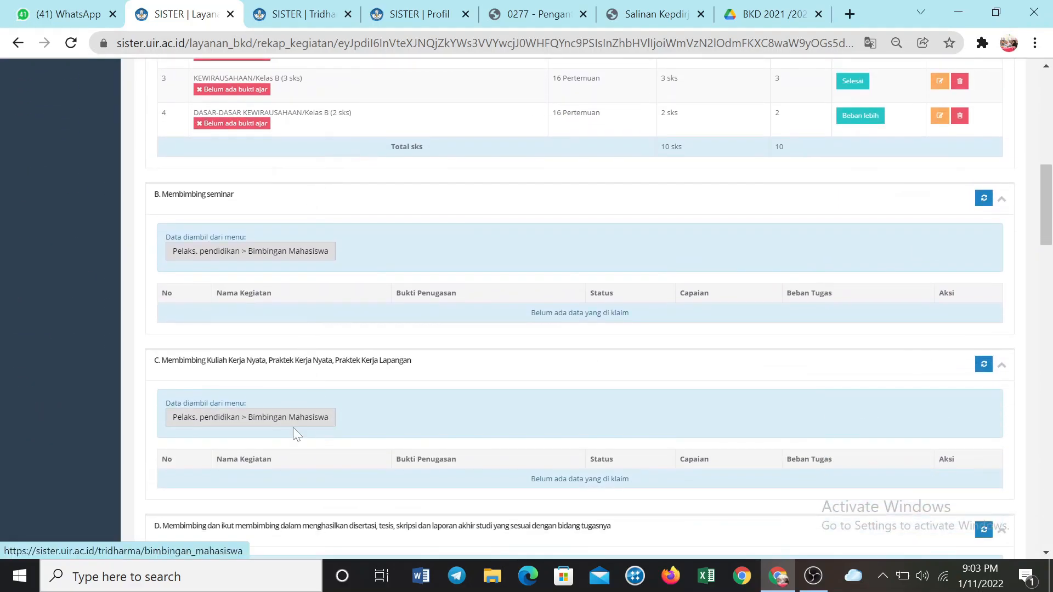
{"action": "scroll", "coordinate": [343, 416], "scroll_direction": "up", "scroll_amount": 6}
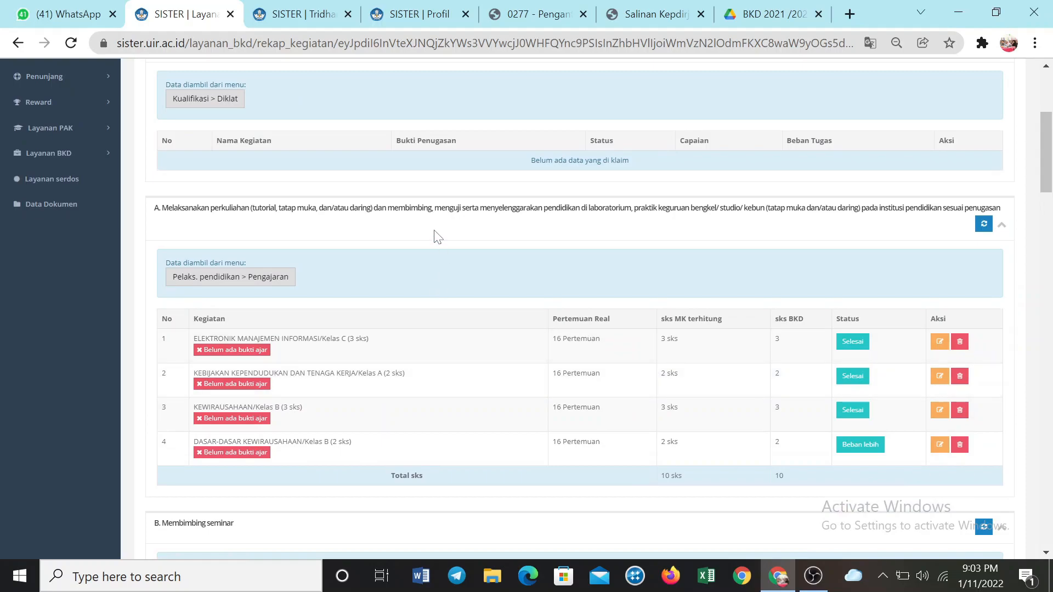
{"action": "scroll", "coordinate": [436, 235], "scroll_direction": "up", "scroll_amount": 5}
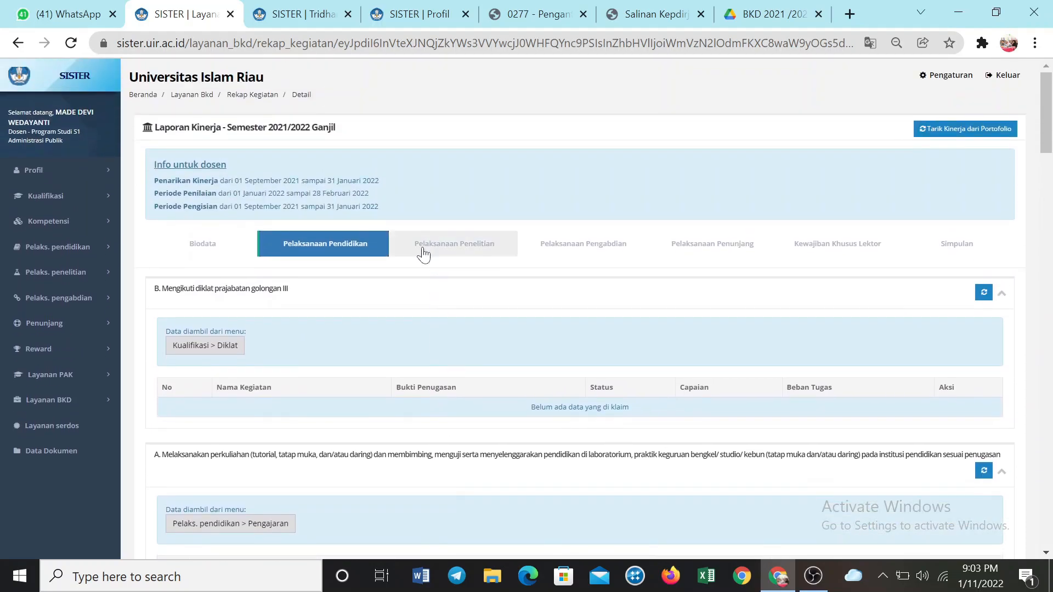
Open Pelaksanaan Penelitian and examine the research categories A to H and the source menu named for each
{"action": "left_click", "coordinate": [422, 254]}
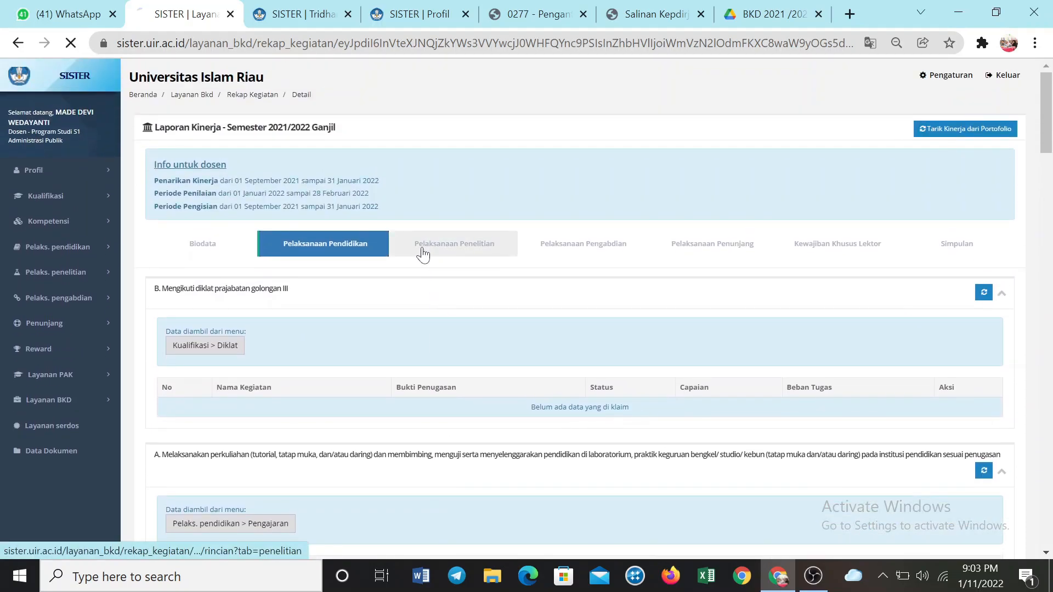
{"action": "scroll", "coordinate": [422, 253], "scroll_direction": "down", "scroll_amount": 2}
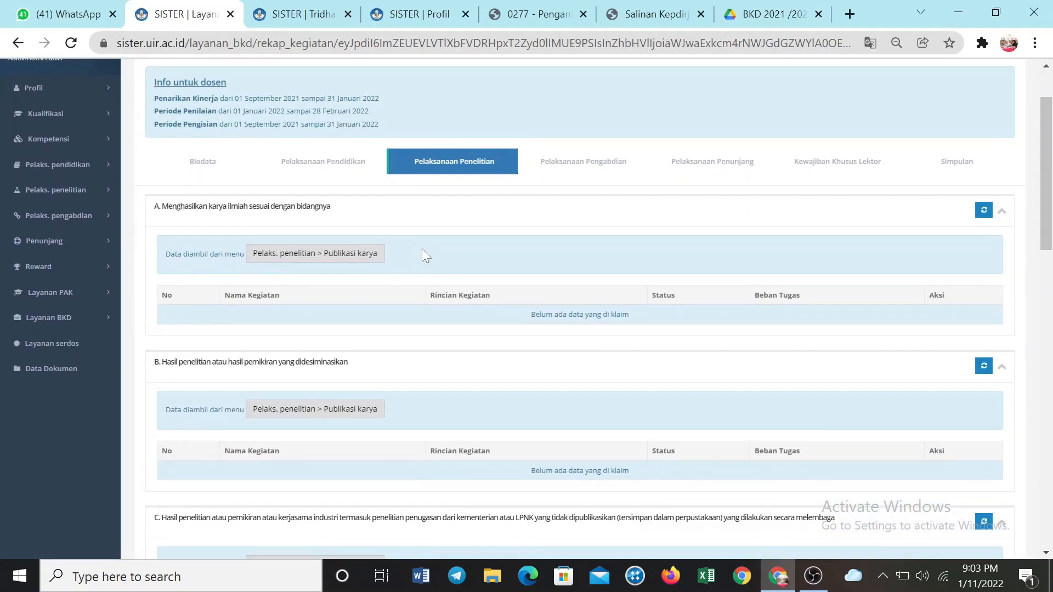
{"action": "scroll", "coordinate": [422, 254], "scroll_direction": "down", "scroll_amount": 2}
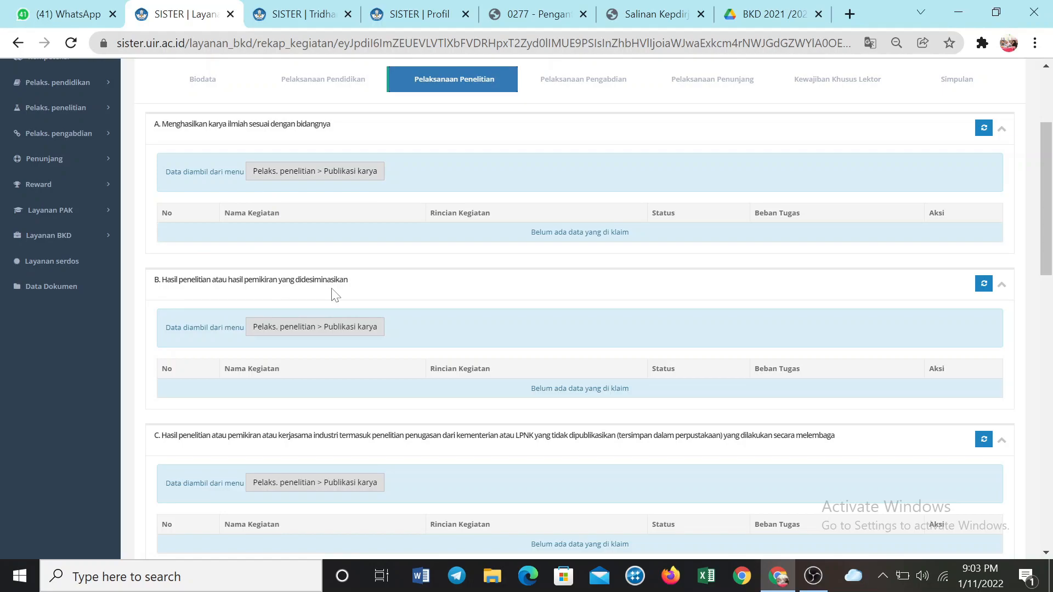
{"action": "scroll", "coordinate": [333, 293], "scroll_direction": "down", "scroll_amount": 5}
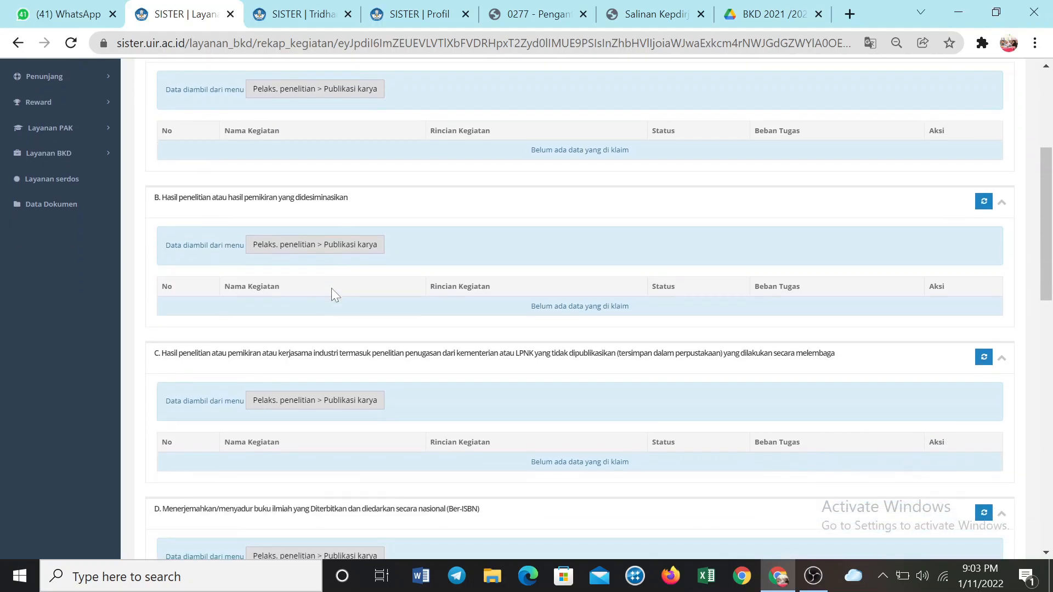
{"action": "scroll", "coordinate": [239, 334], "scroll_direction": "down", "scroll_amount": 2}
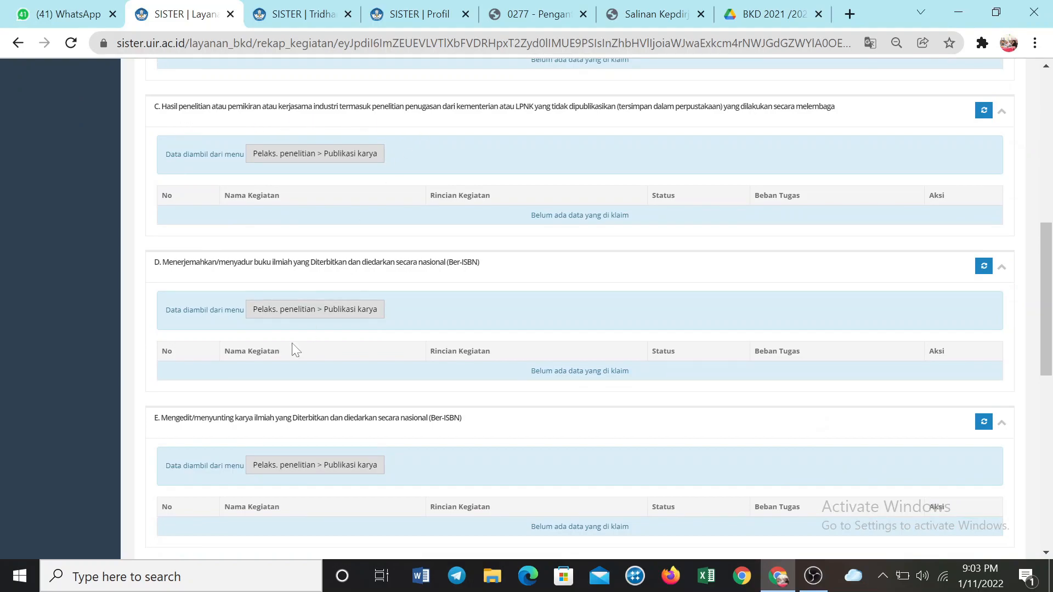
{"action": "scroll", "coordinate": [290, 351], "scroll_direction": "down", "scroll_amount": 10}
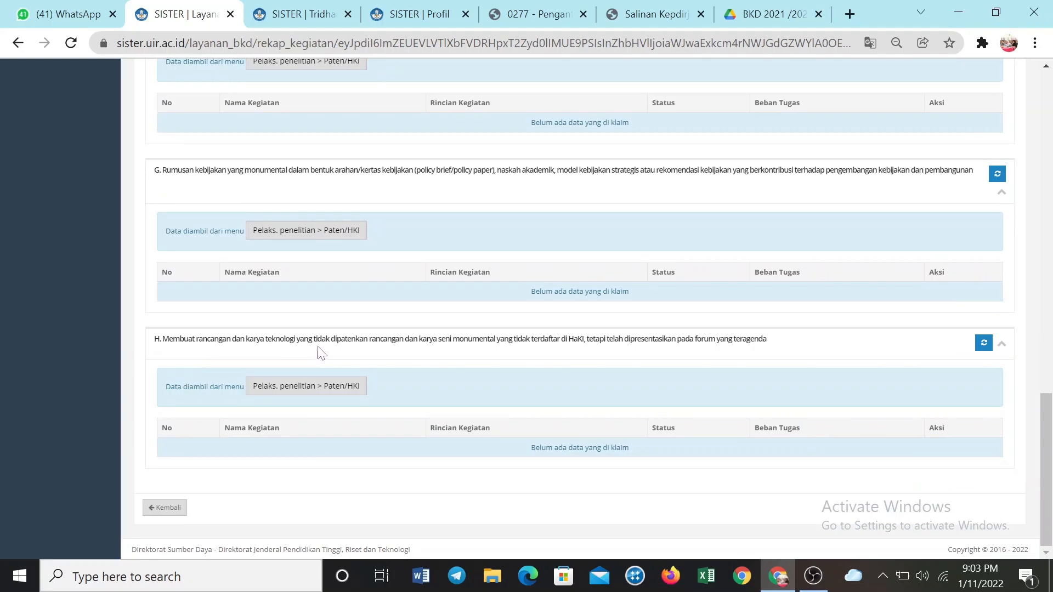
{"action": "scroll", "coordinate": [573, 383], "scroll_direction": "up", "scroll_amount": 10}
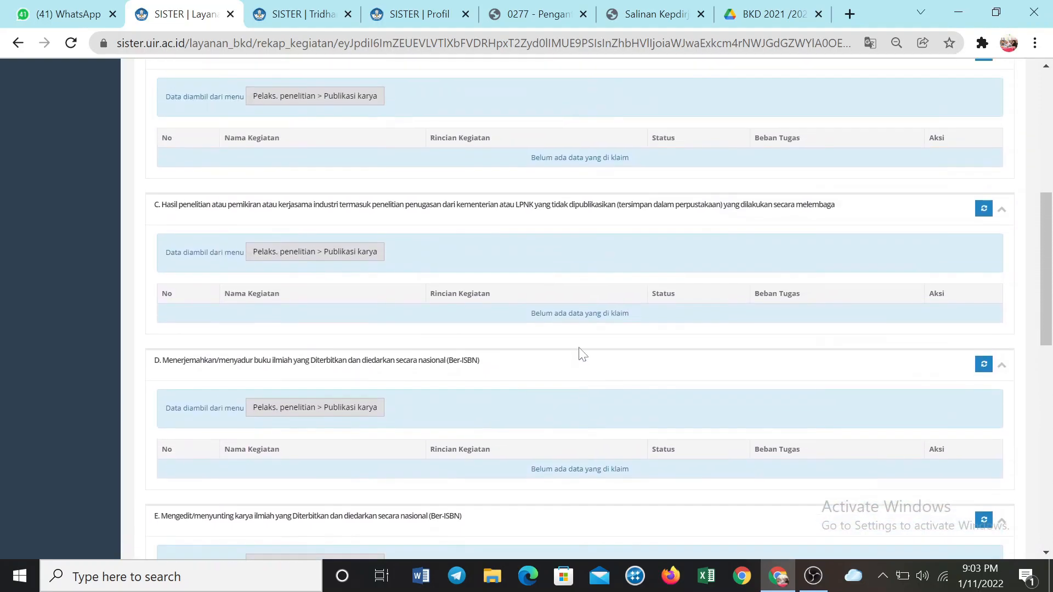
{"action": "scroll", "coordinate": [569, 241], "scroll_direction": "up", "scroll_amount": 5}
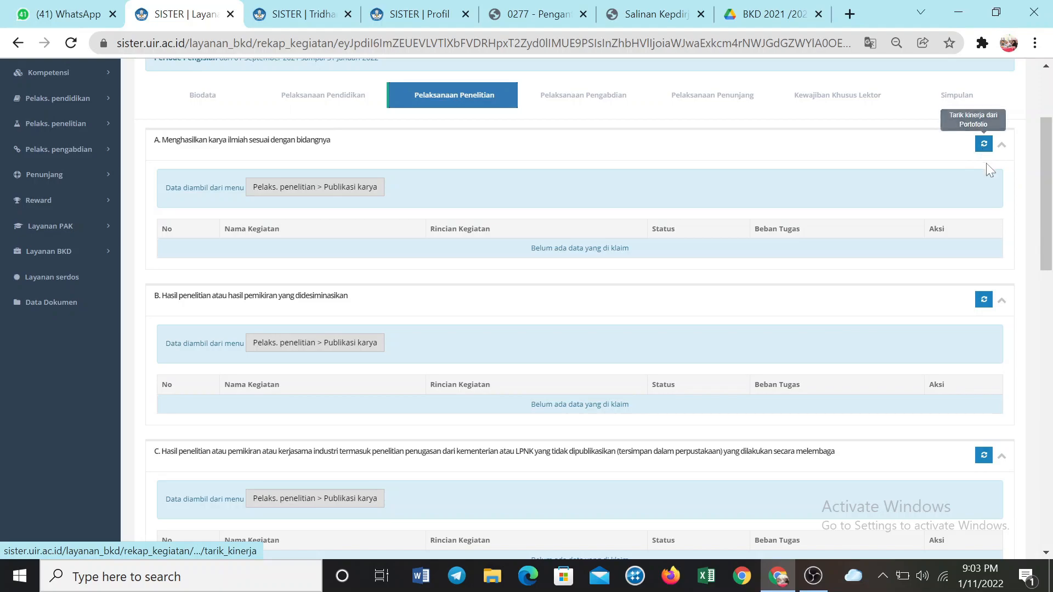
Pull the performance data from the portfolio for section B, Hasil penelitian atau hasil pemikiran yang didesiminasikan, and check the research tables
{"action": "left_click", "coordinate": [984, 305]}
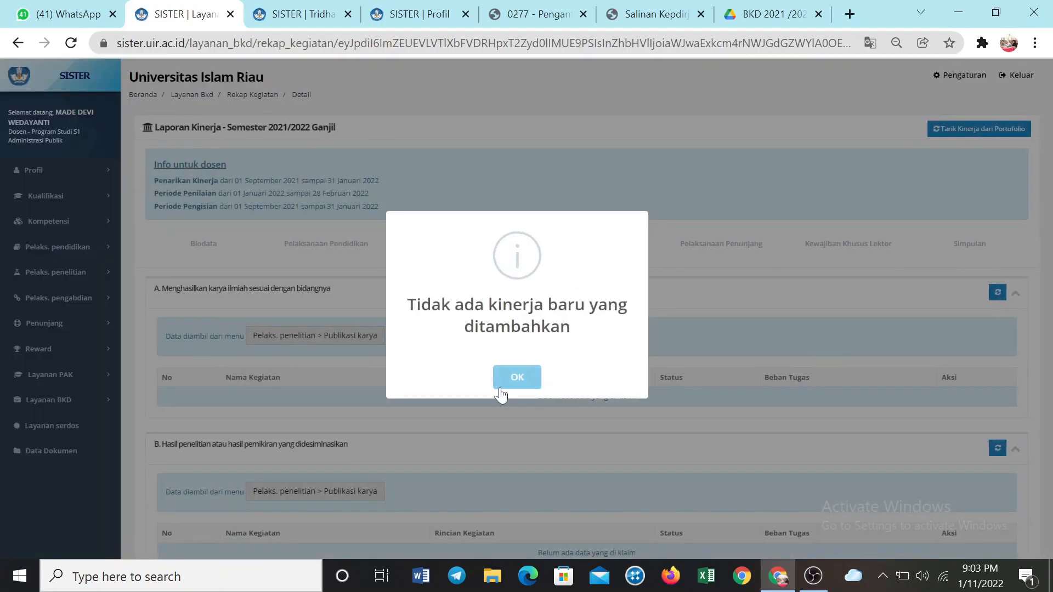
{"action": "left_click", "coordinate": [501, 386]}
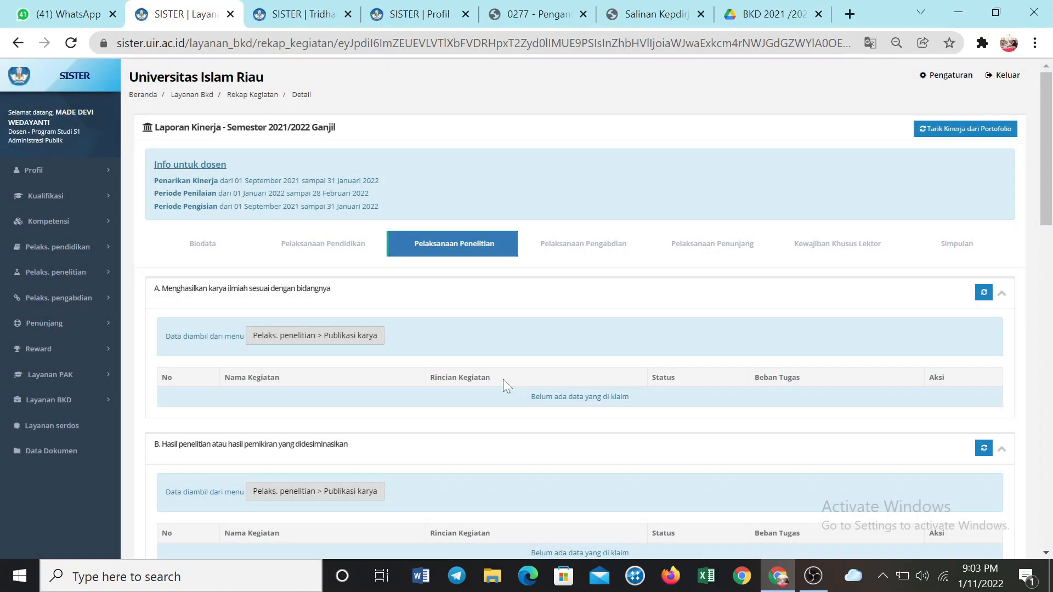
{"action": "scroll", "coordinate": [502, 382], "scroll_direction": "down", "scroll_amount": 3}
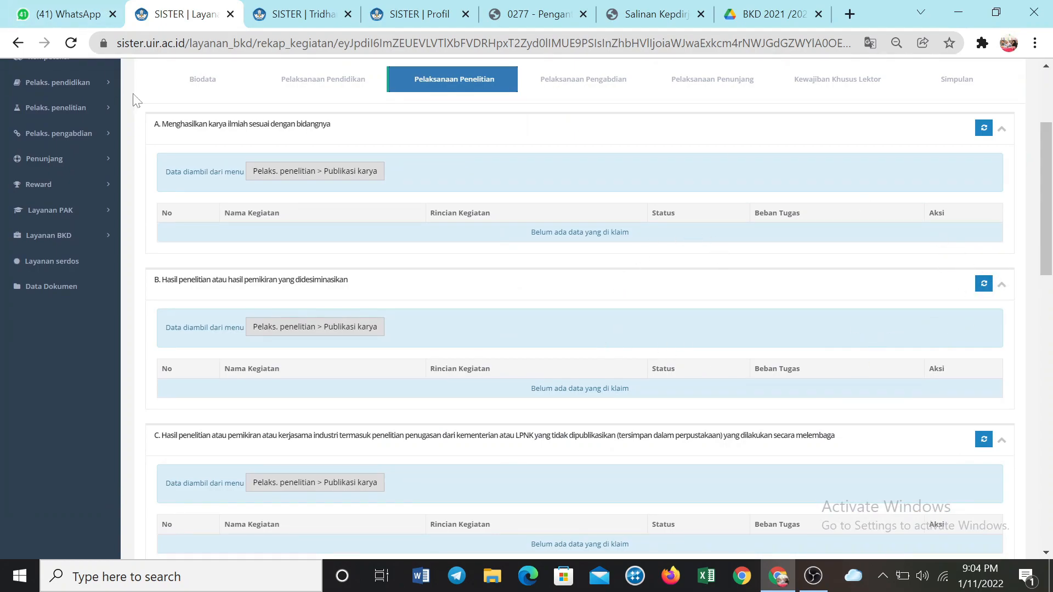
{"action": "scroll", "coordinate": [58, 143], "scroll_direction": "up", "scroll_amount": 2}
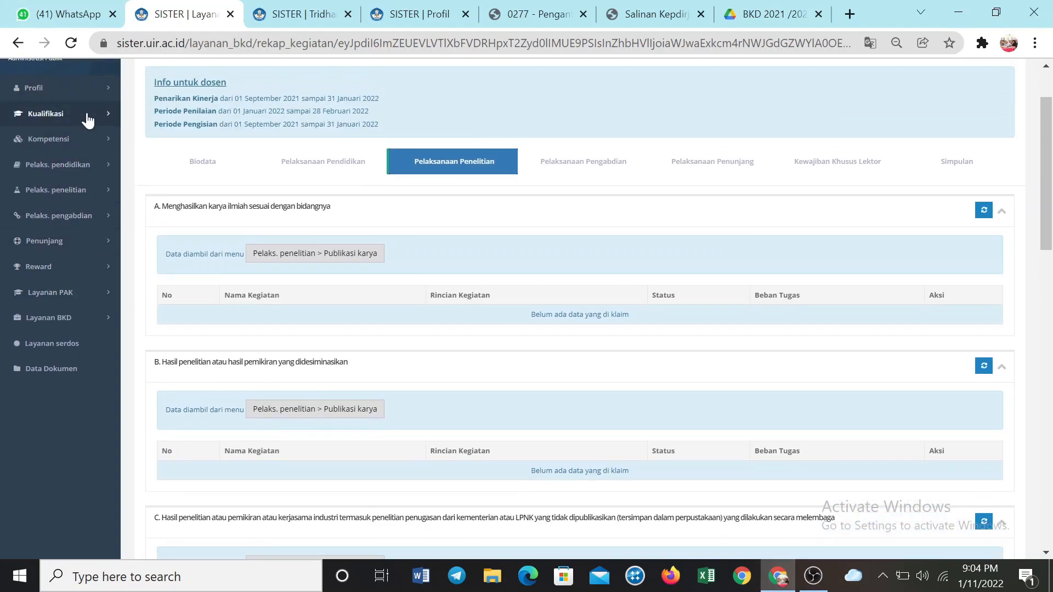
{"action": "scroll", "coordinate": [66, 203], "scroll_direction": "up", "scroll_amount": 2}
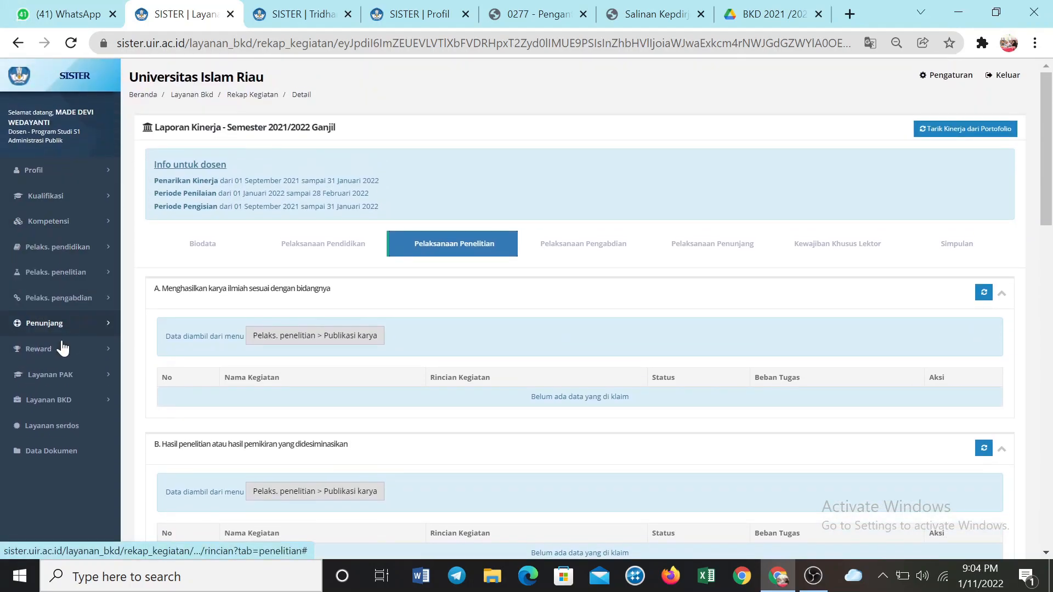
{"action": "scroll", "coordinate": [571, 423], "scroll_direction": "down", "scroll_amount": 3}
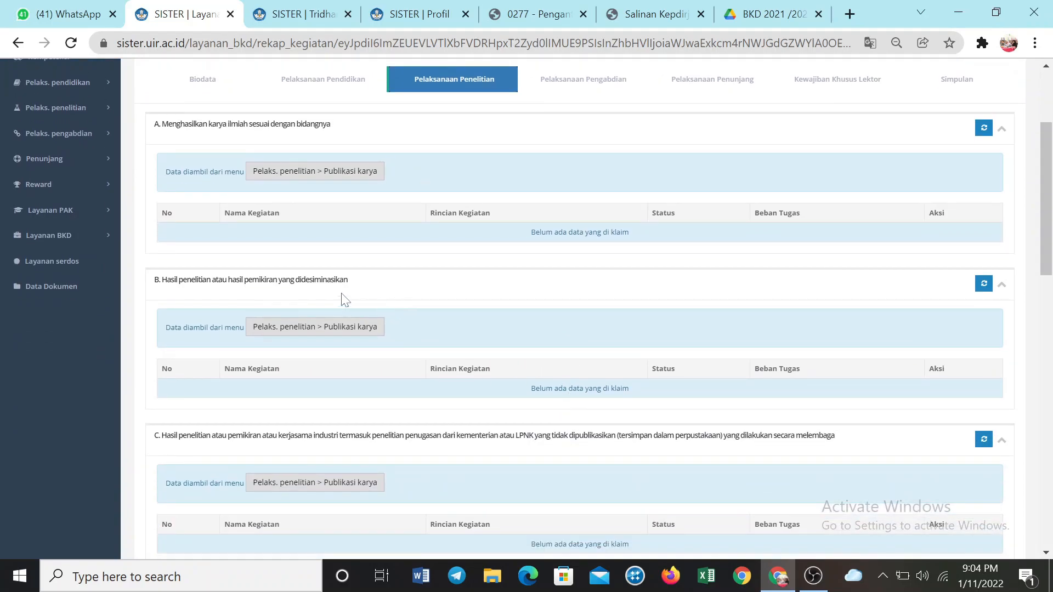
{"action": "scroll", "coordinate": [322, 199], "scroll_direction": "up", "scroll_amount": 3}
{"action": "scroll", "coordinate": [325, 239], "scroll_direction": "down", "scroll_amount": 2}
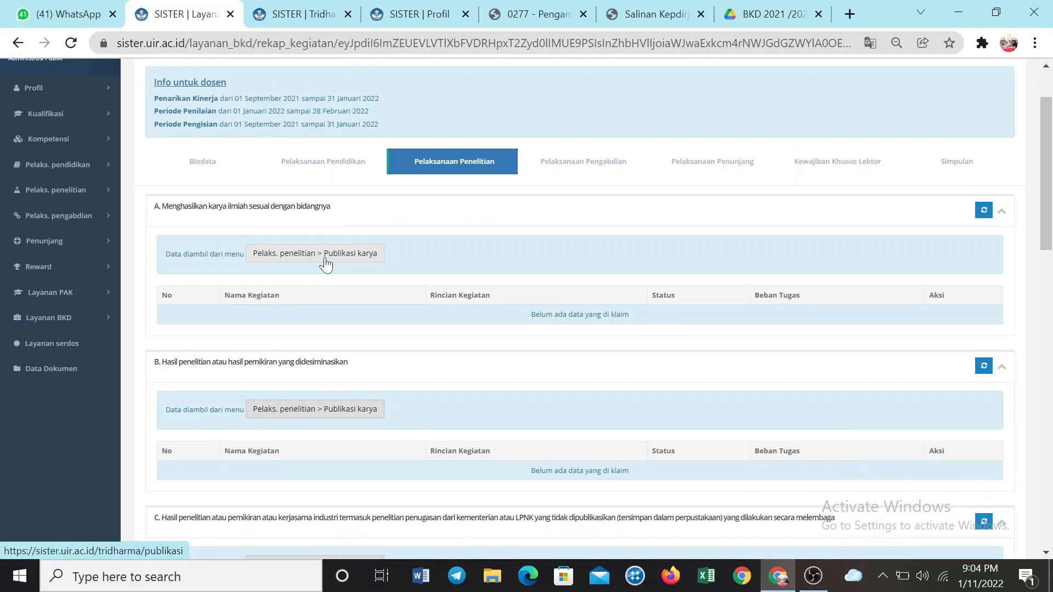
Open the Publikasi karya source list from section A, dismiss the missing-documents notice, and review the listed publications
{"action": "left_click", "coordinate": [325, 263]}
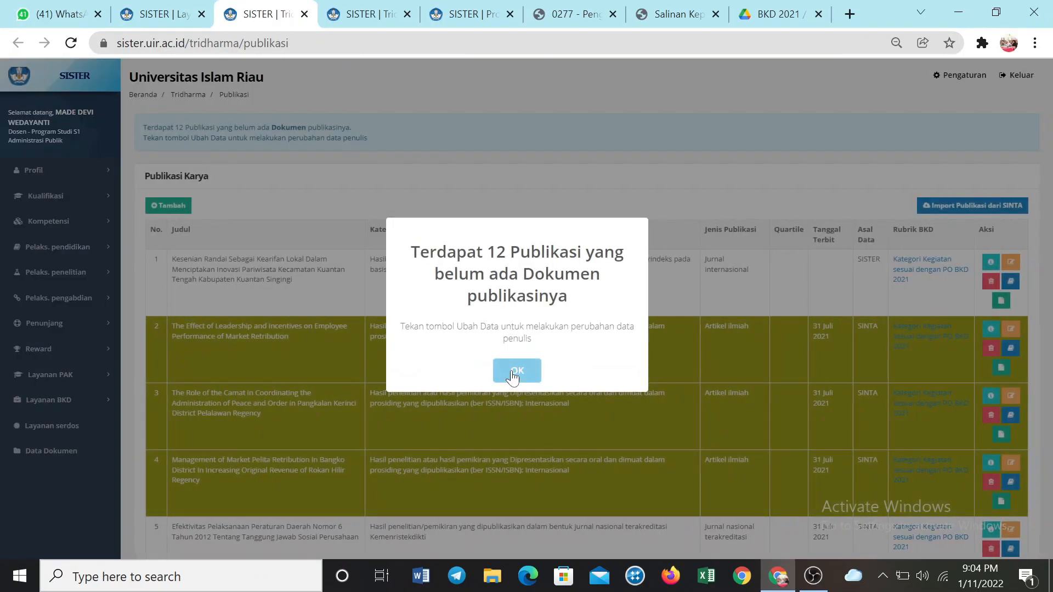
{"action": "left_click", "coordinate": [515, 371]}
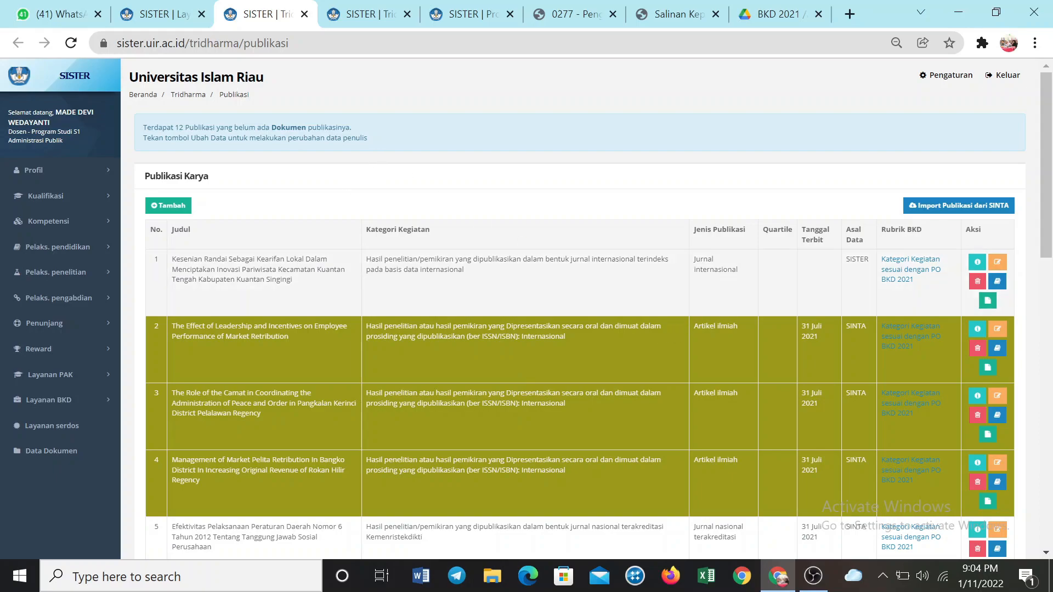
{"action": "scroll", "coordinate": [692, 270], "scroll_direction": "down", "scroll_amount": 5}
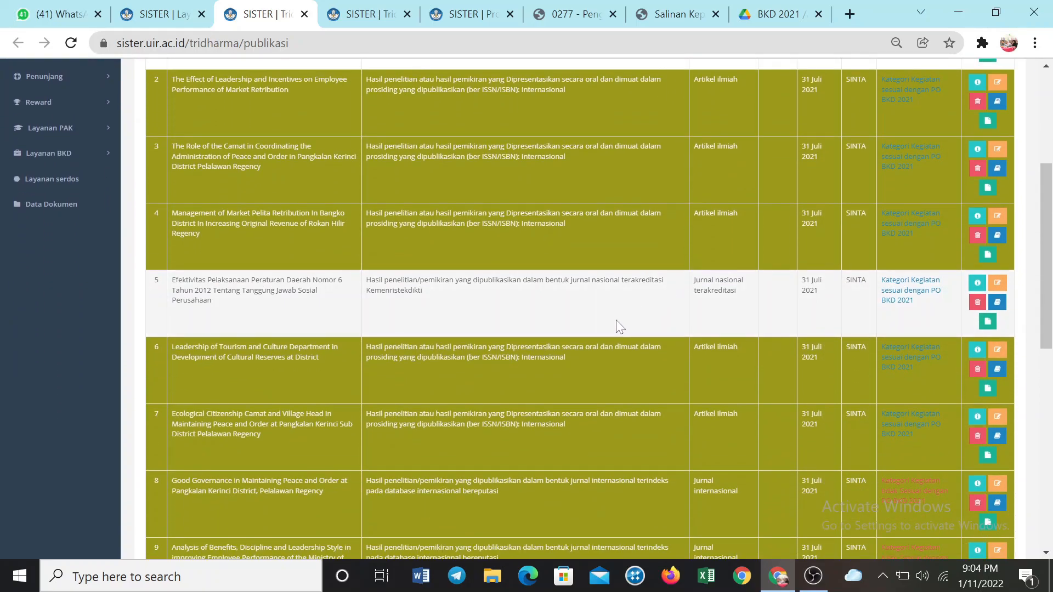
{"action": "scroll", "coordinate": [620, 326], "scroll_direction": "down", "scroll_amount": 3}
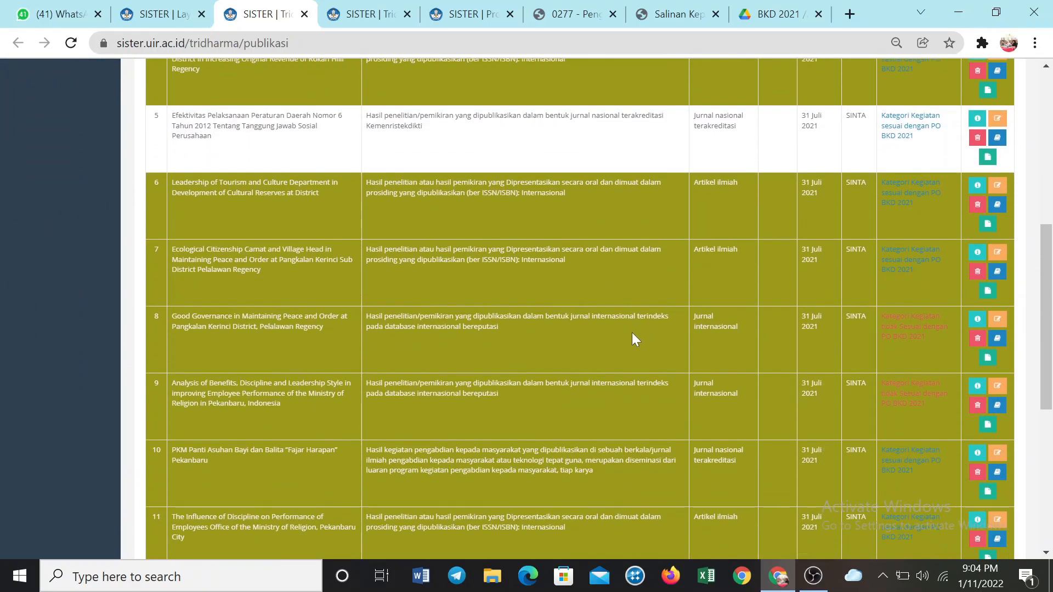
{"action": "scroll", "coordinate": [631, 333], "scroll_direction": "down", "scroll_amount": 3}
{"action": "scroll", "coordinate": [633, 333], "scroll_direction": "up", "scroll_amount": 8}
{"action": "scroll", "coordinate": [633, 332], "scroll_direction": "up", "scroll_amount": 3}
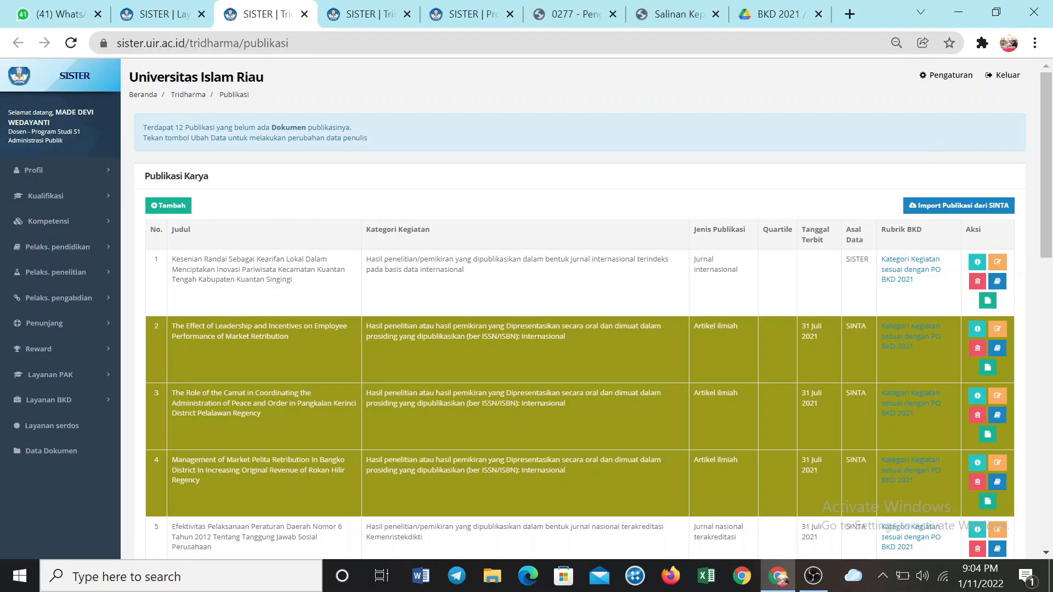
Try twice to import the publications from SINTA and look over the Publikasi Karya entries while the import runs
{"action": "left_click", "coordinate": [935, 214]}
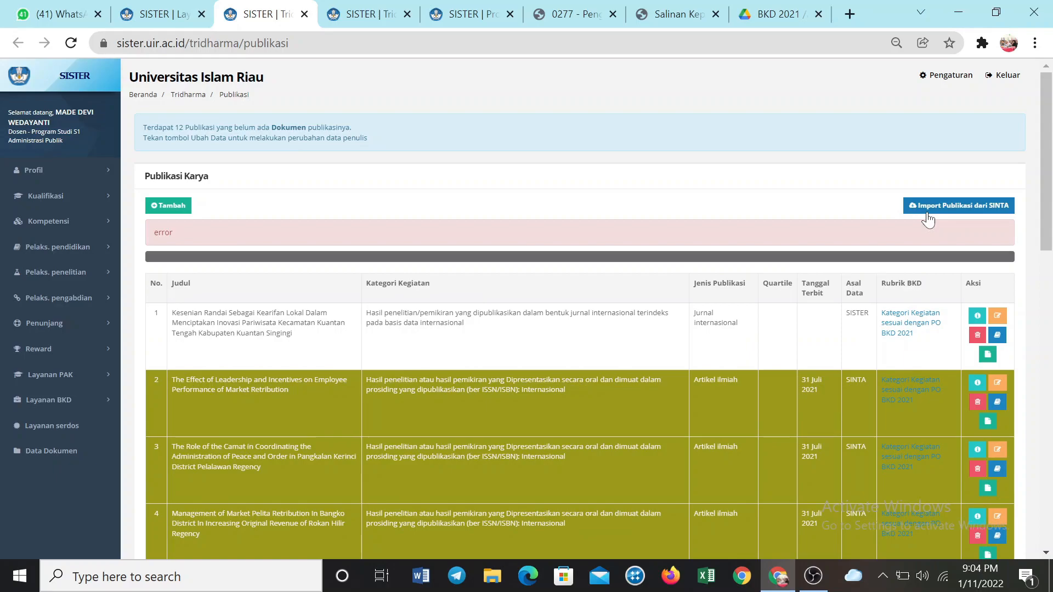
{"action": "left_click", "coordinate": [926, 208]}
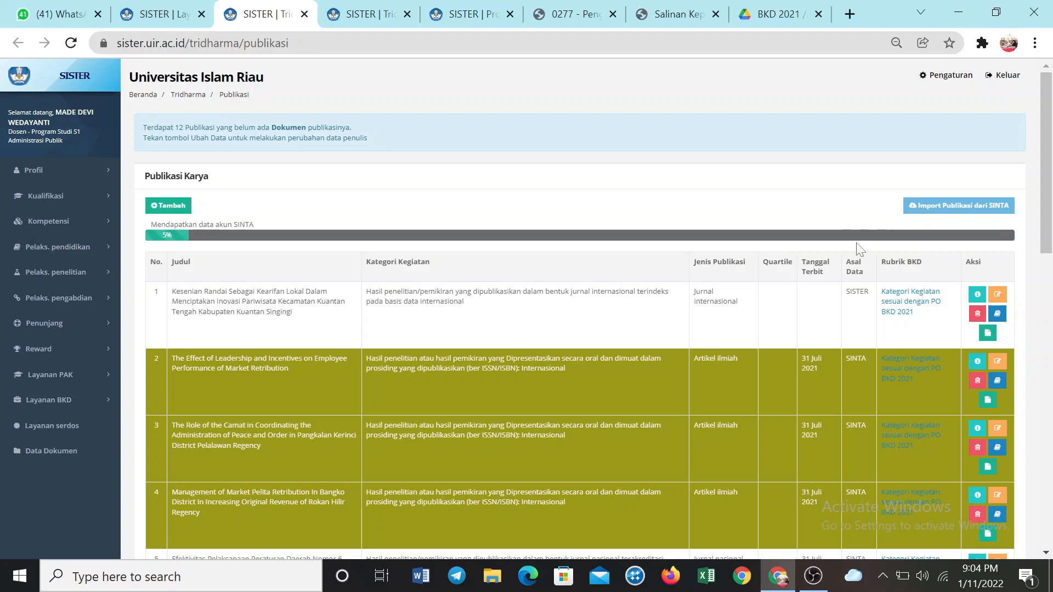
{"action": "scroll", "coordinate": [395, 274], "scroll_direction": "down", "scroll_amount": 1}
{"action": "scroll", "coordinate": [393, 268], "scroll_direction": "down", "scroll_amount": 2}
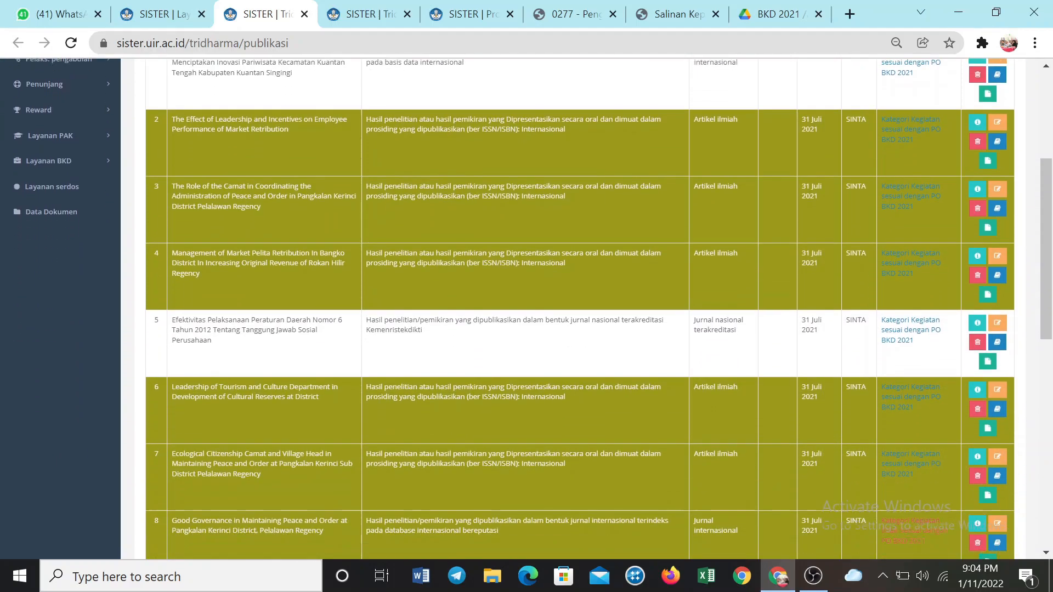
{"action": "scroll", "coordinate": [392, 267], "scroll_direction": "up", "scroll_amount": 3}
{"action": "scroll", "coordinate": [391, 266], "scroll_direction": "down", "scroll_amount": 1}
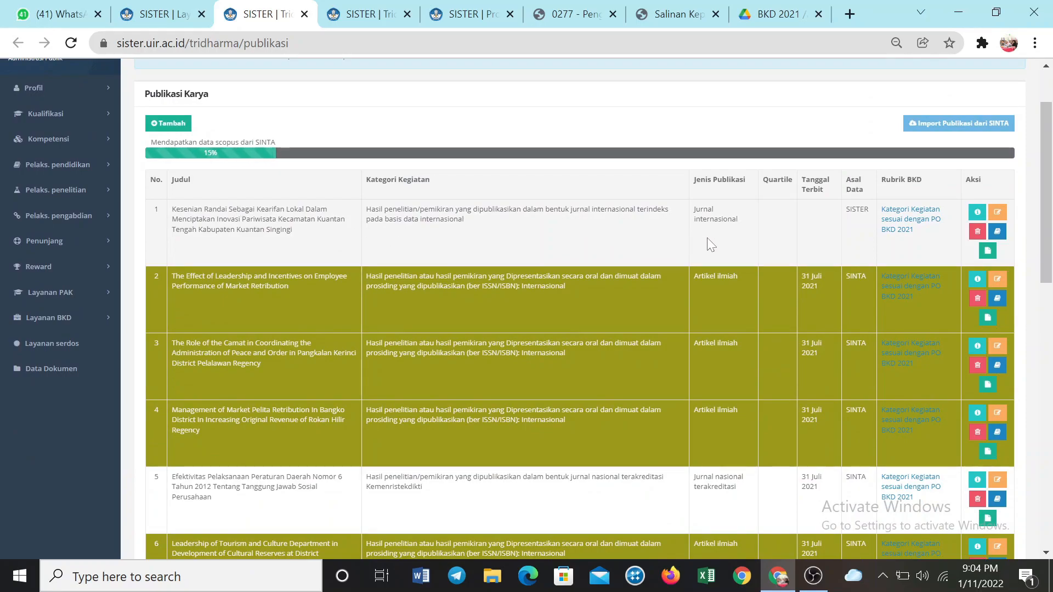
{"action": "scroll", "coordinate": [649, 222], "scroll_direction": "up", "scroll_amount": 2}
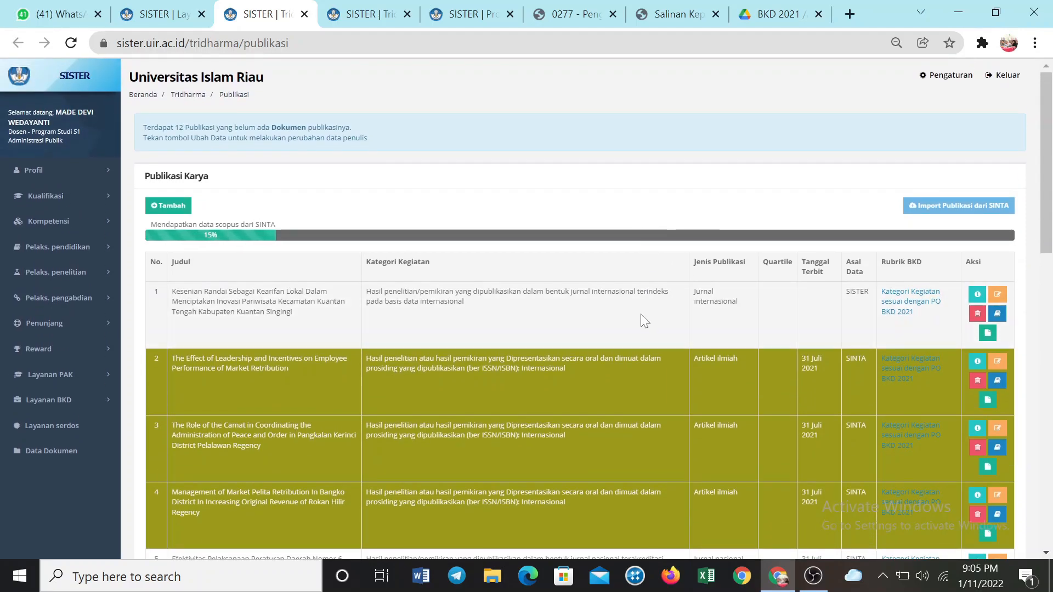
{"action": "scroll", "coordinate": [645, 321], "scroll_direction": "down", "scroll_amount": 2}
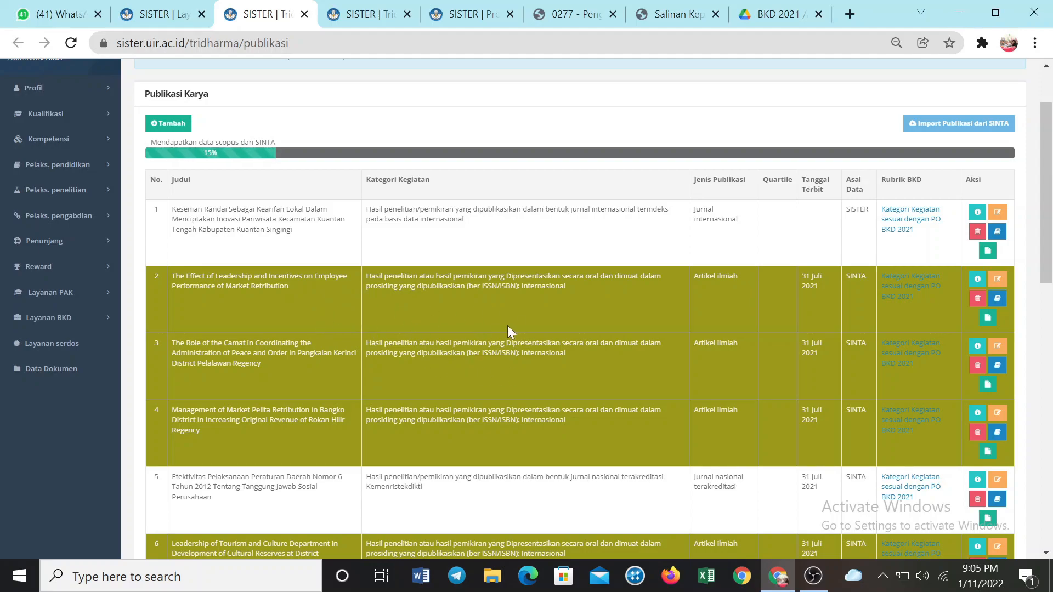
{"action": "scroll", "coordinate": [540, 393], "scroll_direction": "down", "scroll_amount": 10}
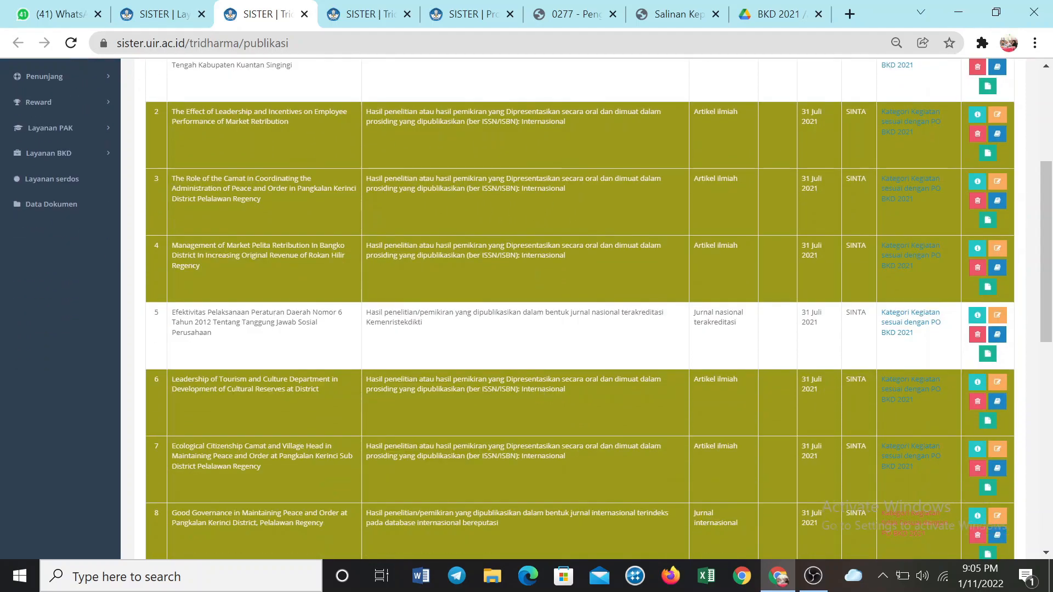
{"action": "scroll", "coordinate": [536, 384], "scroll_direction": "up", "scroll_amount": 10}
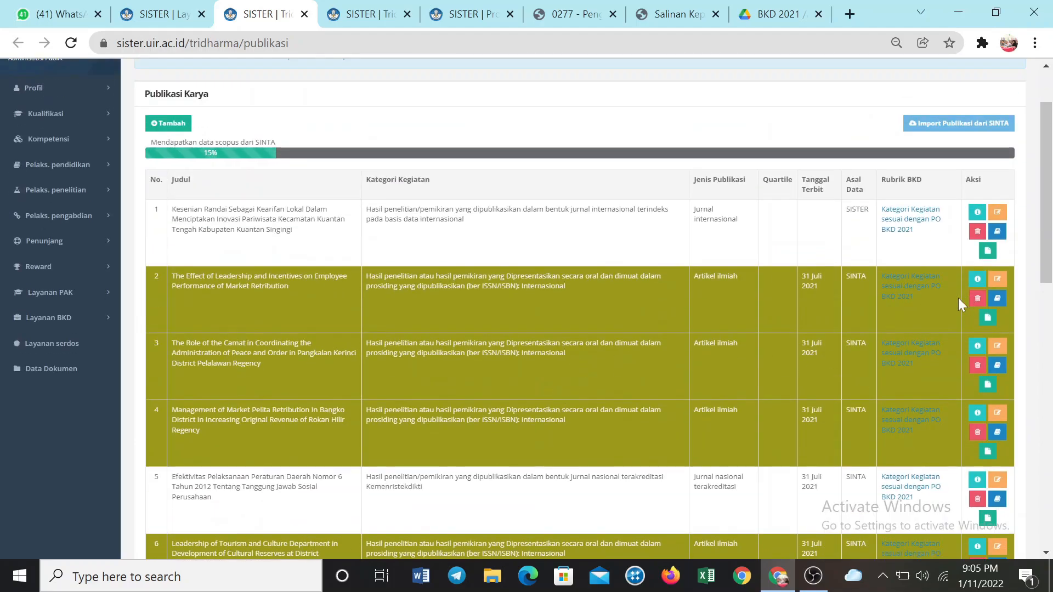
{"action": "scroll", "coordinate": [744, 327], "scroll_direction": "up", "scroll_amount": 2}
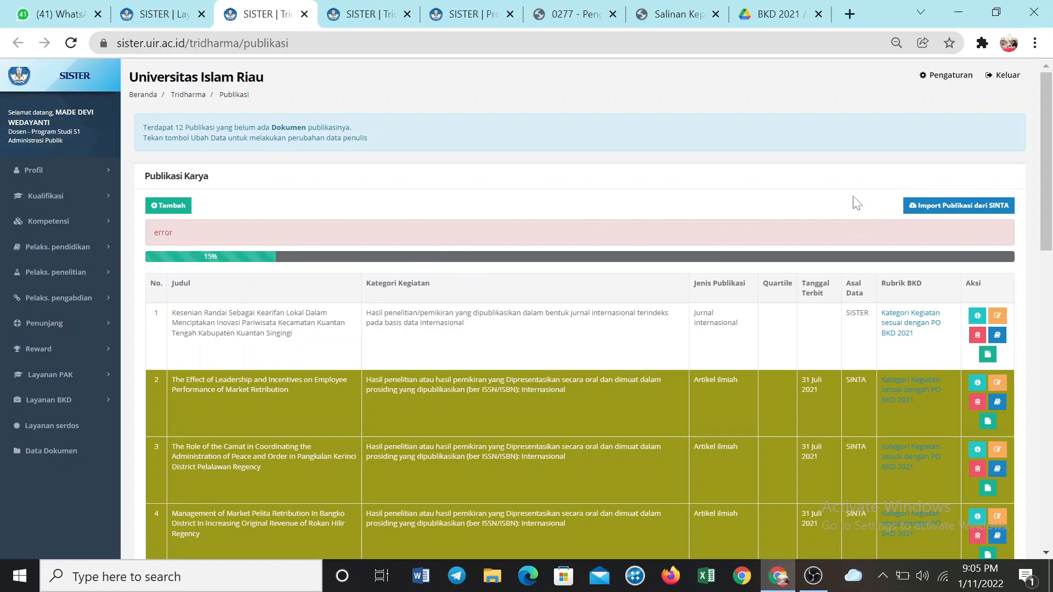
Start the SINTA publication import again and look through the highlighted entries in the Publikasi Karya list
{"action": "left_click", "coordinate": [922, 214]}
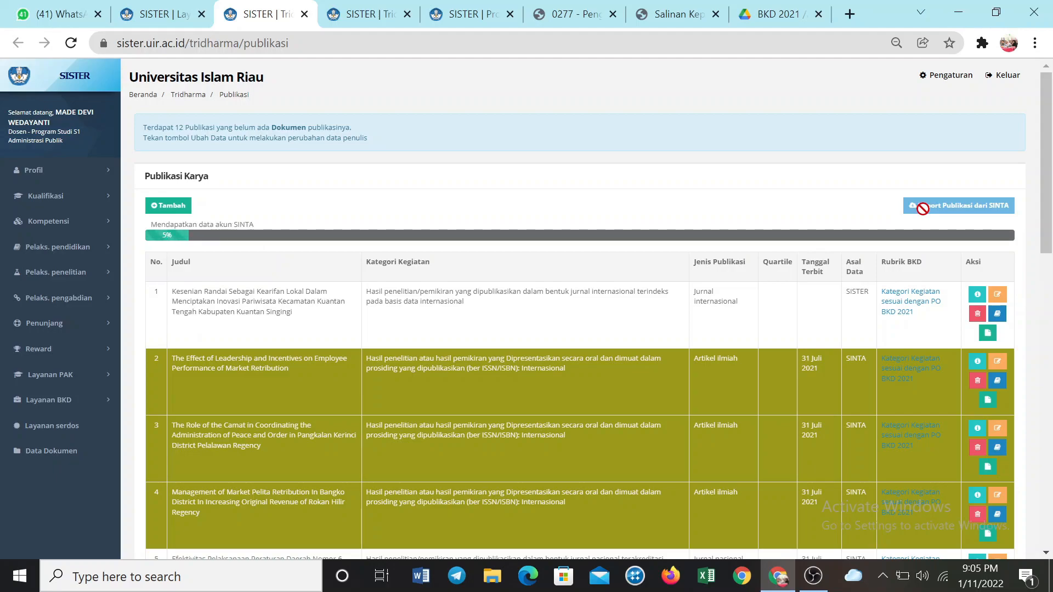
{"action": "scroll", "coordinate": [876, 243], "scroll_direction": "down", "scroll_amount": 1}
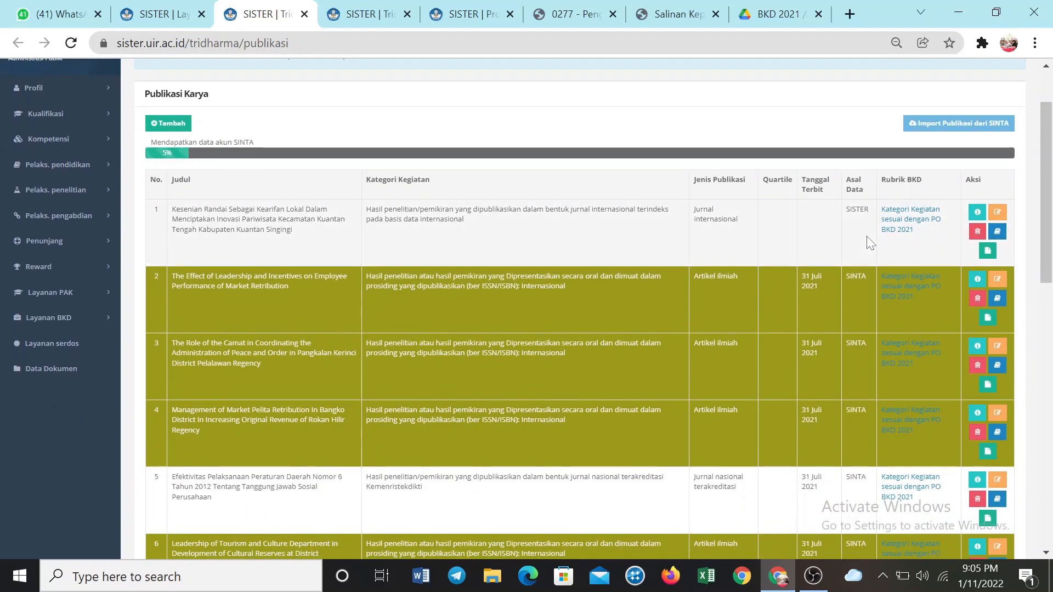
{"action": "scroll", "coordinate": [871, 242], "scroll_direction": "down", "scroll_amount": 2}
{"action": "scroll", "coordinate": [866, 238], "scroll_direction": "up", "scroll_amount": 2}
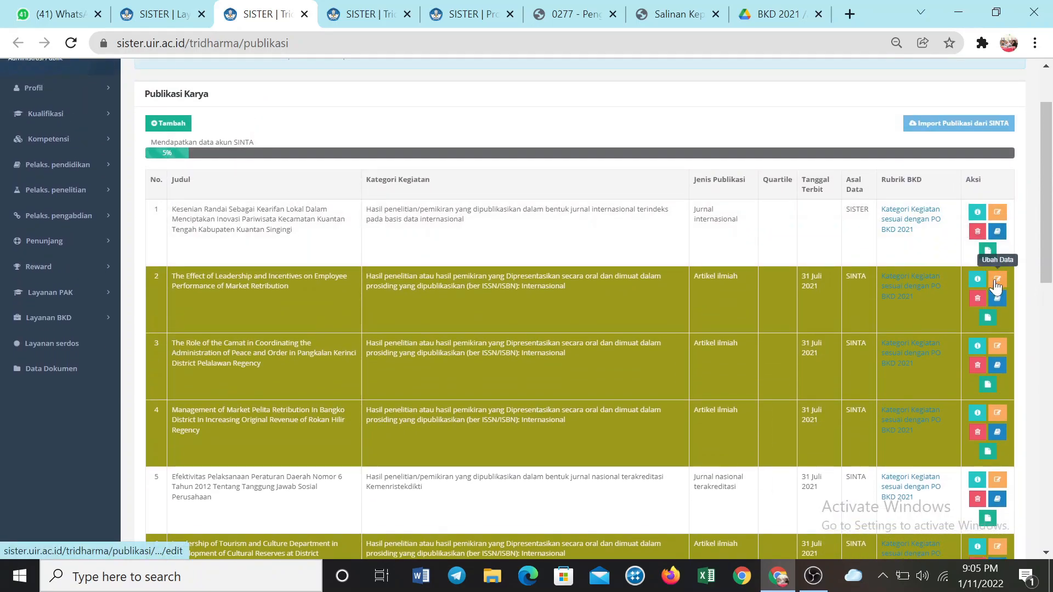
Open the second publication for editing and examine its activity category, document upload and lecturer author fields
{"action": "left_click", "coordinate": [996, 286]}
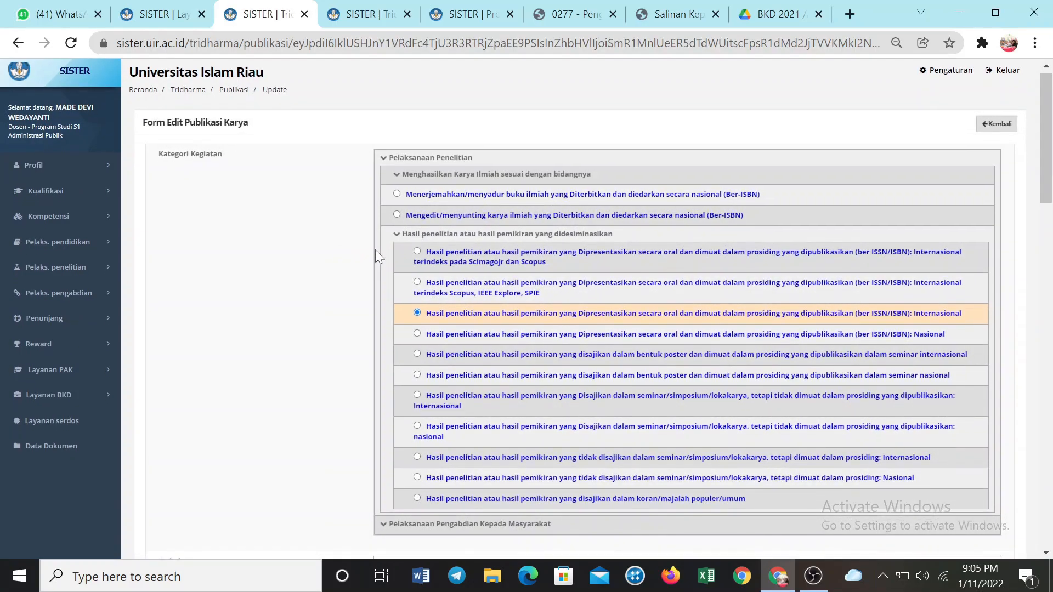
{"action": "scroll", "coordinate": [411, 253], "scroll_direction": "down", "scroll_amount": 10}
{"action": "scroll", "coordinate": [446, 255], "scroll_direction": "down", "scroll_amount": 8}
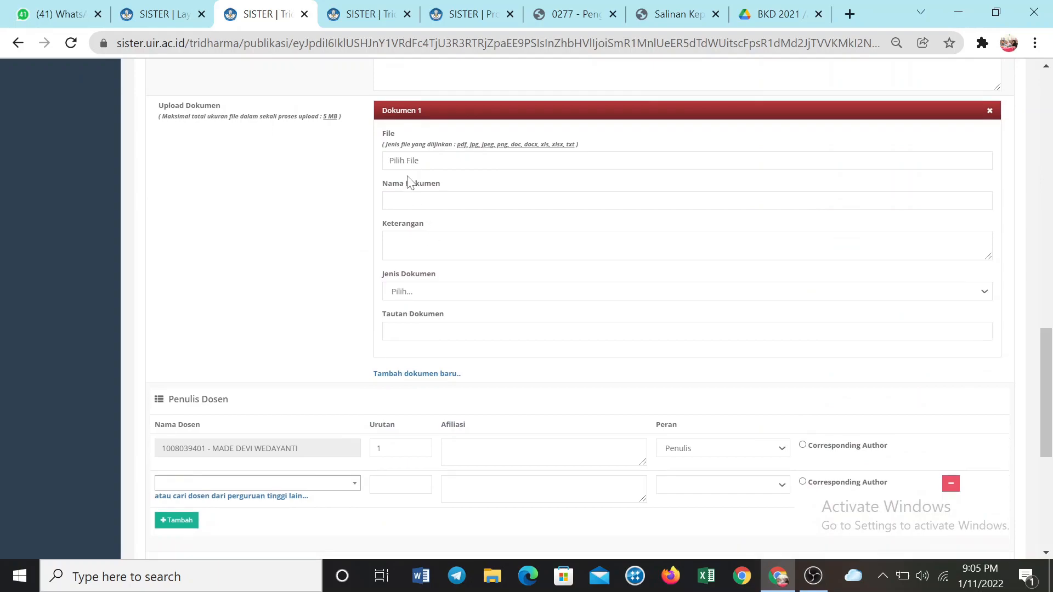
{"action": "scroll", "coordinate": [411, 181], "scroll_direction": "down", "scroll_amount": 6}
Return to the BKD report, open Pelaksanaan Pengabdian, follow section B to the Pengabdian source list and review each entry's Rubrik BKD
{"action": "left_click", "coordinate": [163, 16]}
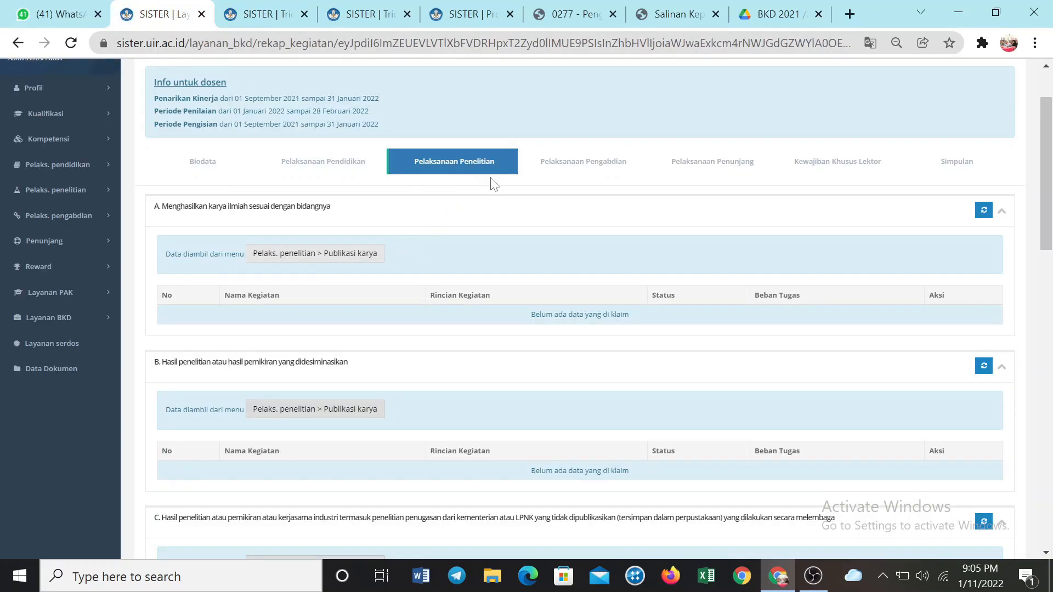
{"action": "left_click", "coordinate": [558, 173]}
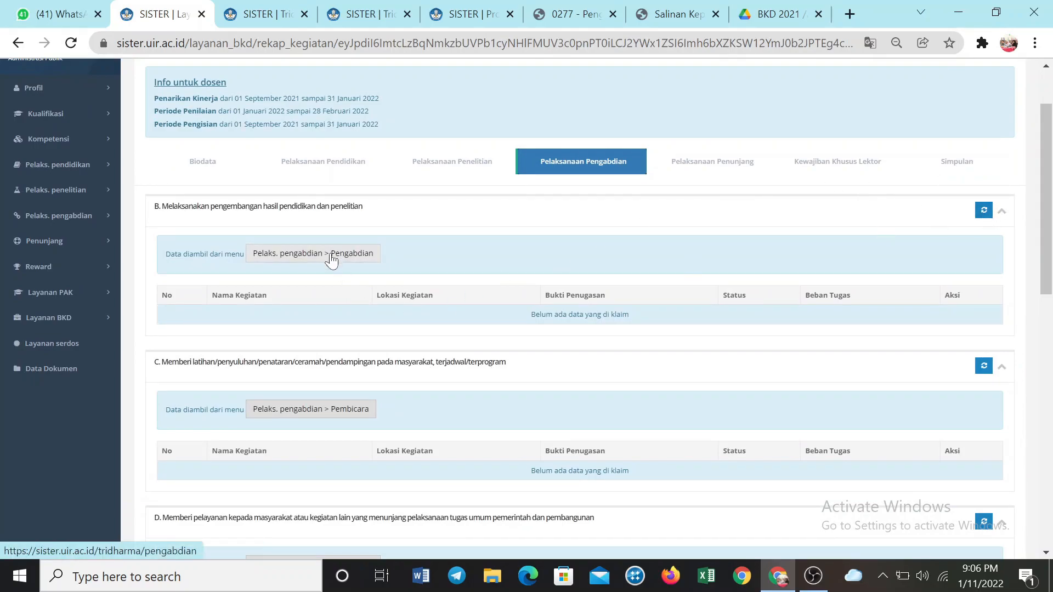
{"action": "left_click", "coordinate": [300, 258]}
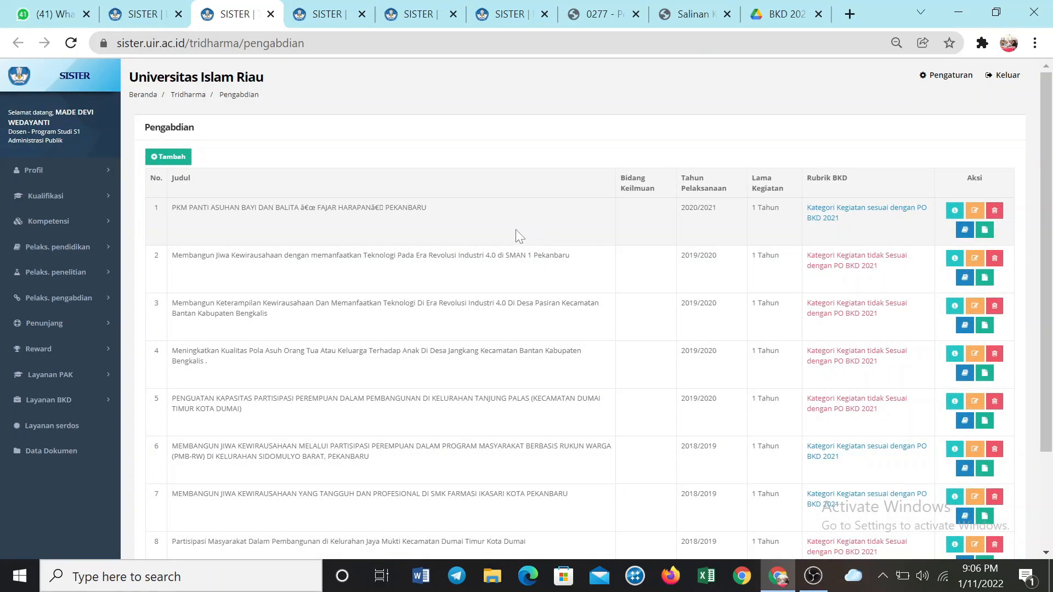
{"action": "scroll", "coordinate": [518, 232], "scroll_direction": "down", "scroll_amount": 3}
{"action": "scroll", "coordinate": [526, 230], "scroll_direction": "up", "scroll_amount": 3}
{"action": "scroll", "coordinate": [571, 247], "scroll_direction": "down", "scroll_amount": 2}
{"action": "scroll", "coordinate": [571, 247], "scroll_direction": "down", "scroll_amount": 1}
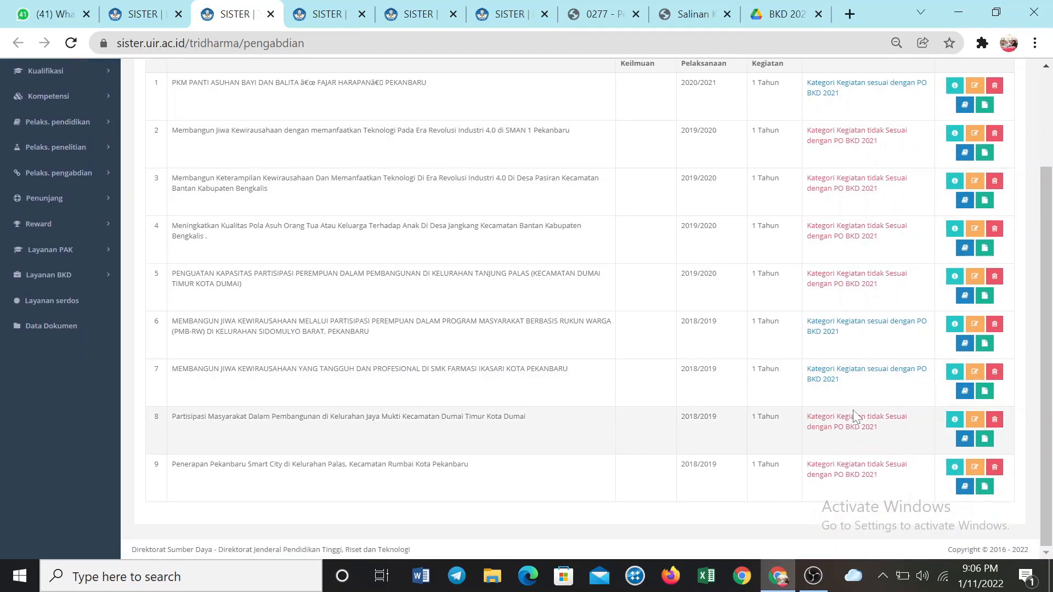
{"action": "scroll", "coordinate": [785, 352], "scroll_direction": "up", "scroll_amount": 3}
{"action": "scroll", "coordinate": [785, 353], "scroll_direction": "down", "scroll_amount": 3}
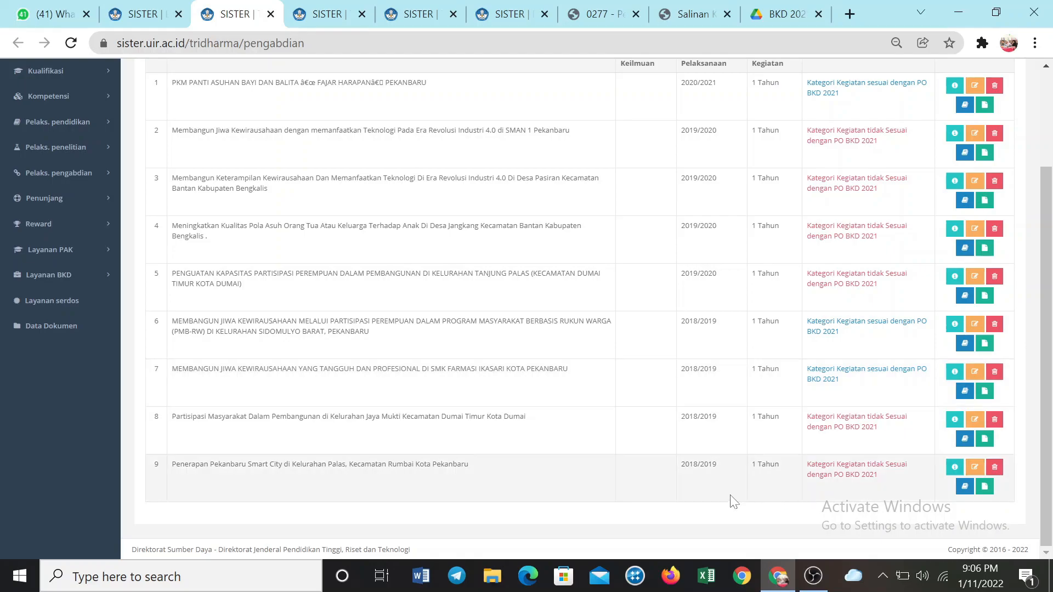
{"action": "scroll", "coordinate": [673, 345], "scroll_direction": "up", "scroll_amount": 3}
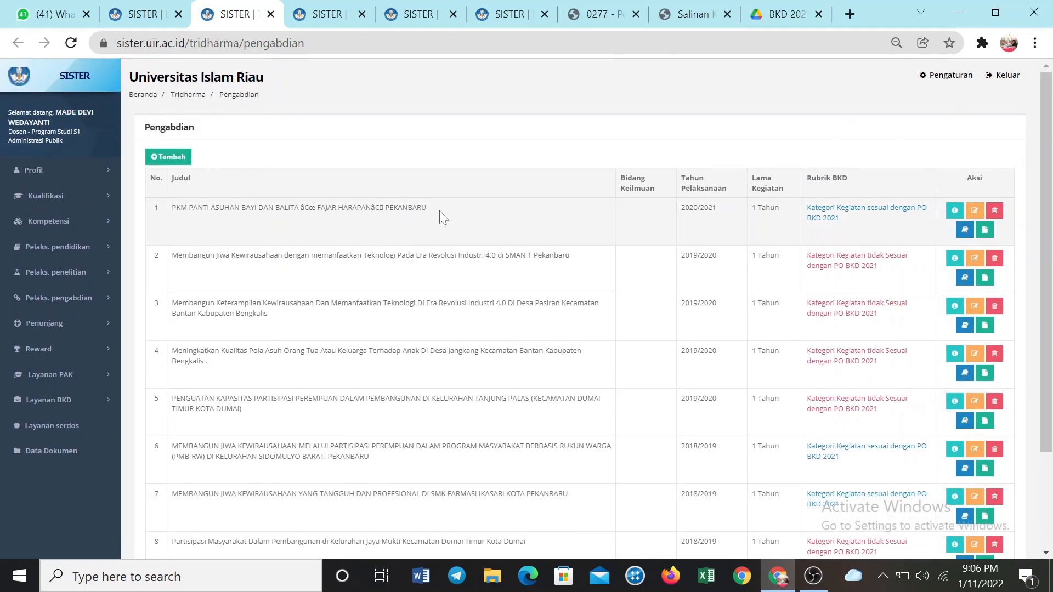
Compare section B of Pelaksanaan Pengabdian in the report with the entries in the Pengabdian source list
{"action": "left_click", "coordinate": [144, 14]}
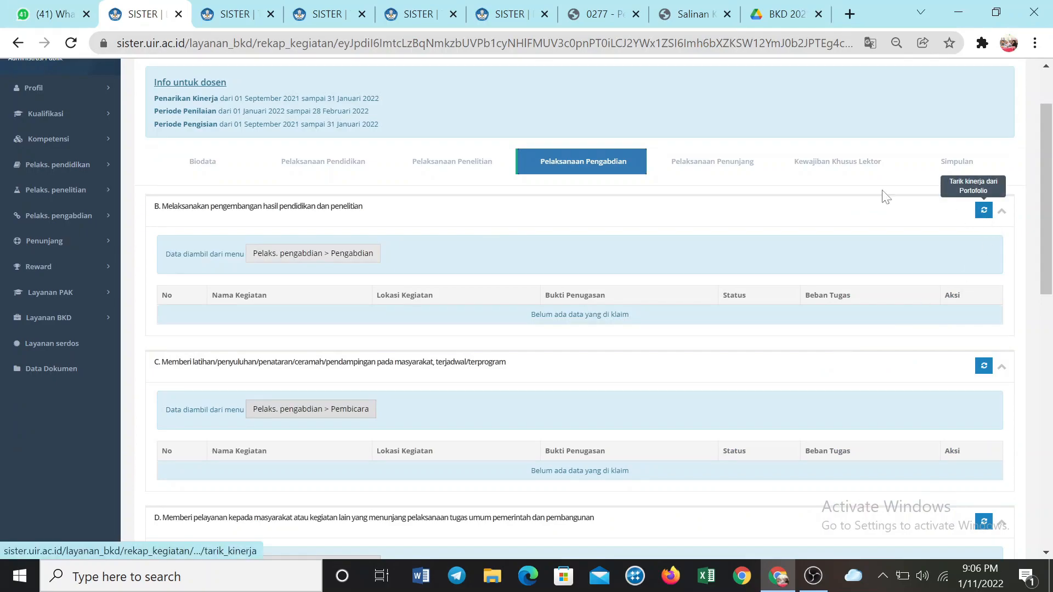
{"action": "left_click", "coordinate": [236, 14]}
{"action": "scroll", "coordinate": [504, 267], "scroll_direction": "down", "scroll_amount": 3}
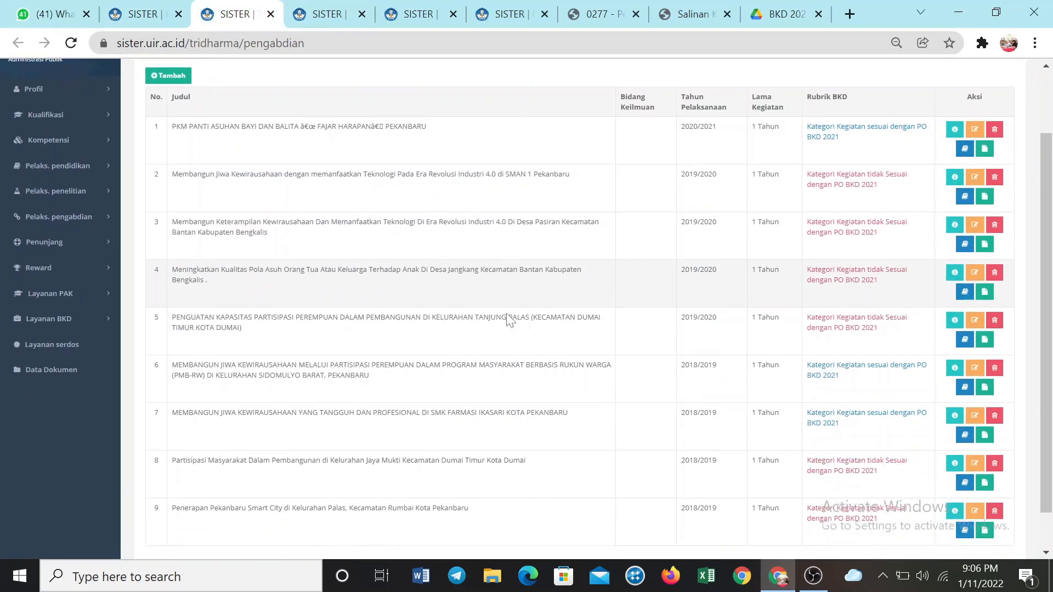
{"action": "scroll", "coordinate": [501, 329], "scroll_direction": "up", "scroll_amount": 3}
{"action": "left_click", "coordinate": [186, 20]}
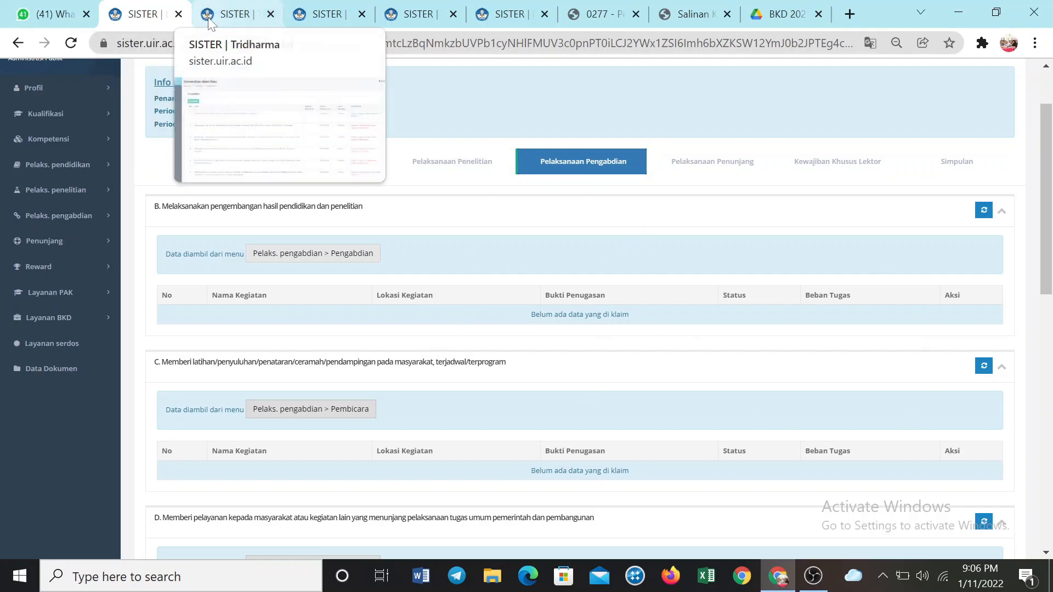
Open Pelaksanaan Penunjang and review the supporting activities, source menus and status values in sections A to J
{"action": "left_click", "coordinate": [705, 173]}
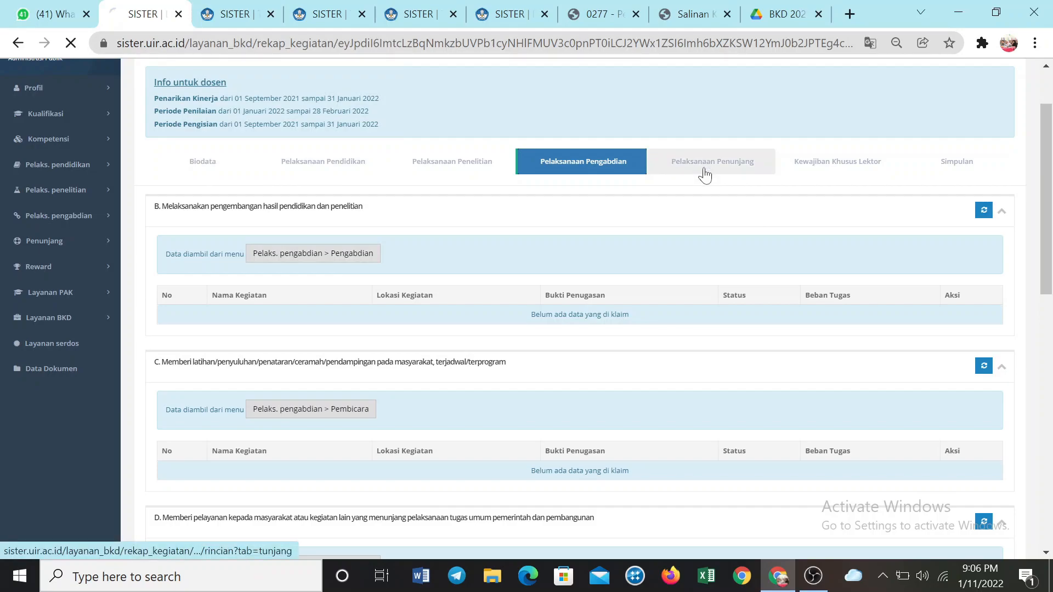
{"action": "scroll", "coordinate": [654, 320], "scroll_direction": "down", "scroll_amount": 2}
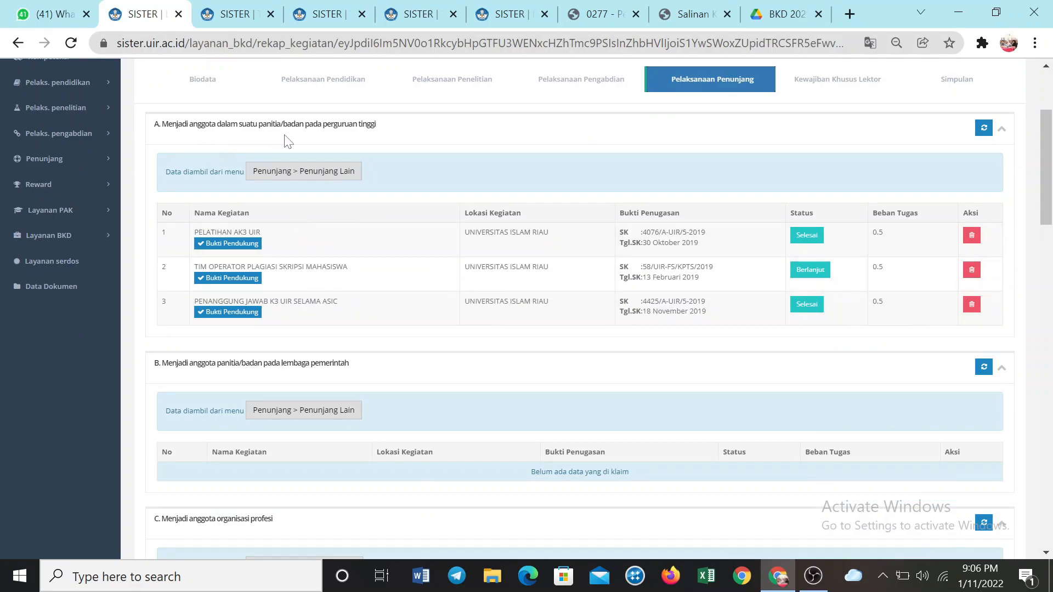
{"action": "scroll", "coordinate": [309, 271], "scroll_direction": "down", "scroll_amount": 2}
{"action": "scroll", "coordinate": [220, 235], "scroll_direction": "down", "scroll_amount": 1}
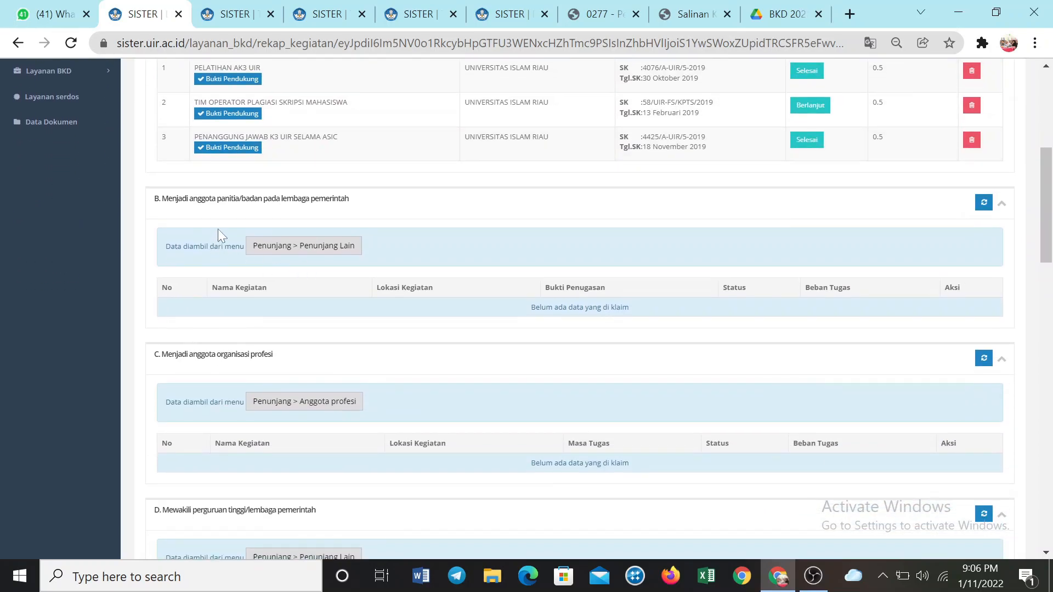
{"action": "scroll", "coordinate": [287, 261], "scroll_direction": "down", "scroll_amount": 9}
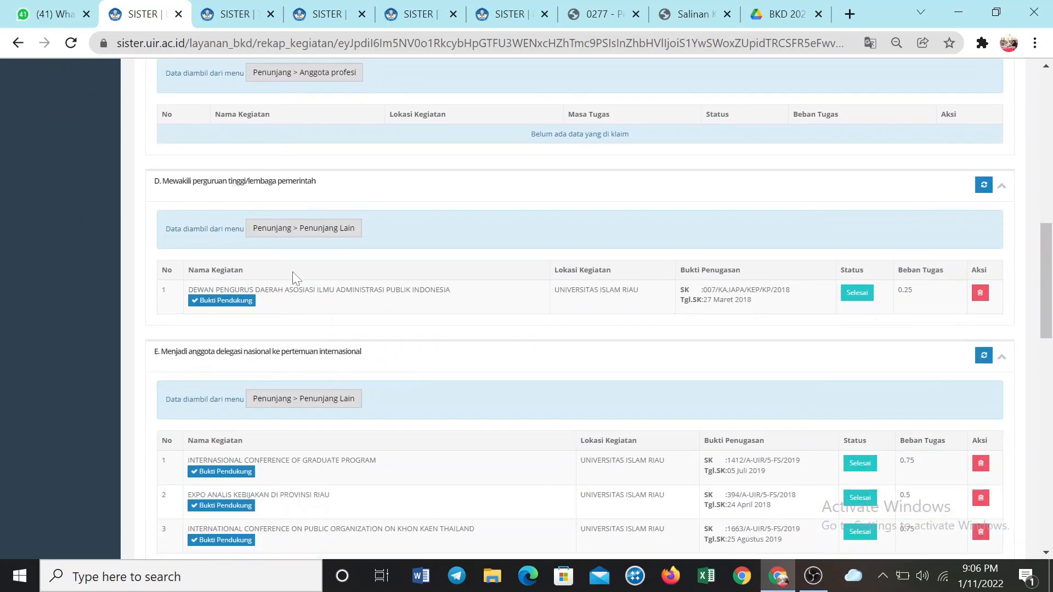
{"action": "scroll", "coordinate": [283, 286], "scroll_direction": "down", "scroll_amount": 9}
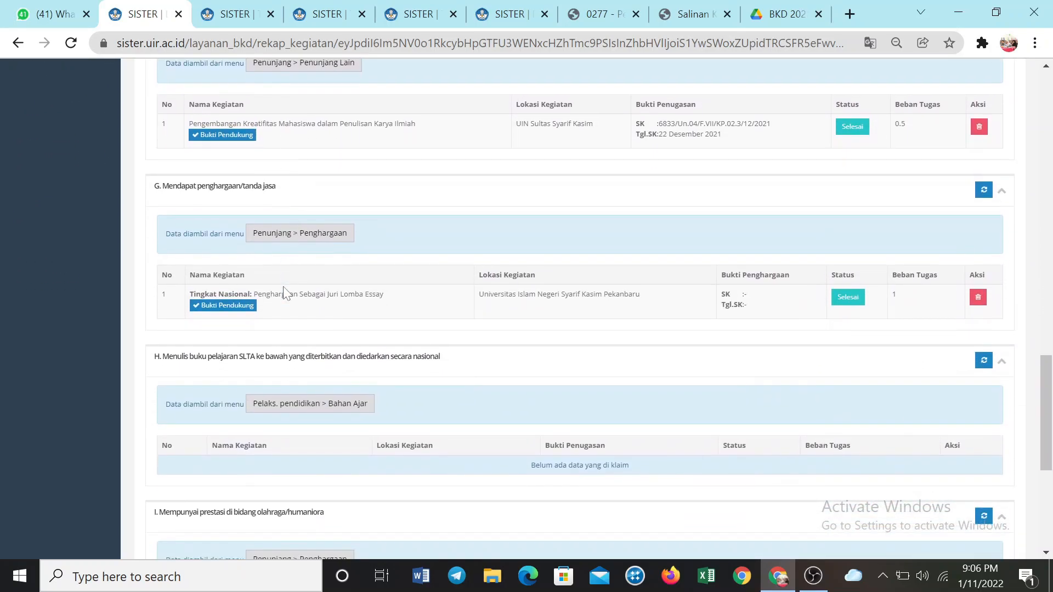
{"action": "scroll", "coordinate": [503, 313], "scroll_direction": "down", "scroll_amount": 5}
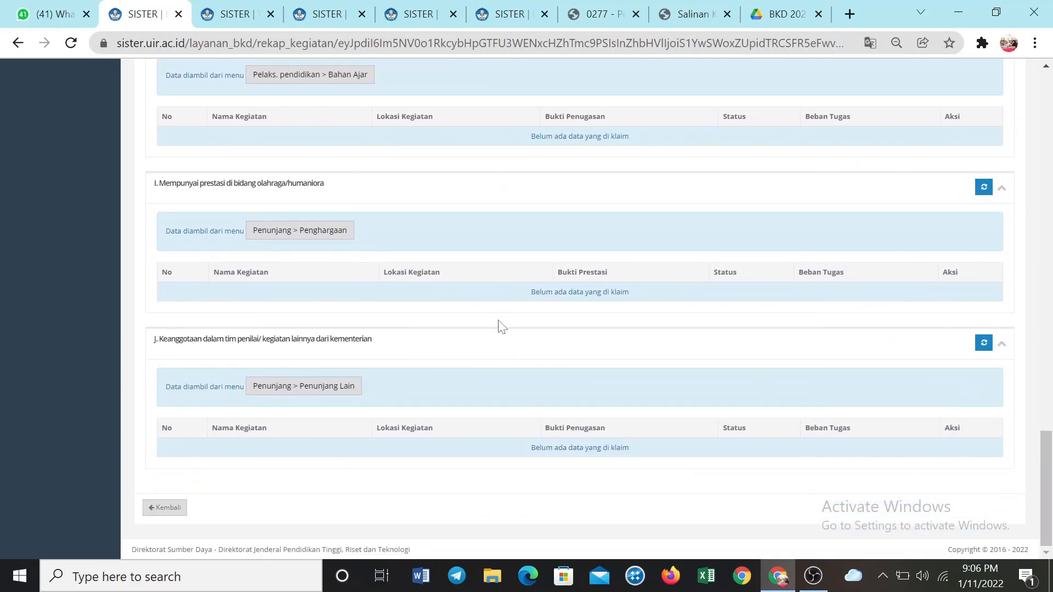
Go back over the Penunjang sections and locate the option for pulling performance data from the portfolio in each one
{"action": "scroll", "coordinate": [496, 321], "scroll_direction": "up", "scroll_amount": 2}
{"action": "scroll", "coordinate": [489, 312], "scroll_direction": "up", "scroll_amount": 4}
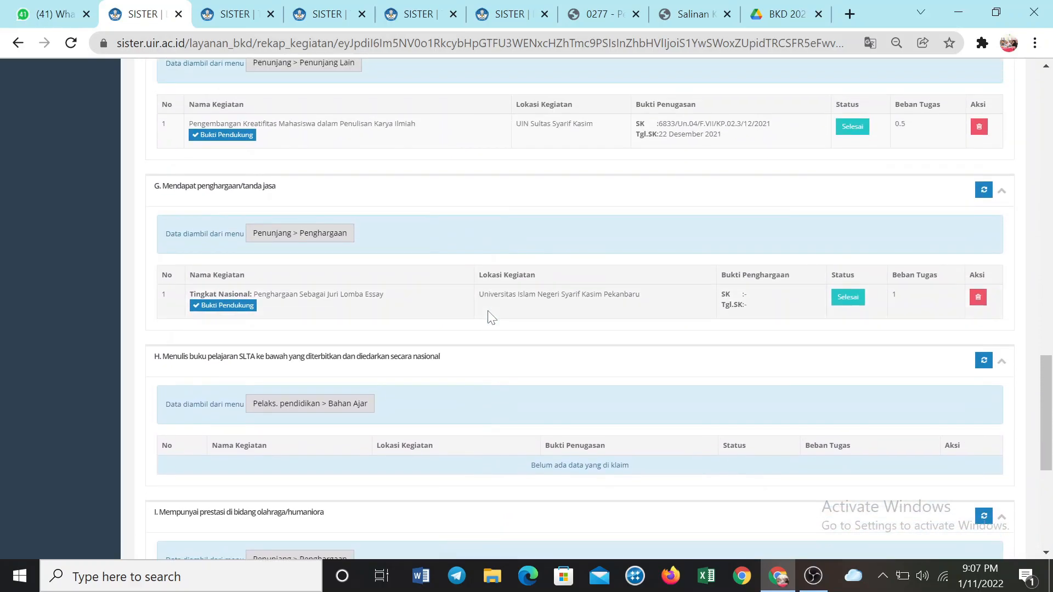
{"action": "scroll", "coordinate": [489, 317], "scroll_direction": "up", "scroll_amount": 10}
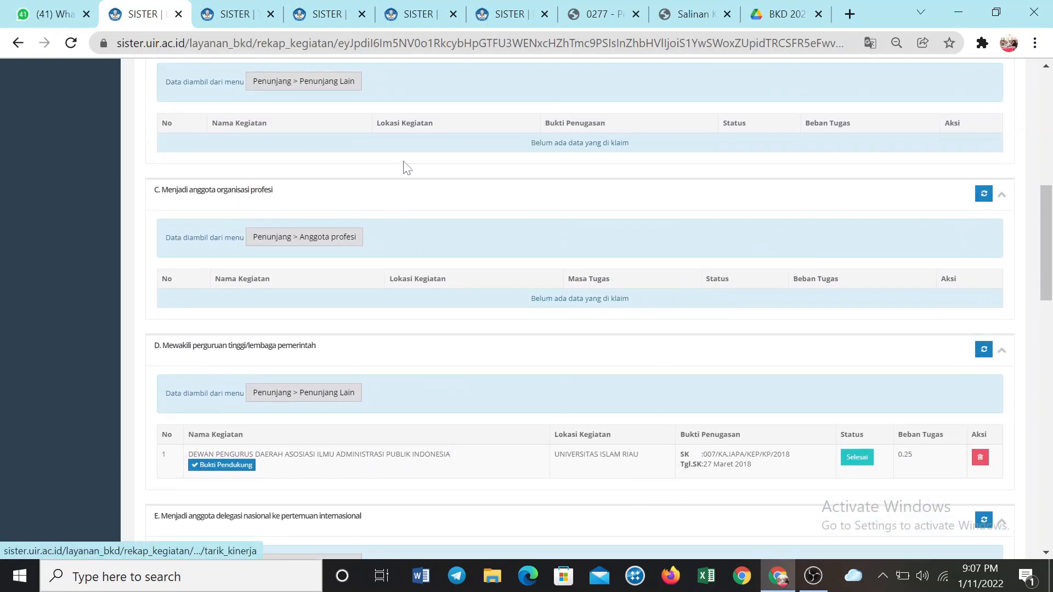
{"action": "scroll", "coordinate": [899, 229], "scroll_direction": "up", "scroll_amount": 8}
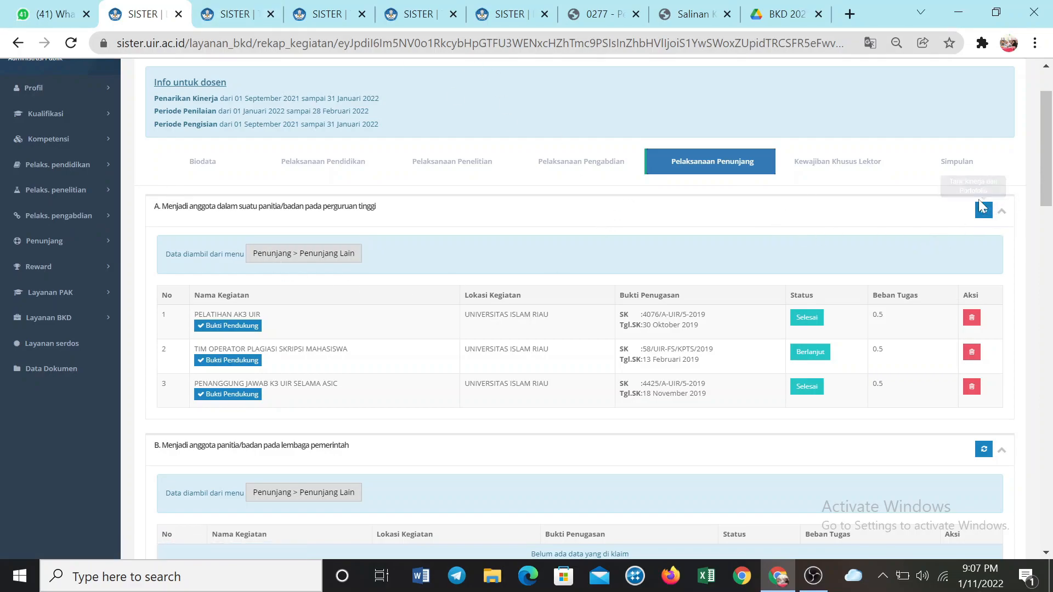
{"action": "scroll", "coordinate": [987, 451], "scroll_direction": "down", "scroll_amount": 8}
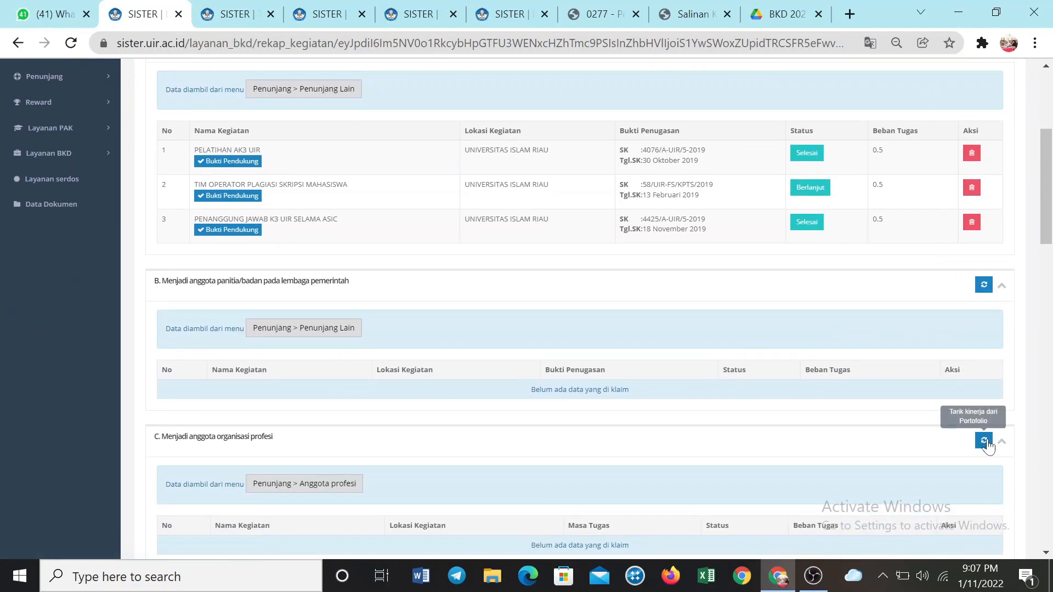
{"action": "scroll", "coordinate": [987, 483], "scroll_direction": "down", "scroll_amount": 10}
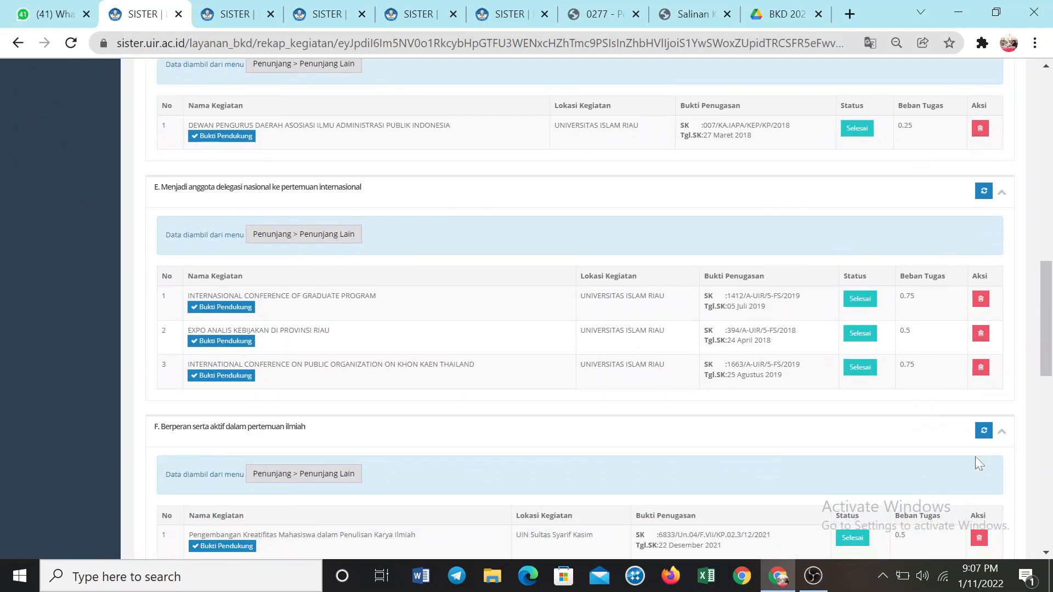
{"action": "scroll", "coordinate": [869, 359], "scroll_direction": "up", "scroll_amount": 20}
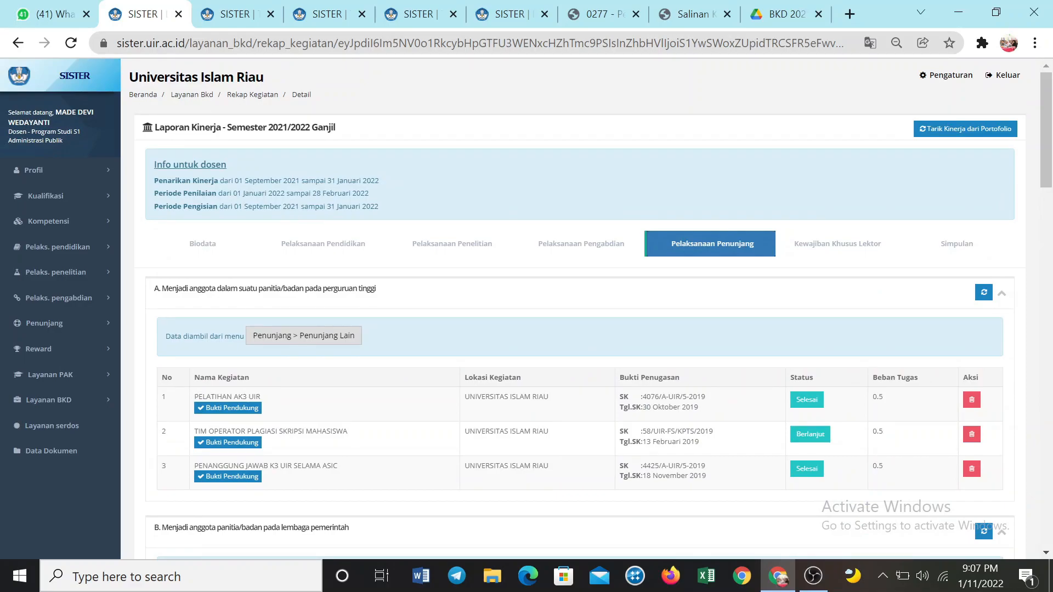
Open Kewajiban Khusus Lektor and review the functional position, minimum requirements and section A, Menulis buku ajar/buku teks
{"action": "scroll", "coordinate": [551, 404], "scroll_direction": "down", "scroll_amount": 9}
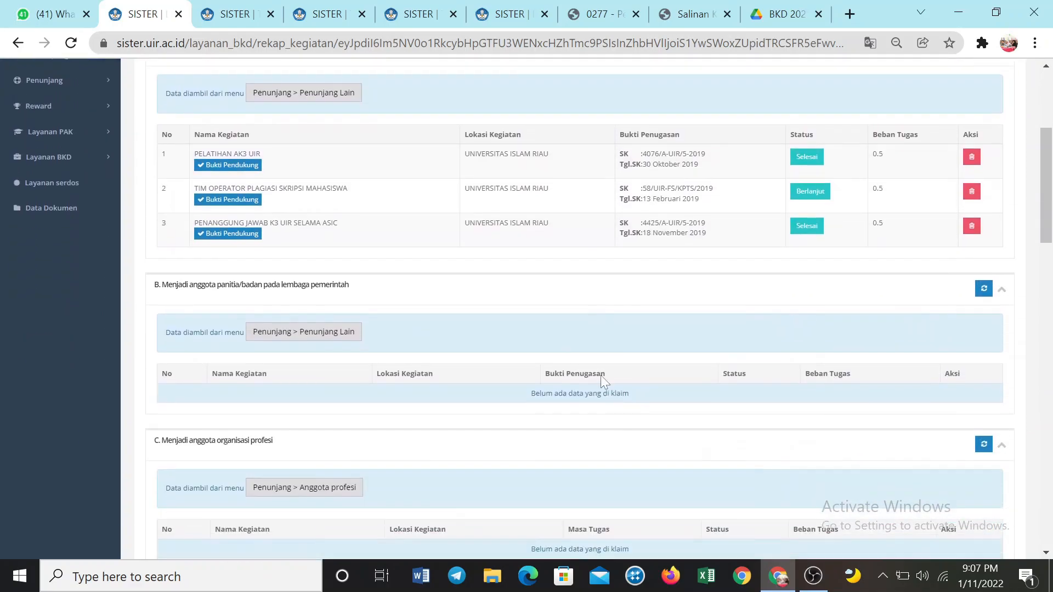
{"action": "scroll", "coordinate": [610, 360], "scroll_direction": "down", "scroll_amount": 3}
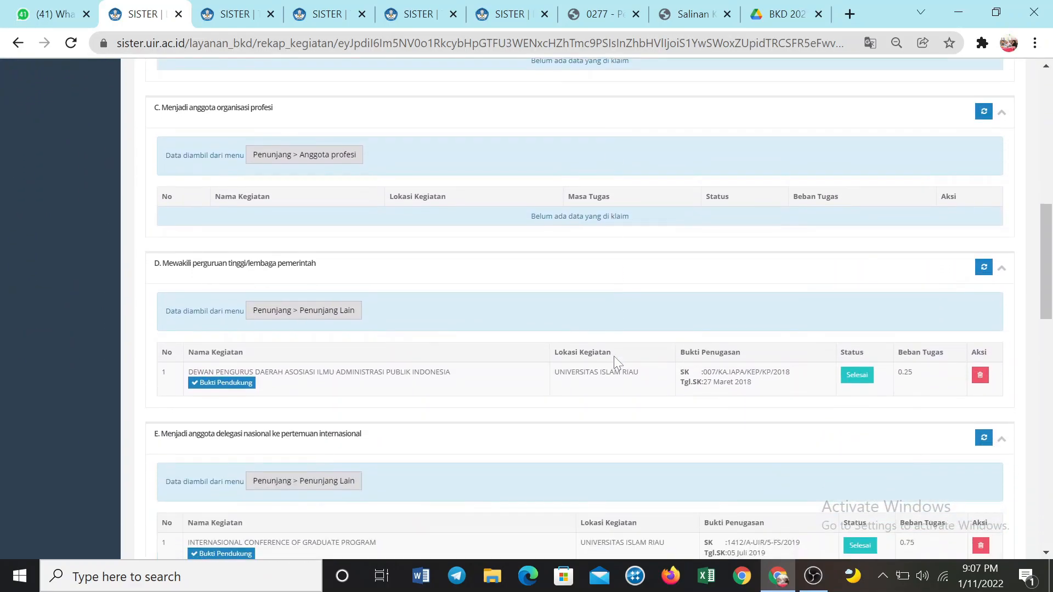
{"action": "scroll", "coordinate": [609, 356], "scroll_direction": "up", "scroll_amount": 12}
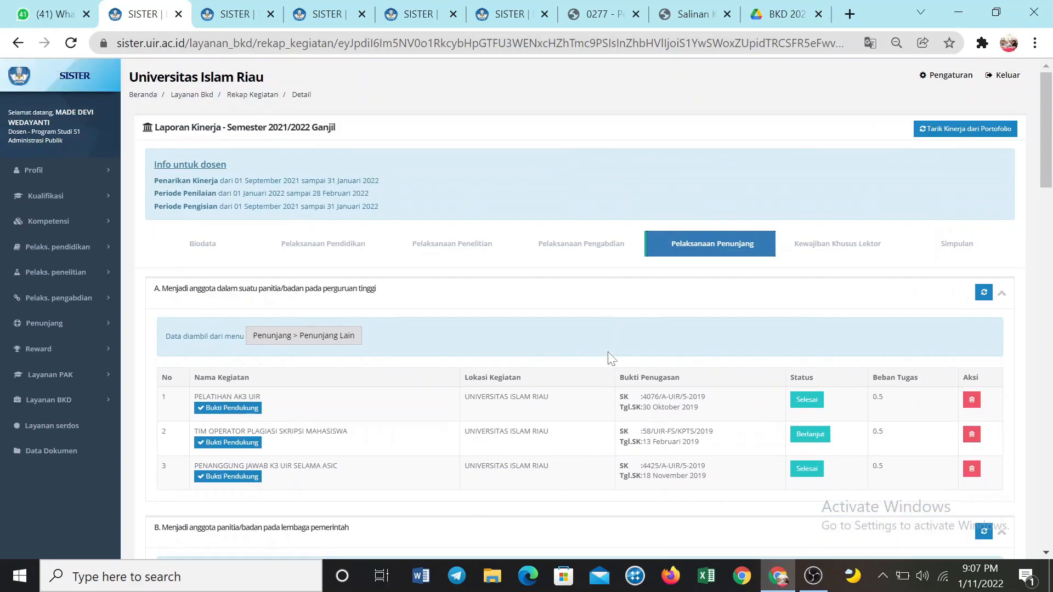
{"action": "left_click", "coordinate": [821, 256]}
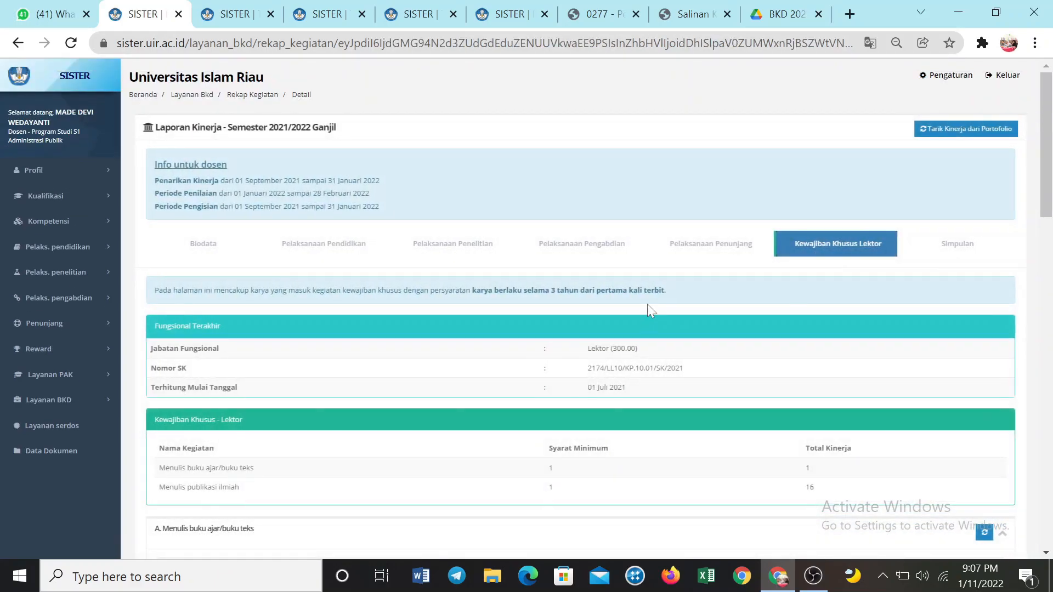
{"action": "scroll", "coordinate": [638, 315], "scroll_direction": "down", "scroll_amount": 3}
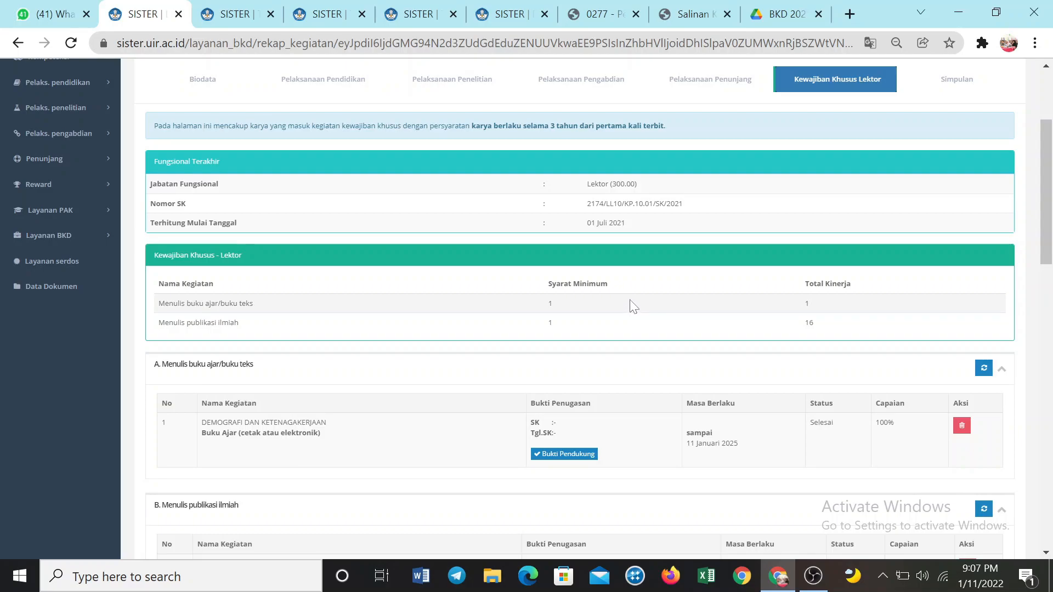
{"action": "scroll", "coordinate": [633, 306], "scroll_direction": "down", "scroll_amount": 2}
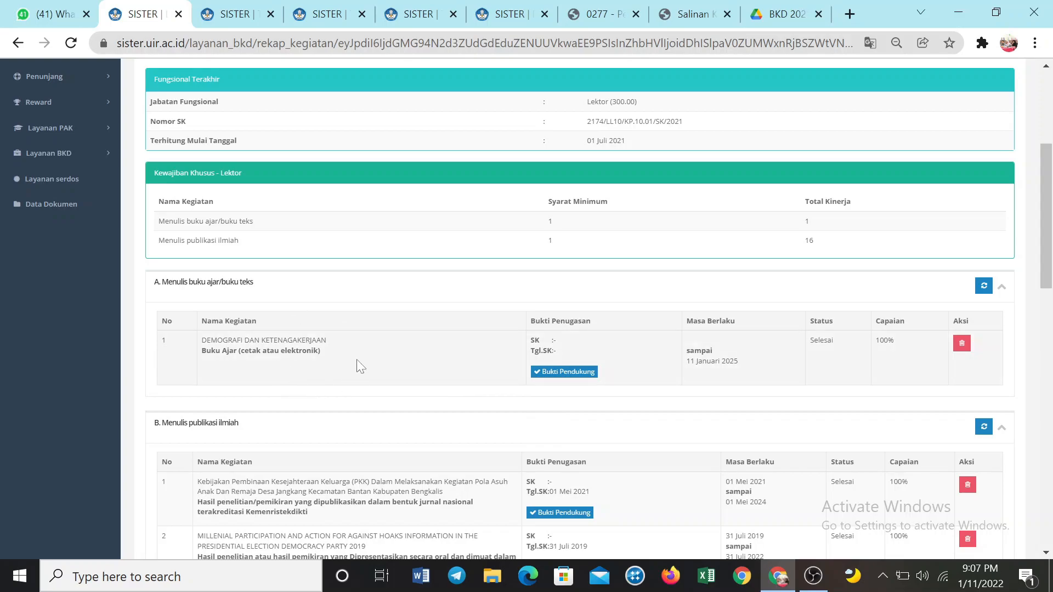
{"action": "left_click", "coordinate": [983, 287]}
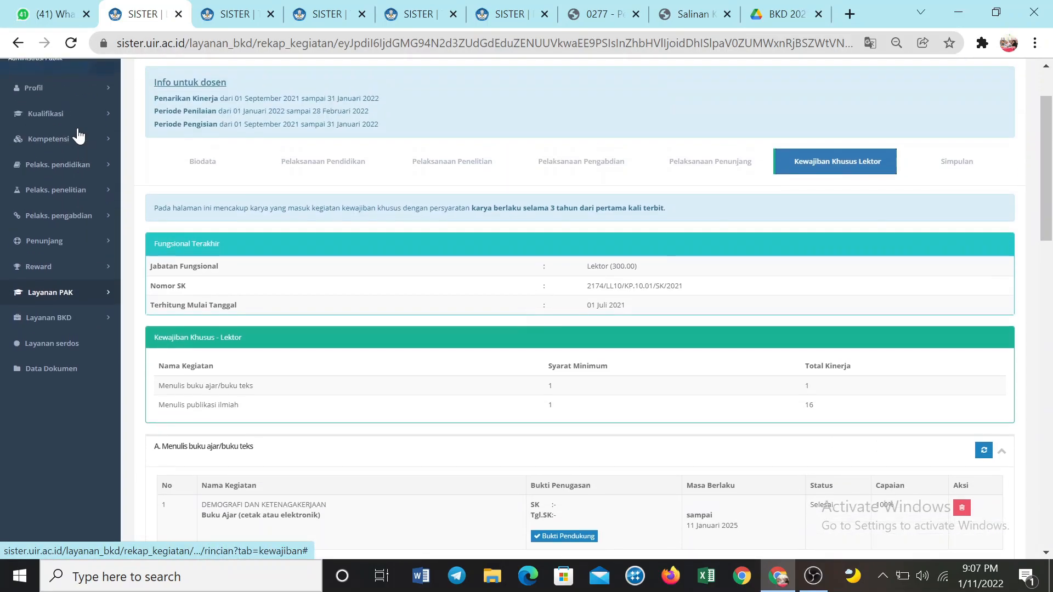
Check the textbook entries in the Bahan Ajar source list, and return to Kewajiban Khusus Lektor in the 2021/2022 Ganjil report
{"action": "left_click", "coordinate": [80, 168]}
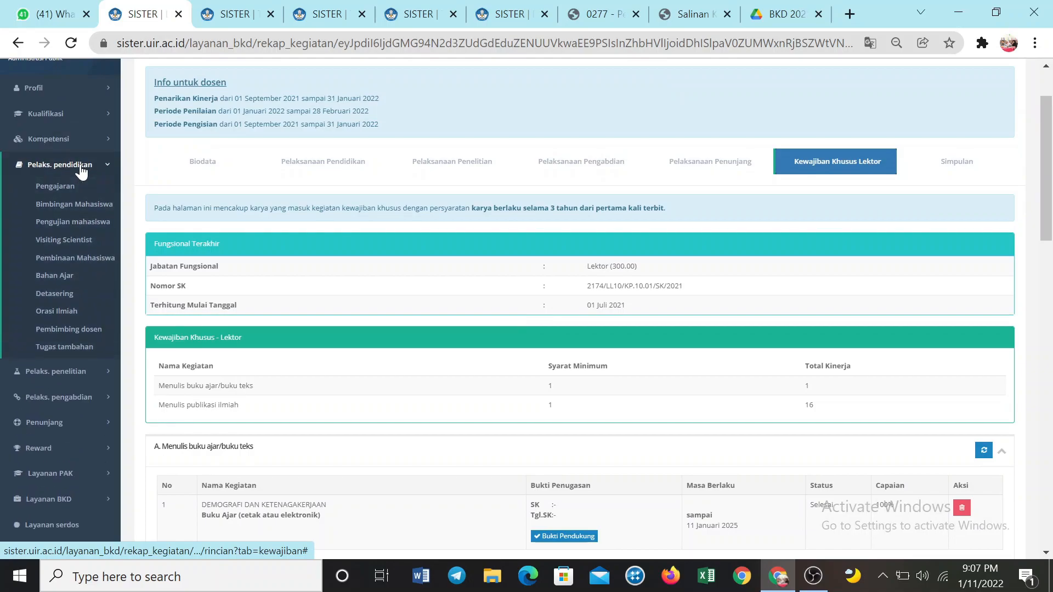
{"action": "left_click", "coordinate": [66, 284]}
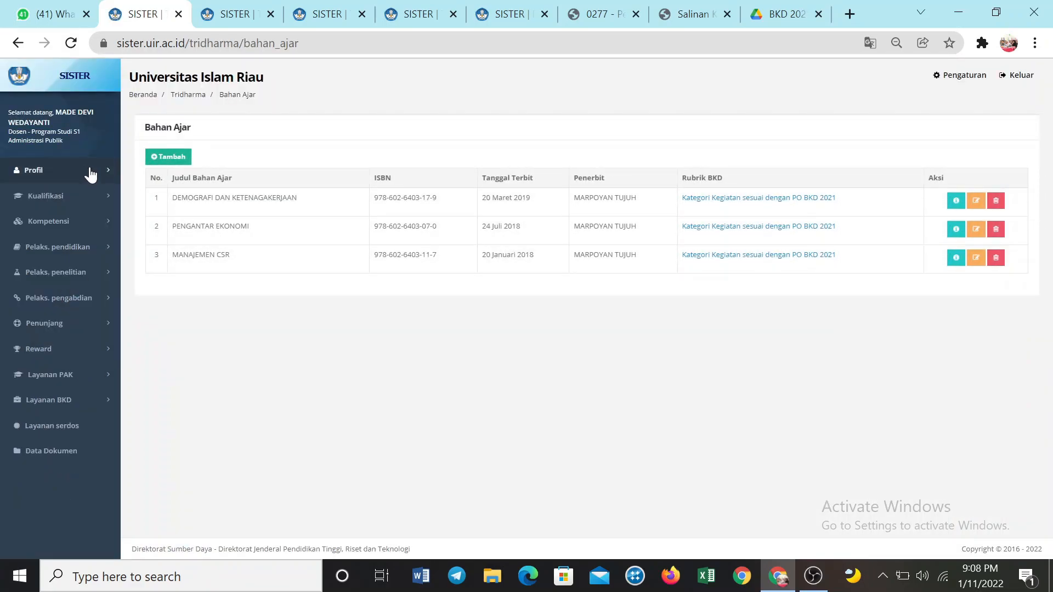
{"action": "left_click", "coordinate": [91, 401]}
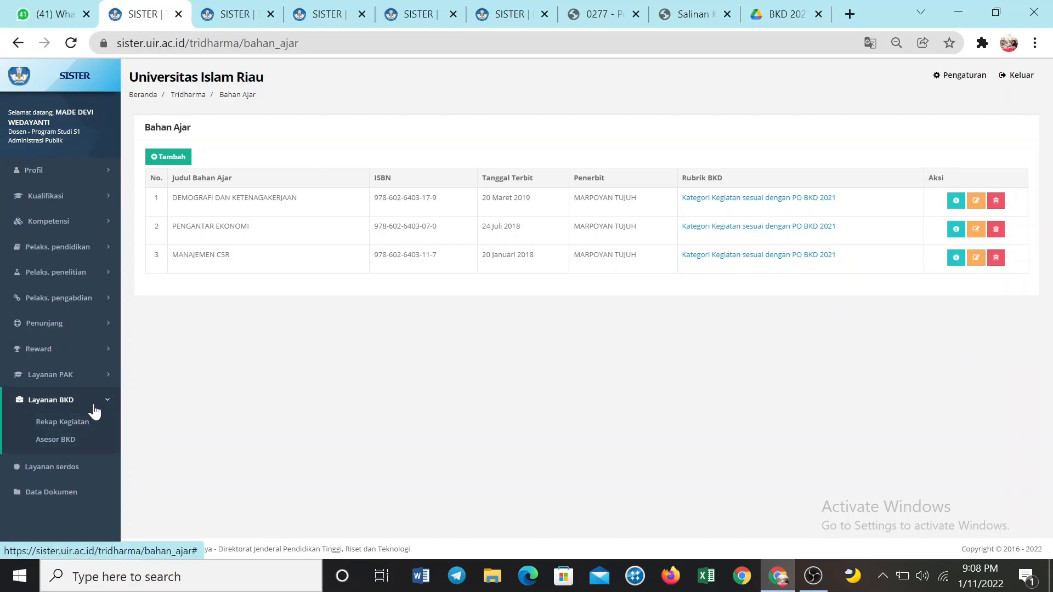
{"action": "left_click", "coordinate": [89, 423]}
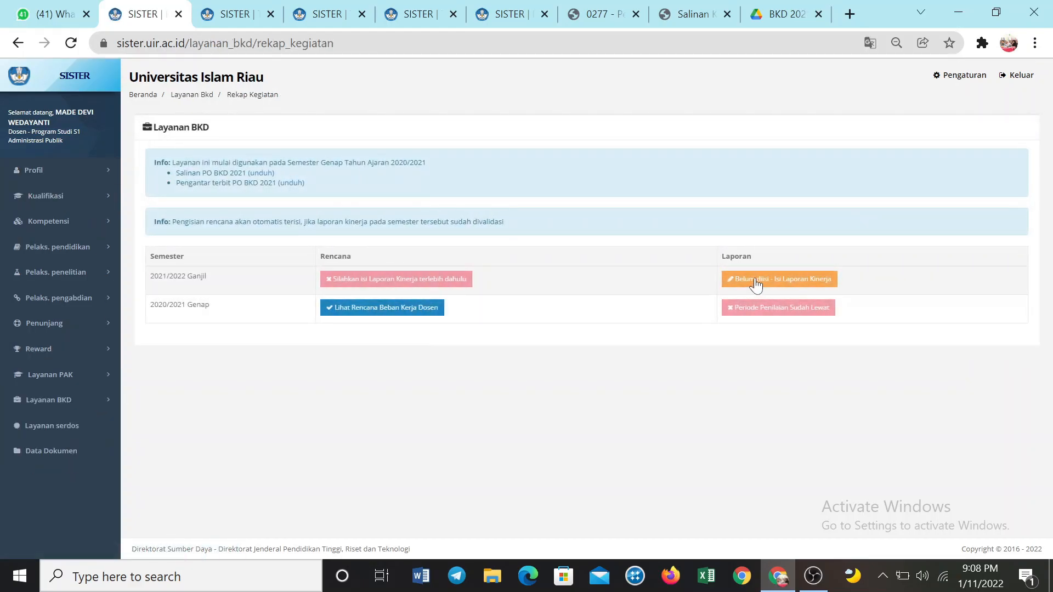
{"action": "left_click", "coordinate": [746, 280]}
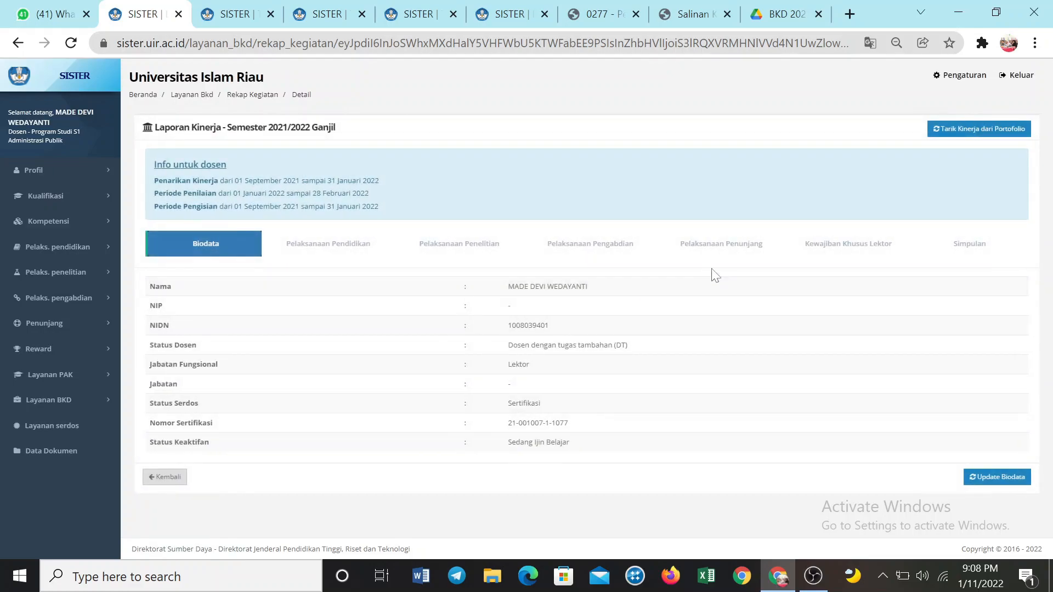
{"action": "left_click", "coordinate": [832, 257]}
Review section B, Menulis publikasi ilmiah, for each publication's supporting evidence, validity period and status, and compare it with the Lektor requirements
{"action": "scroll", "coordinate": [692, 359], "scroll_direction": "down", "scroll_amount": 5}
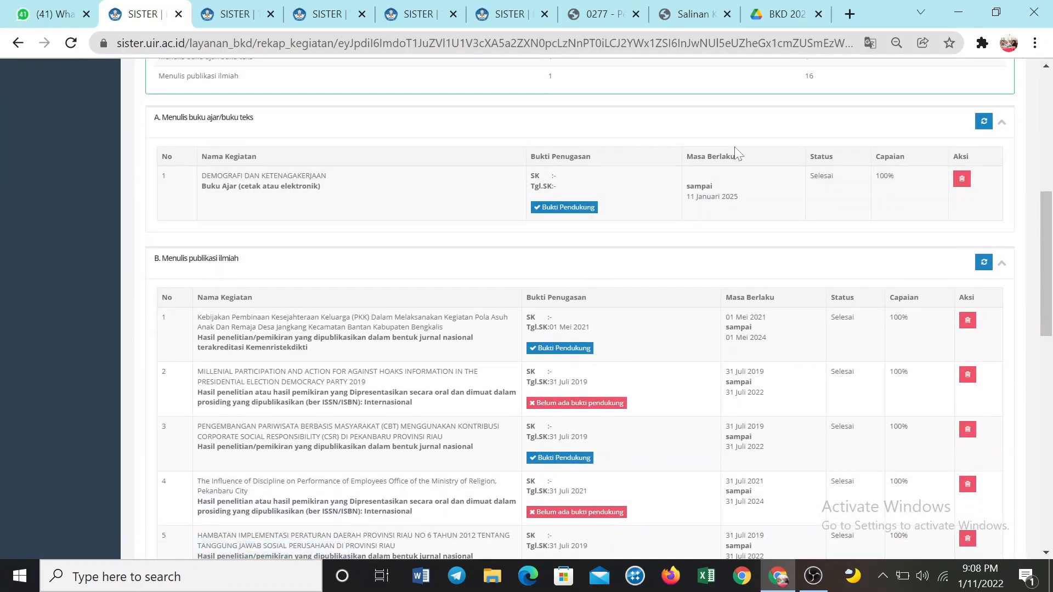
{"action": "scroll", "coordinate": [680, 194], "scroll_direction": "up", "scroll_amount": 3}
{"action": "scroll", "coordinate": [673, 196], "scroll_direction": "up", "scroll_amount": 3}
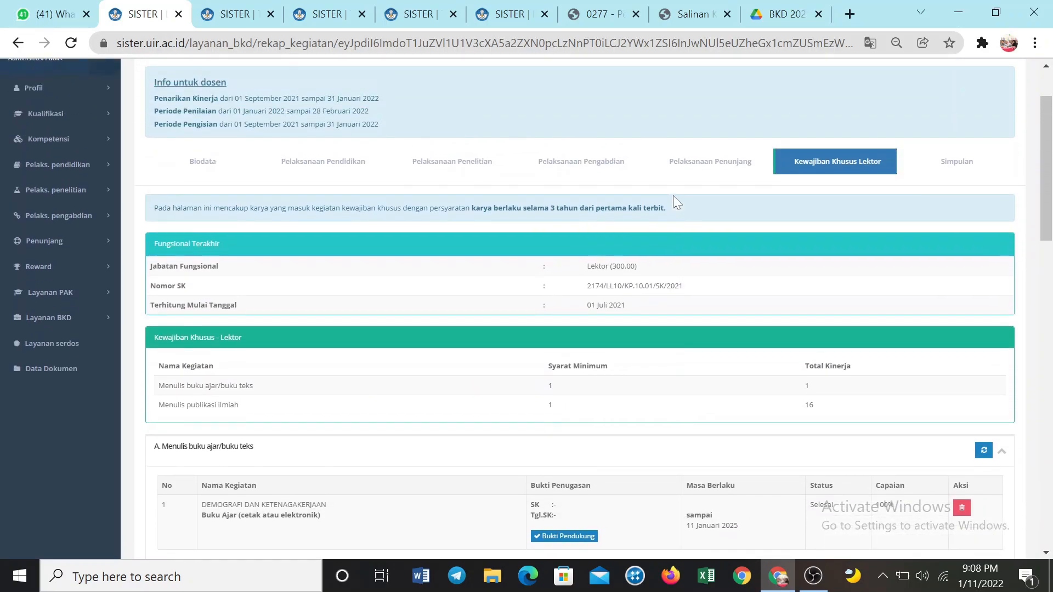
{"action": "scroll", "coordinate": [672, 202], "scroll_direction": "down", "scroll_amount": 1}
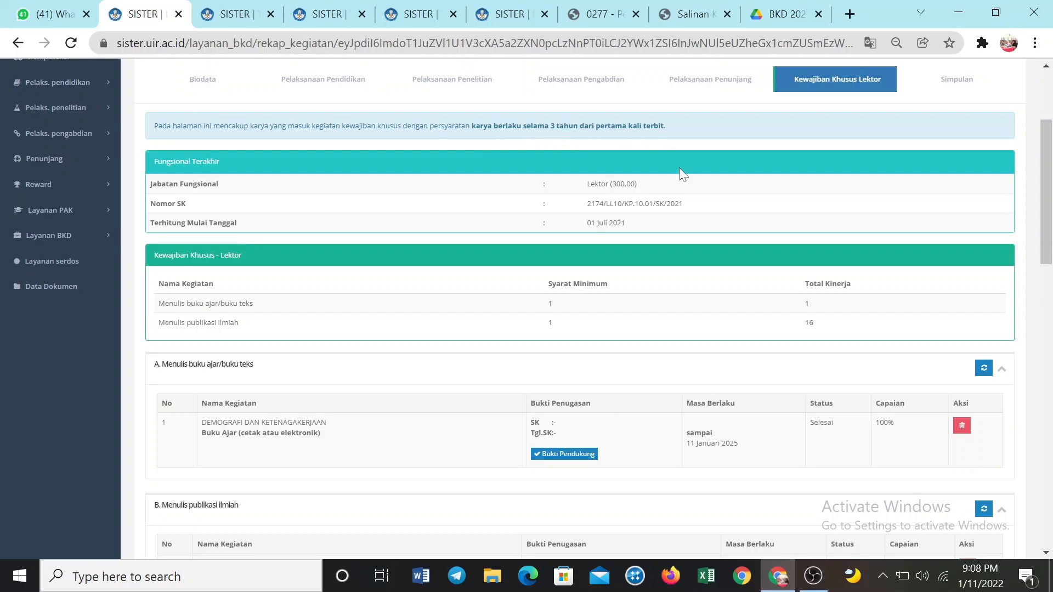
{"action": "scroll", "coordinate": [678, 176], "scroll_direction": "down", "scroll_amount": 7}
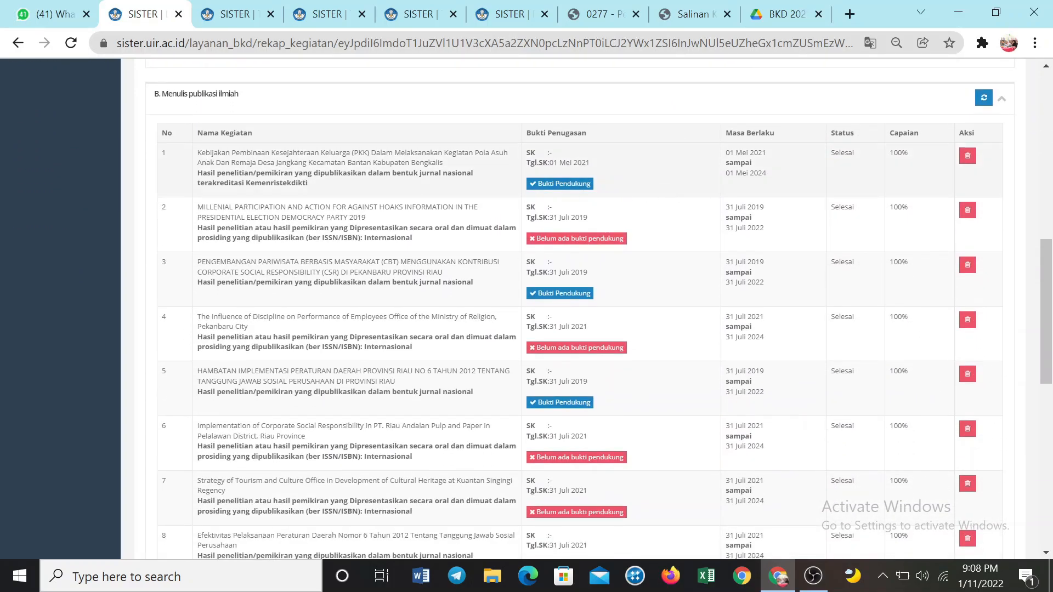
{"action": "scroll", "coordinate": [513, 262], "scroll_direction": "down", "scroll_amount": 7}
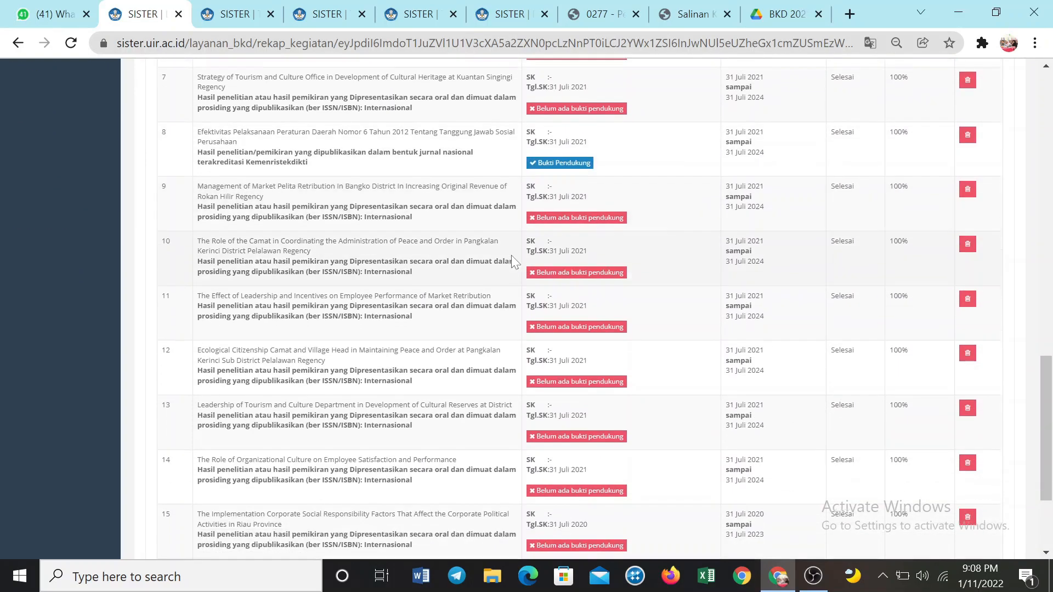
{"action": "scroll", "coordinate": [516, 269], "scroll_direction": "down", "scroll_amount": 3}
{"action": "scroll", "coordinate": [548, 296], "scroll_direction": "up", "scroll_amount": 5}
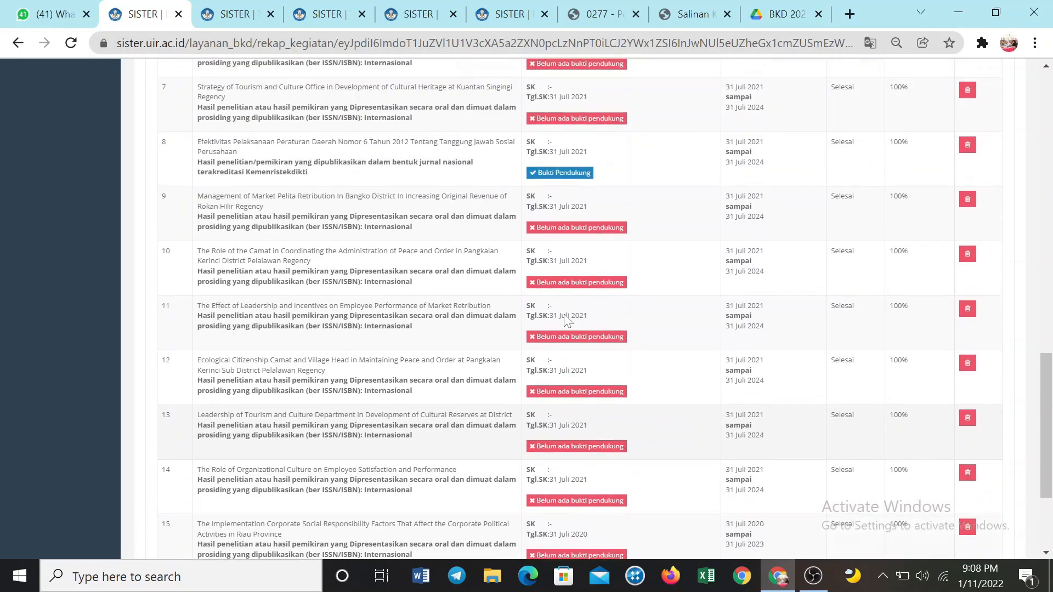
{"action": "scroll", "coordinate": [564, 310], "scroll_direction": "up", "scroll_amount": 4}
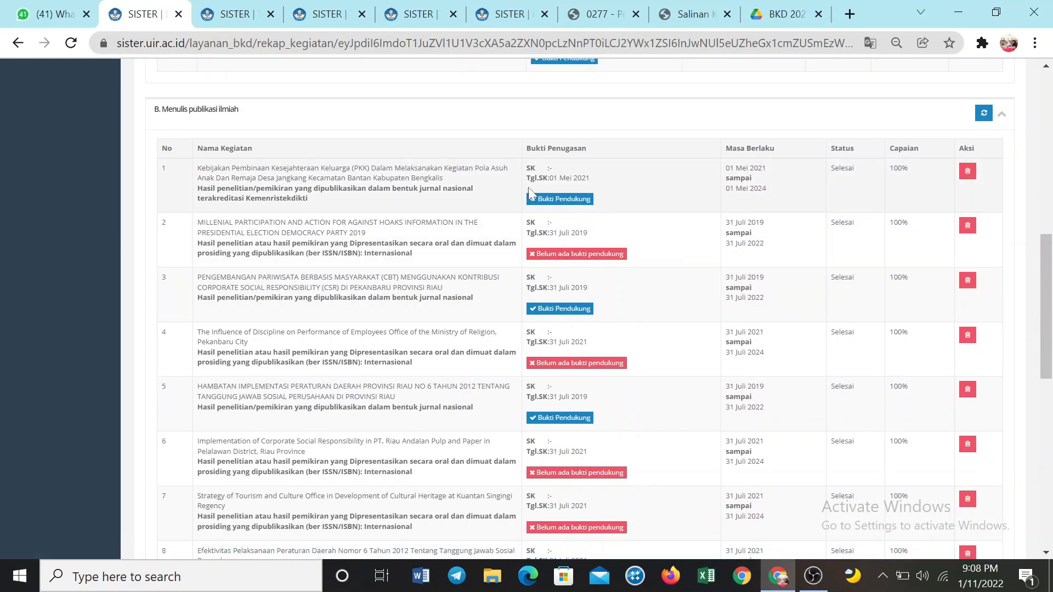
{"action": "scroll", "coordinate": [682, 274], "scroll_direction": "up", "scroll_amount": 3}
{"action": "scroll", "coordinate": [685, 307], "scroll_direction": "up", "scroll_amount": 7}
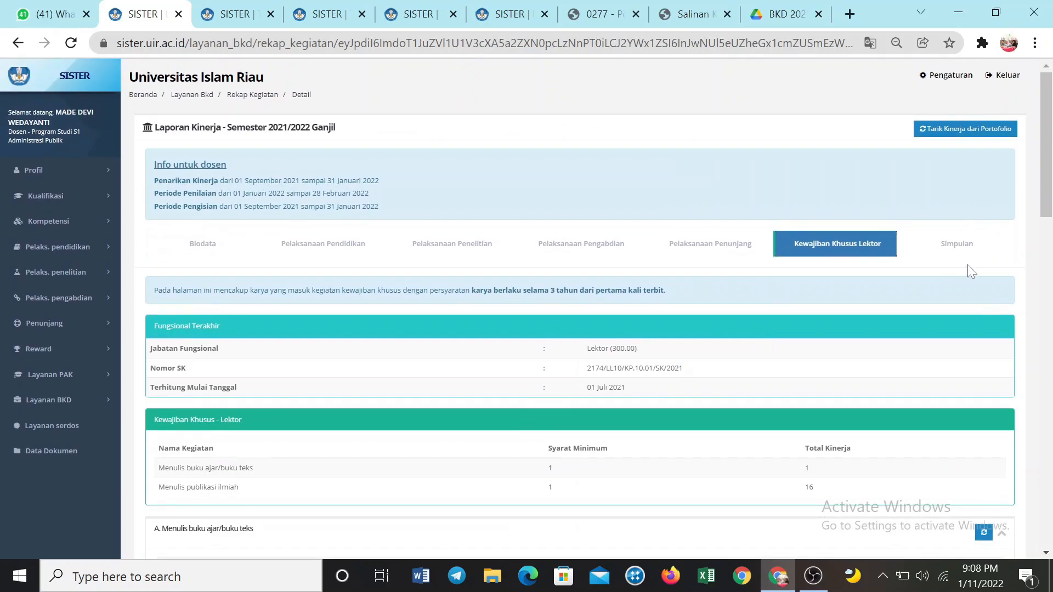
Open Simpulan and review the Kewajiban BKD credits and statuses, the Kewajiban Khusus Lektor fulfilment and the permanent save option
{"action": "left_click", "coordinate": [956, 244]}
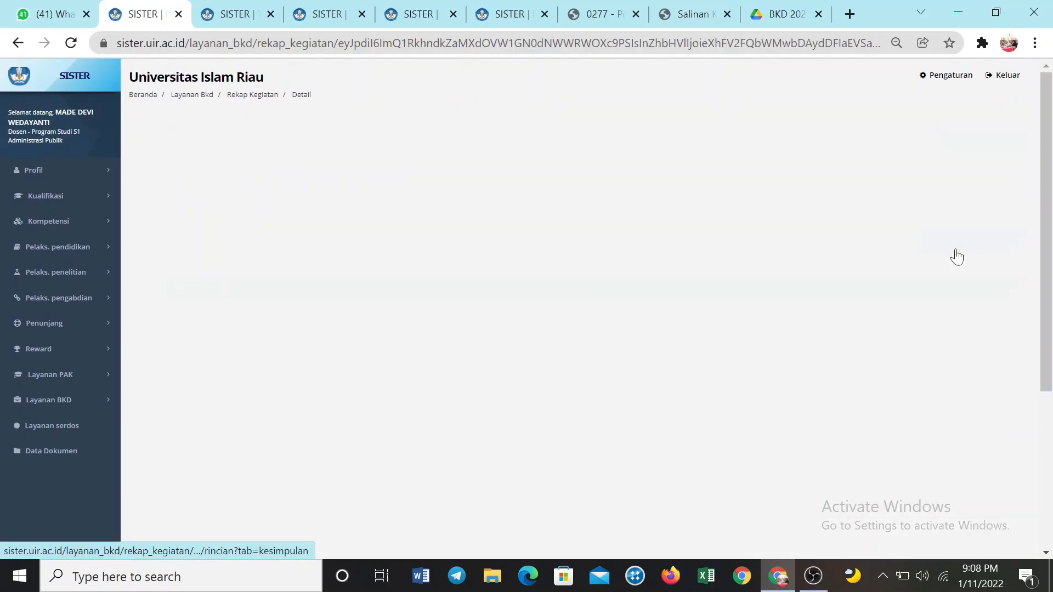
{"action": "scroll", "coordinate": [974, 242], "scroll_direction": "down", "scroll_amount": 4}
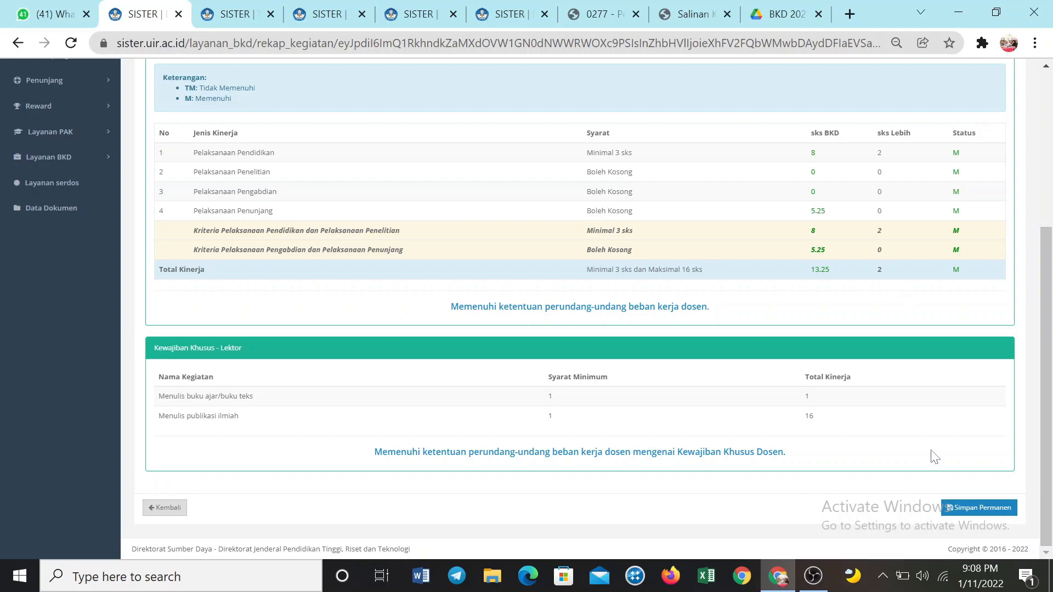
{"action": "scroll", "coordinate": [722, 206], "scroll_direction": "up", "scroll_amount": 5}
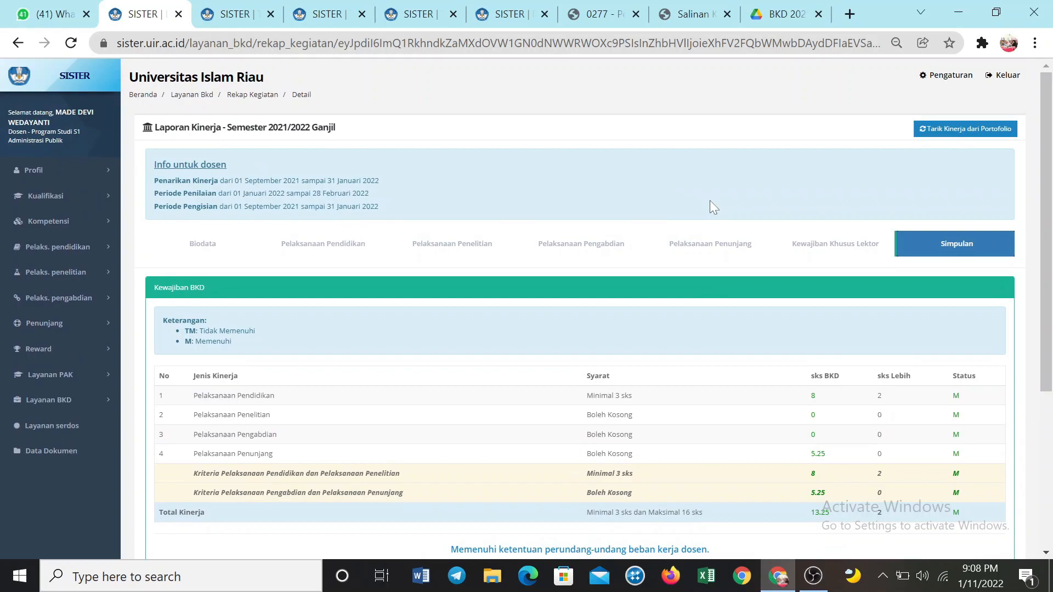
{"action": "scroll", "coordinate": [710, 203], "scroll_direction": "down", "scroll_amount": 5}
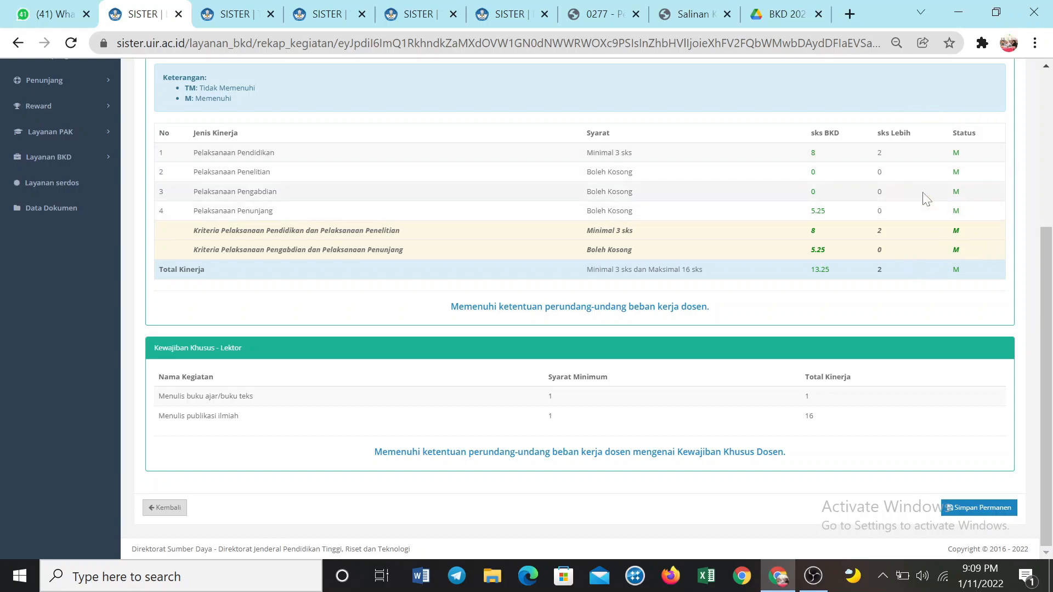
{"action": "scroll", "coordinate": [913, 305], "scroll_direction": "up", "scroll_amount": 5}
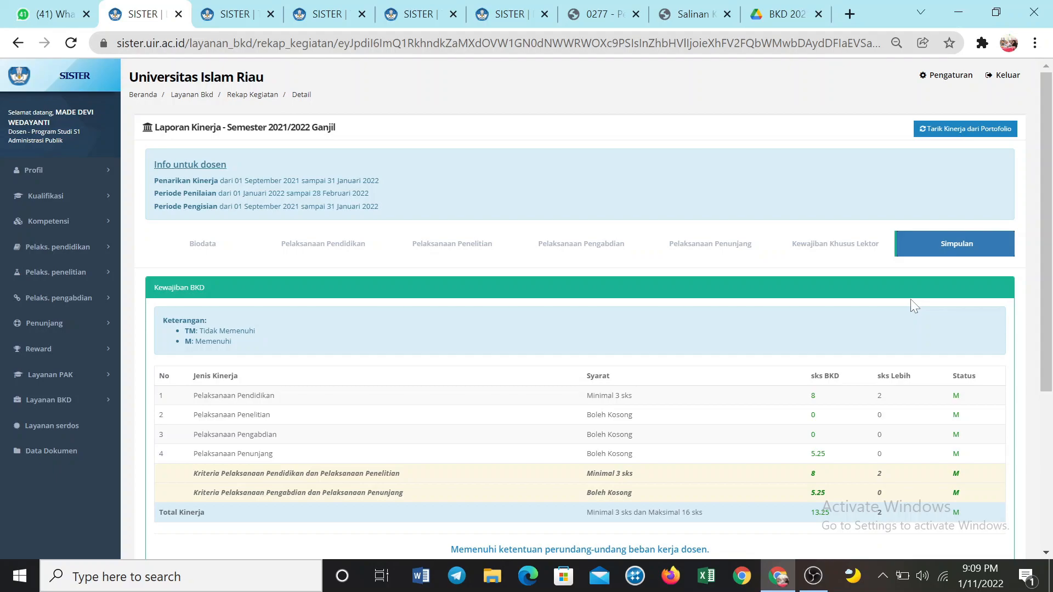
{"action": "scroll", "coordinate": [910, 300], "scroll_direction": "down", "scroll_amount": 5}
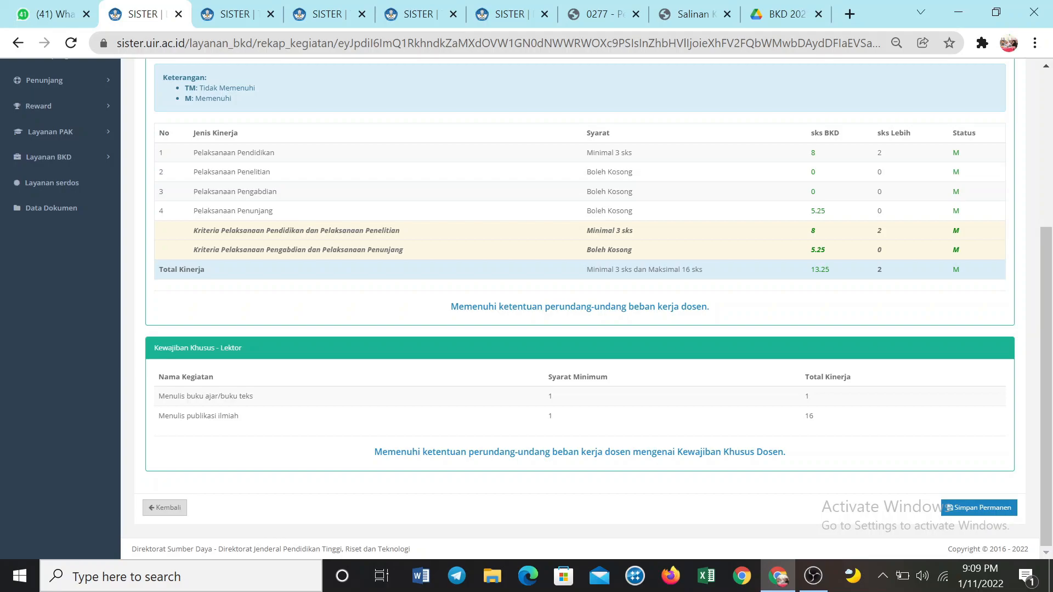
{"action": "scroll", "coordinate": [603, 354], "scroll_direction": "up", "scroll_amount": 2}
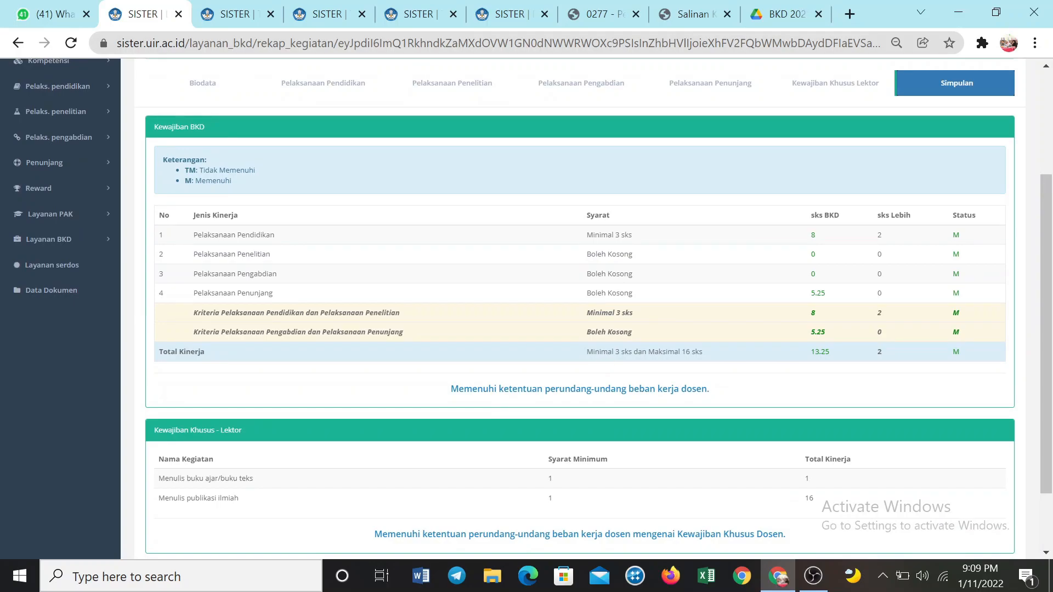
{"action": "scroll", "coordinate": [606, 355], "scroll_direction": "up", "scroll_amount": 4}
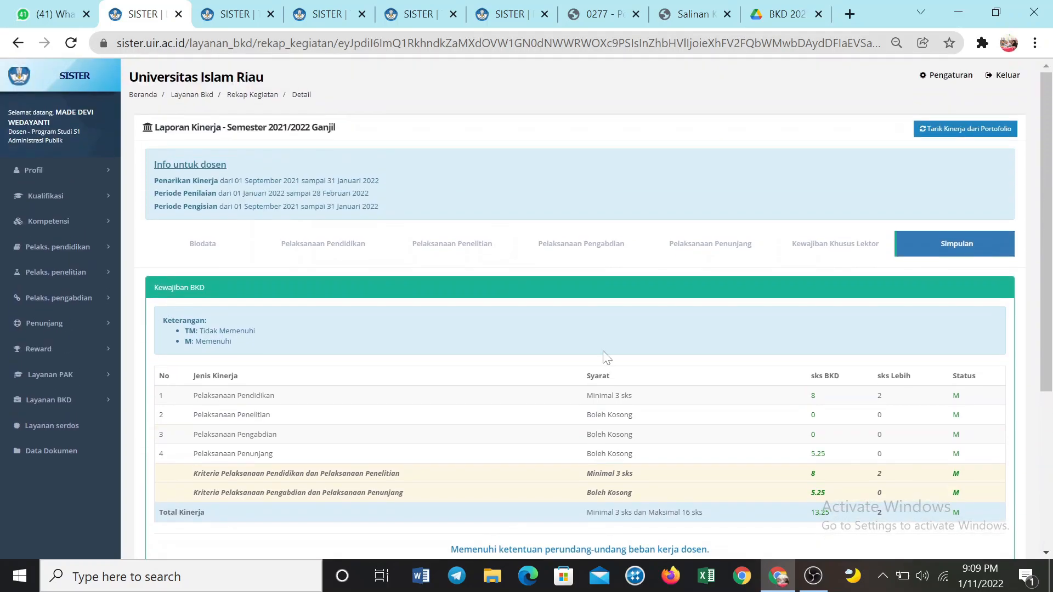
{"action": "scroll", "coordinate": [605, 356], "scroll_direction": "down", "scroll_amount": 2}
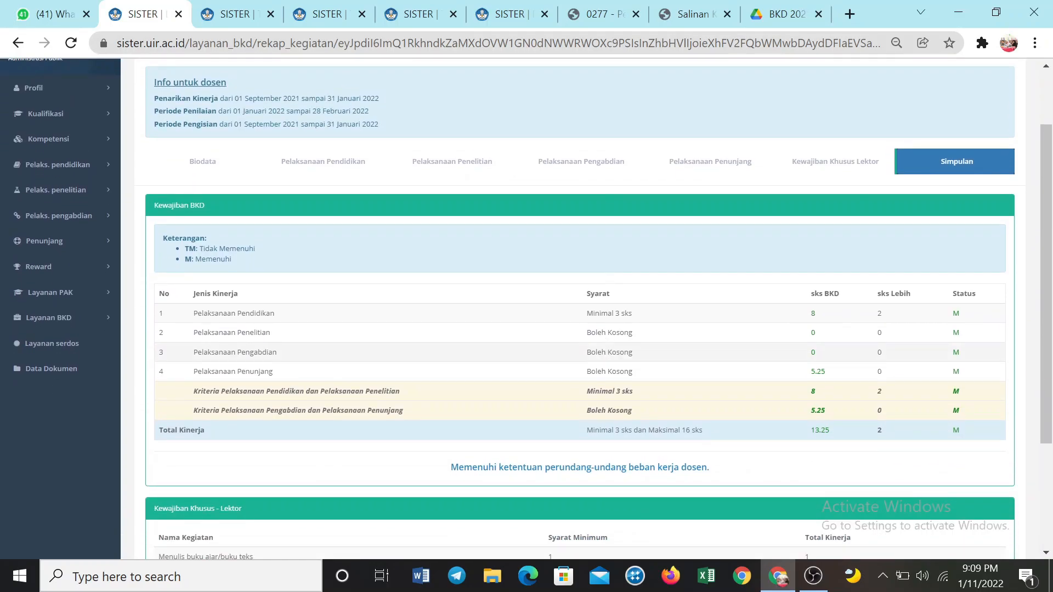